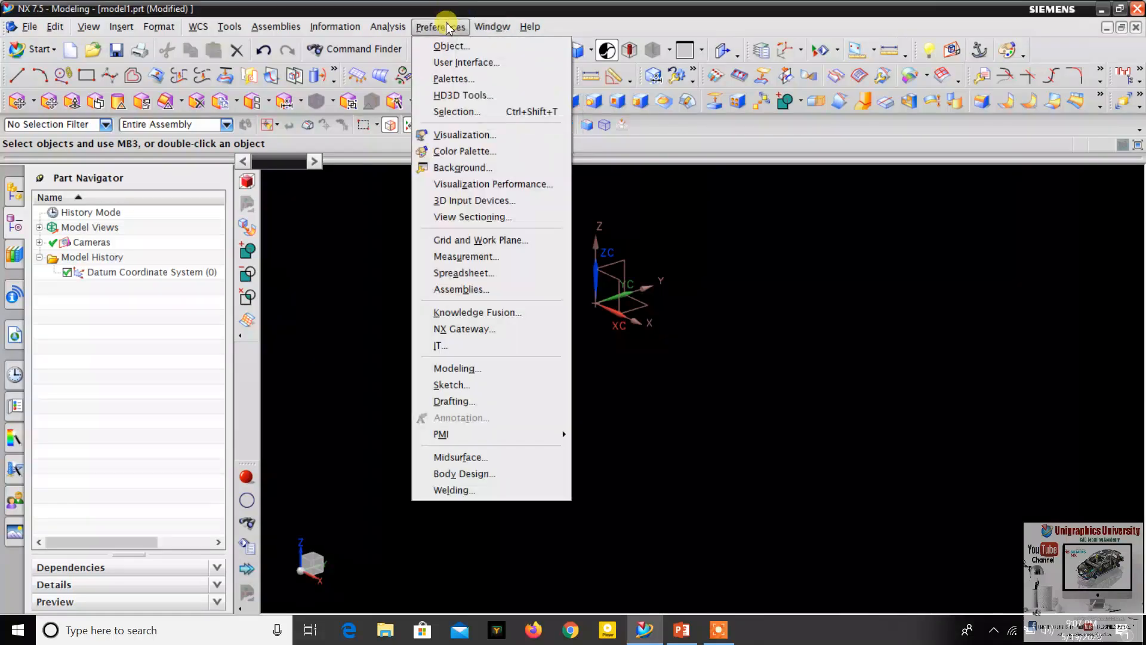
# - Turn off Continuous Auto Dimensioning in the sketch preferences
pyautogui.click(449, 25)
pyautogui.click(449, 25)
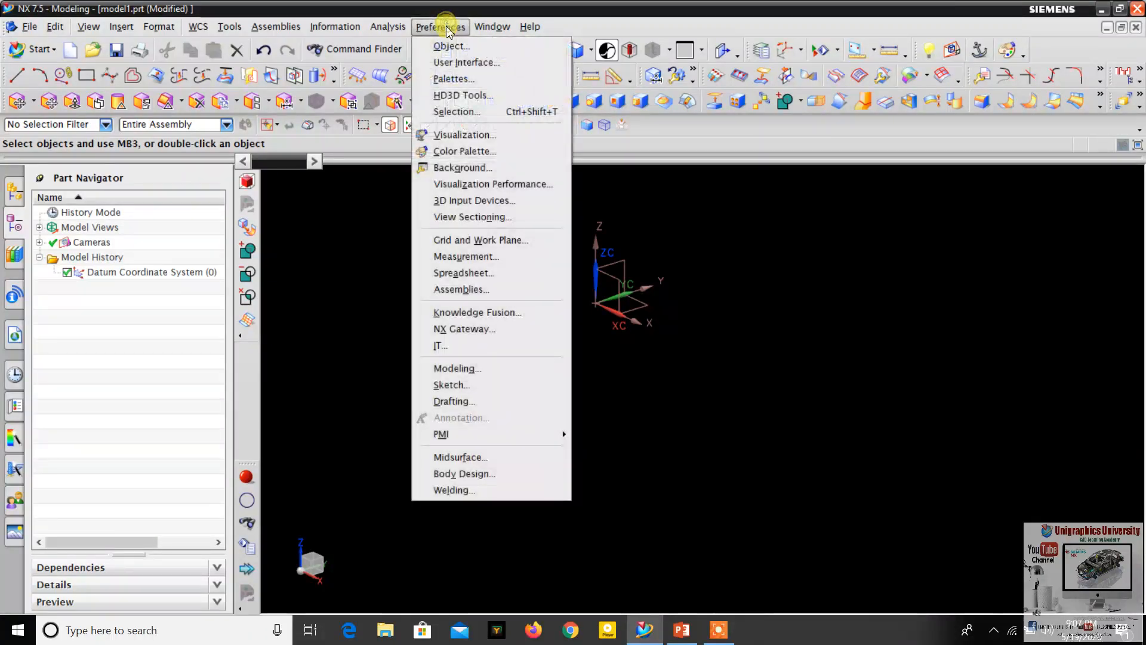
pyautogui.click(456, 384)
pyautogui.click(179, 271)
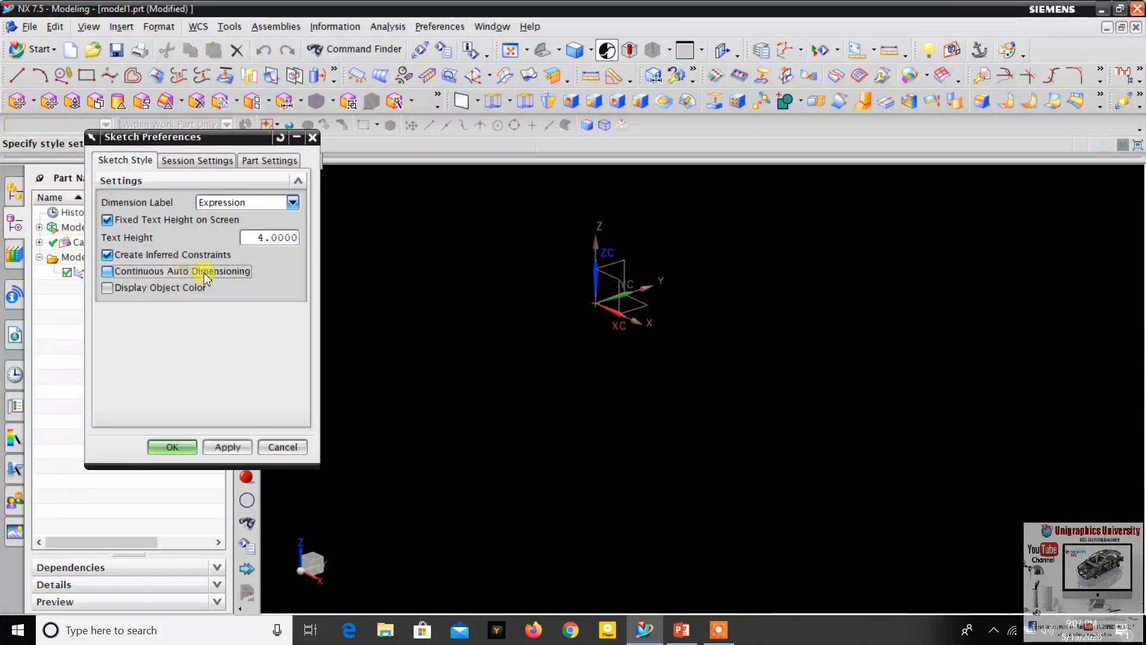
pyautogui.click(173, 447)
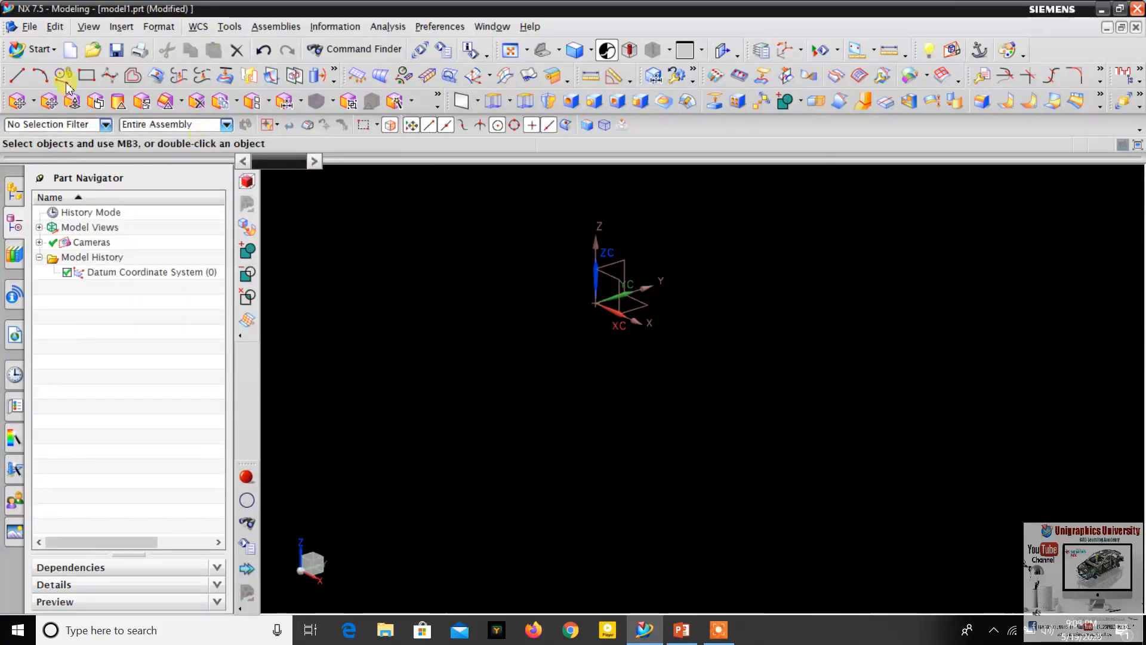
# - Create a sketch in the task environment on the horizontal XY plane of the datum coordinate system
pyautogui.click(122, 27)
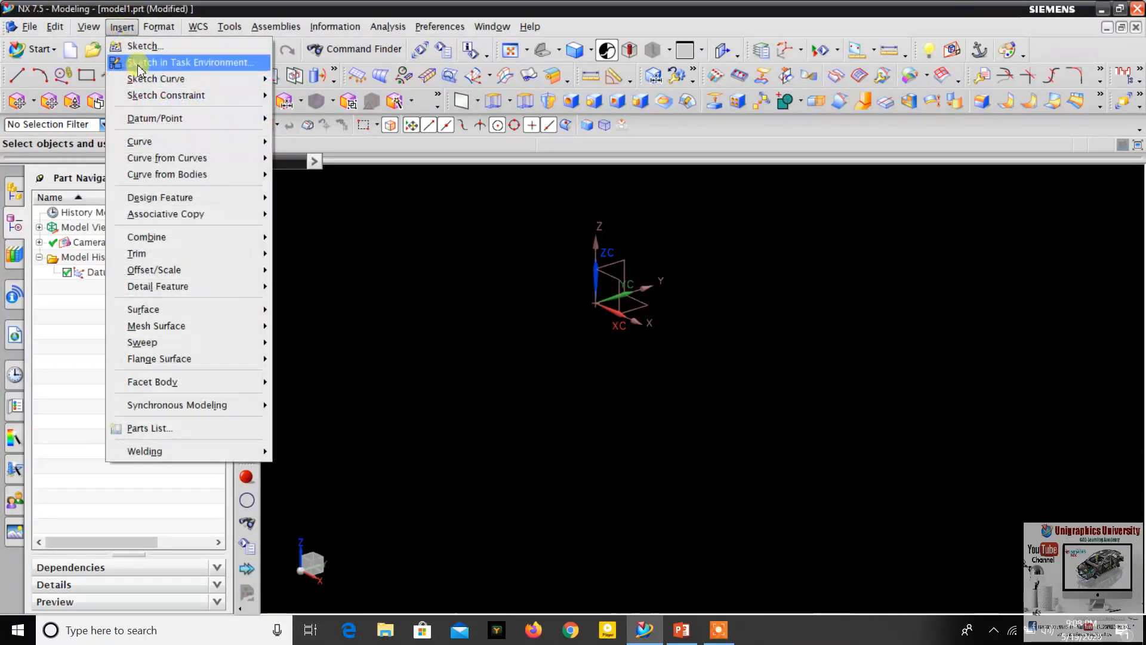
pyautogui.click(210, 61)
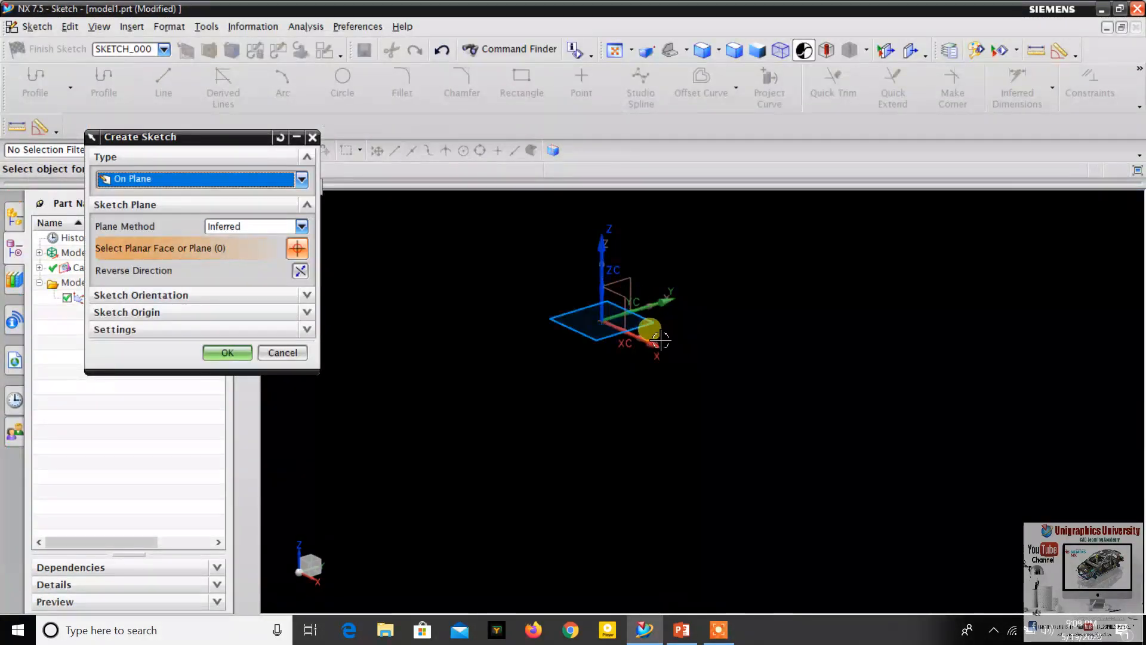
pyautogui.click(650, 325)
pyautogui.click(228, 353)
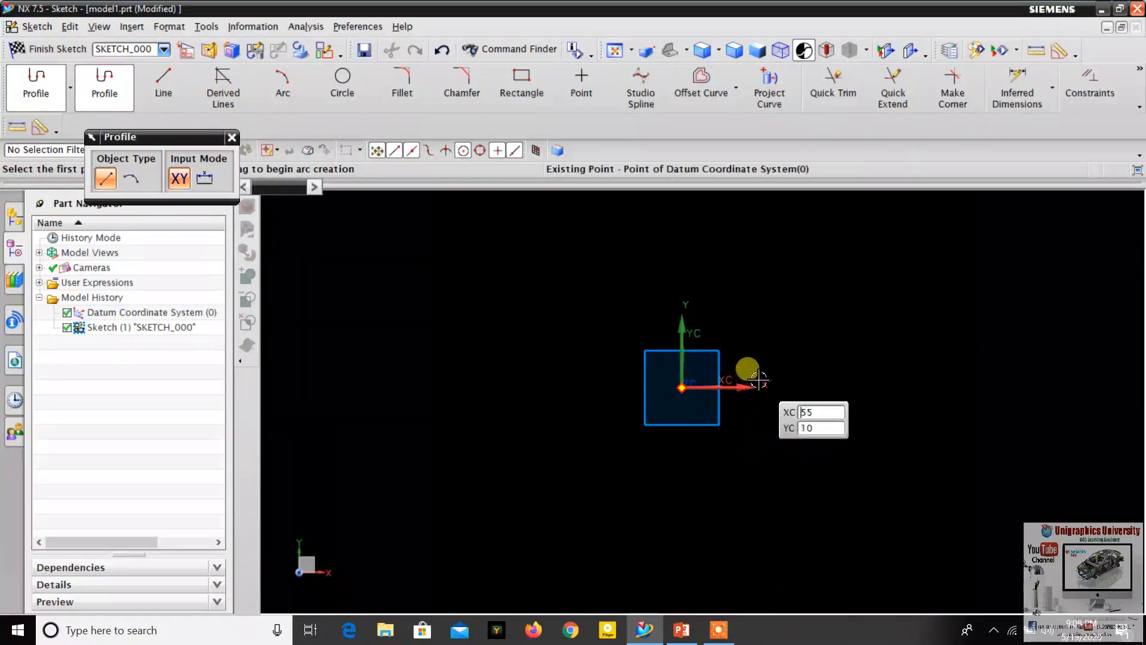
pyautogui.keyDown('shift'); pyautogui.moveTo(839, 249); pyautogui.dragTo(749, 326, button='middle'); pyautogui.keyUp('shift')
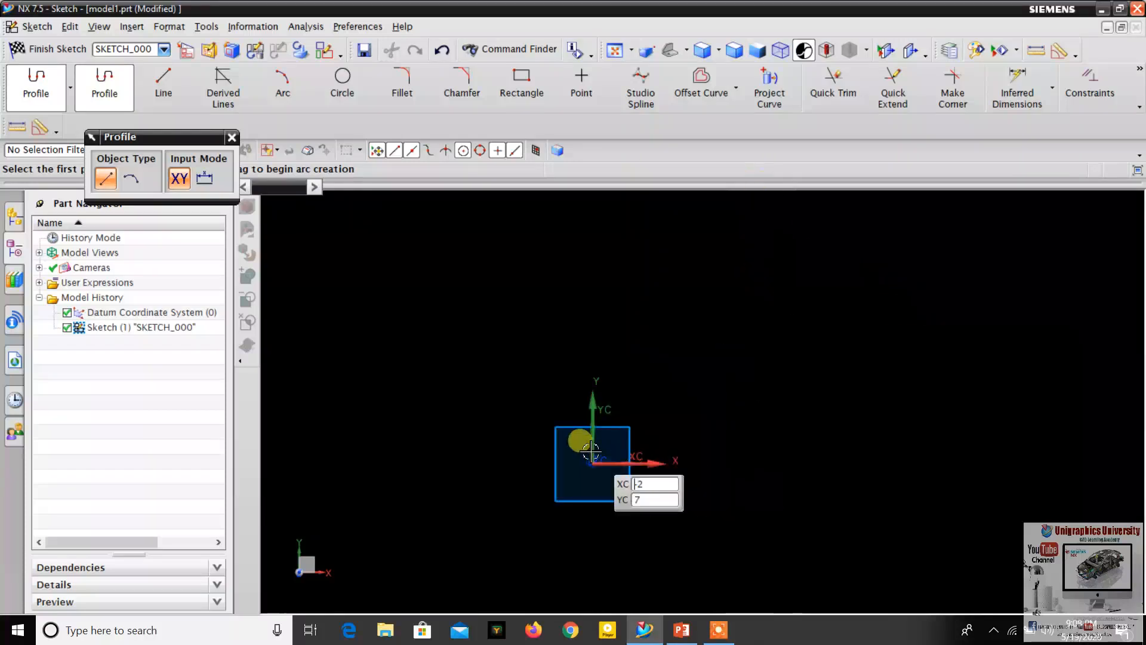
# - Consult the geometric constraints slide in PowerPoint and, back in NX, draw a line rising at about 45° to the right of the datum
pyautogui.click(687, 634)
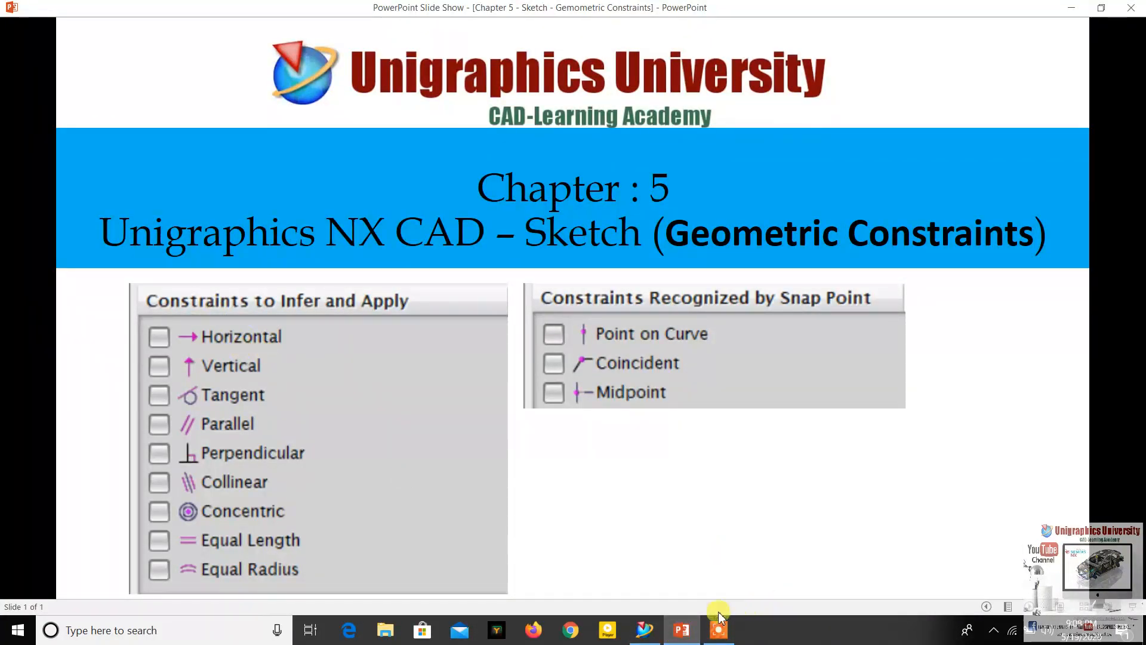
pyautogui.click(687, 636)
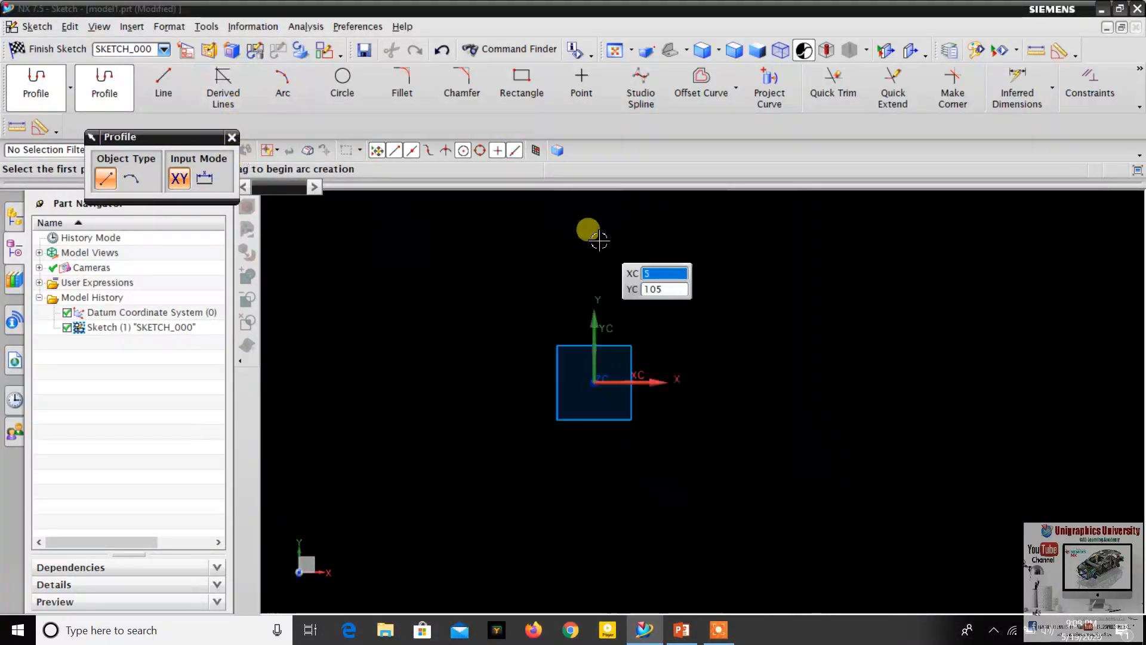
pyautogui.click(165, 90)
pyautogui.moveTo(608, 330)
pyautogui.keyDown('shift'); pyautogui.mouseDown(button='middle')
pyautogui.moveTo(681, 264)
pyautogui.moveTo(563, 269)
pyautogui.mouseUp(button='middle'); pyautogui.keyUp('shift')
pyautogui.click(663, 389)
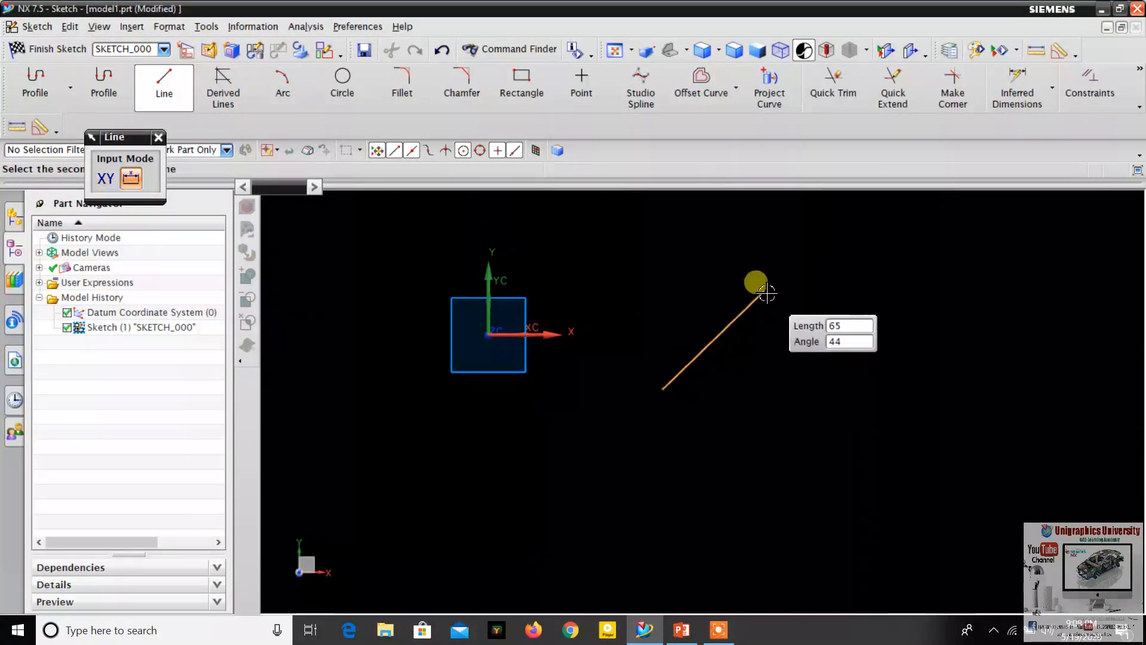
pyautogui.click(792, 260)
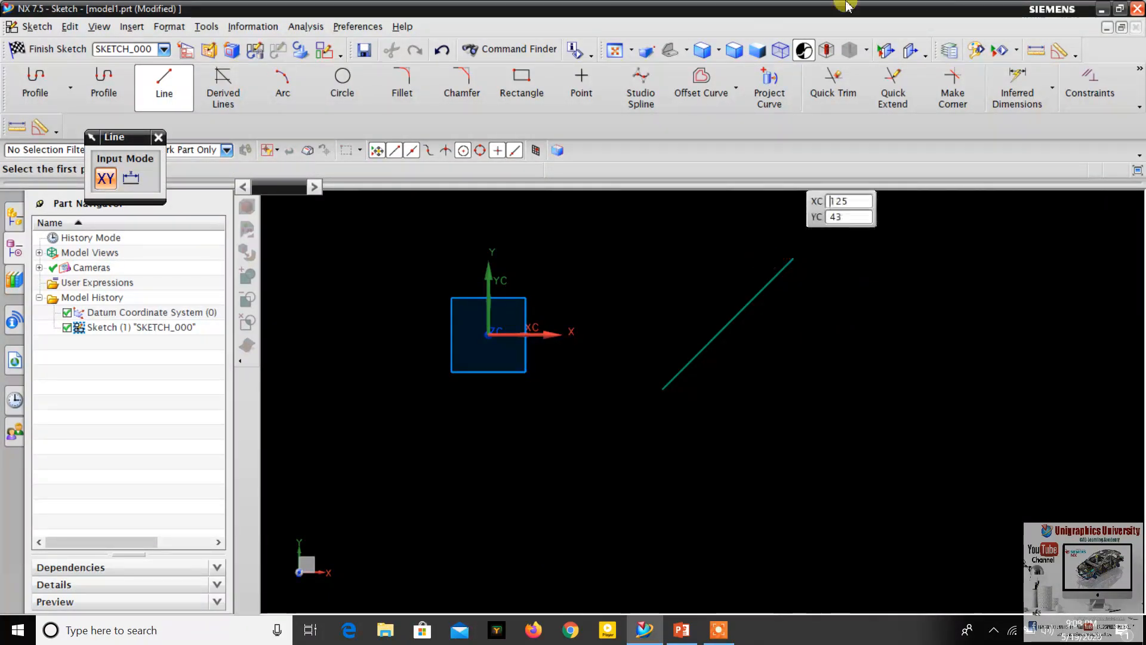
pyautogui.press('Escape')
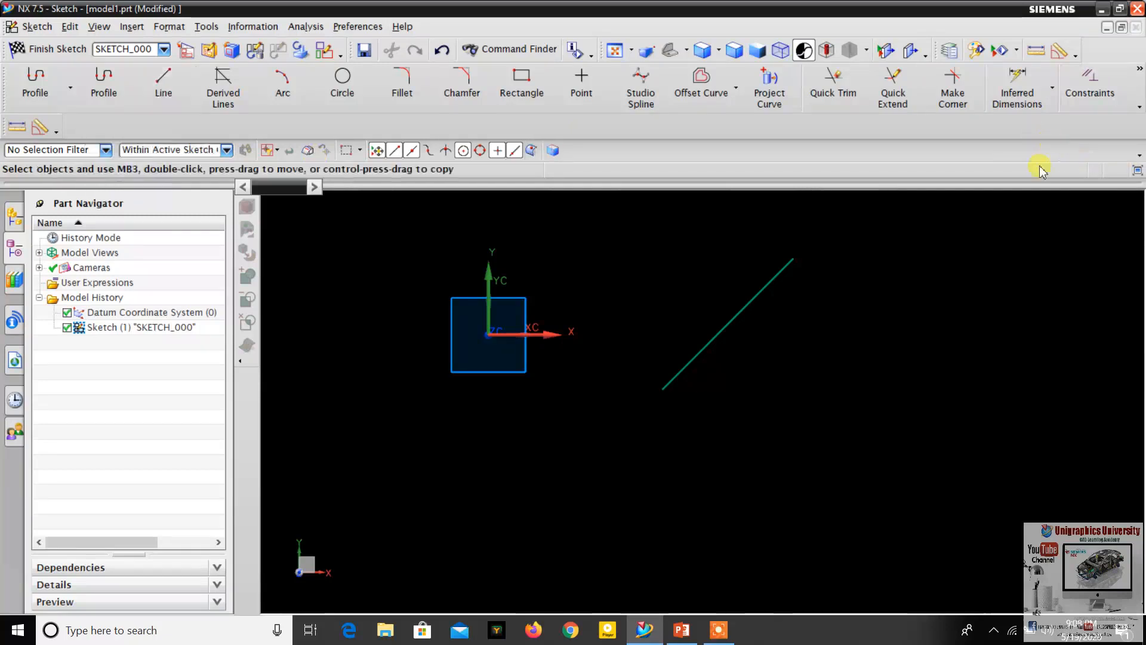
# - Apply a Horizontal constraint to the inclined line
pyautogui.click(769, 283)
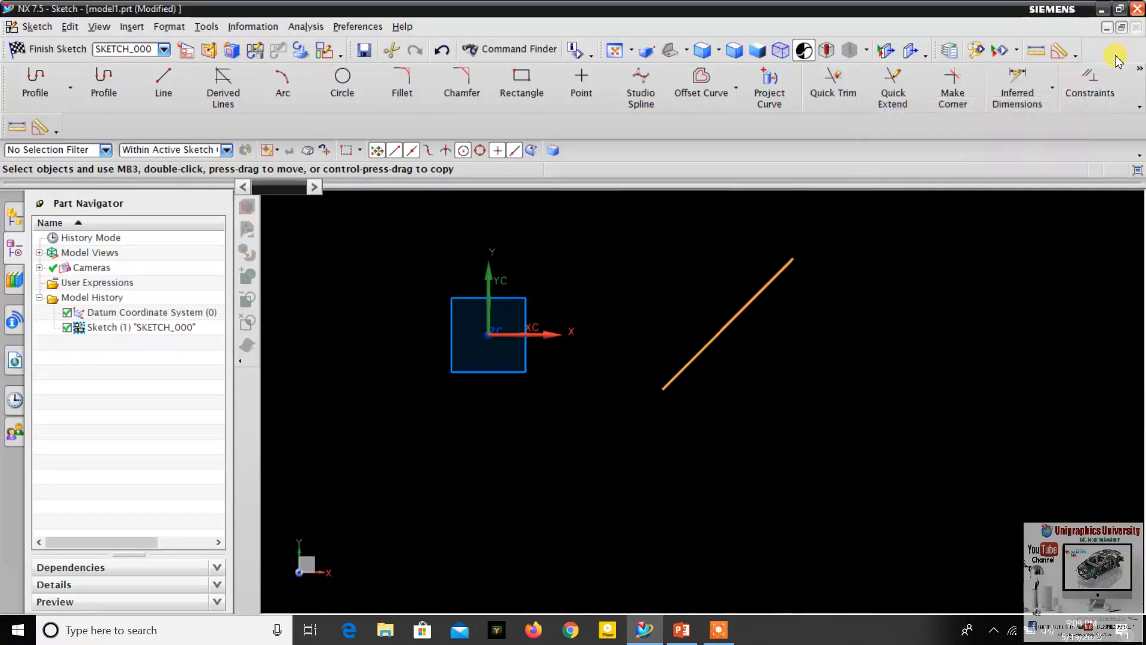
pyautogui.click(1087, 95)
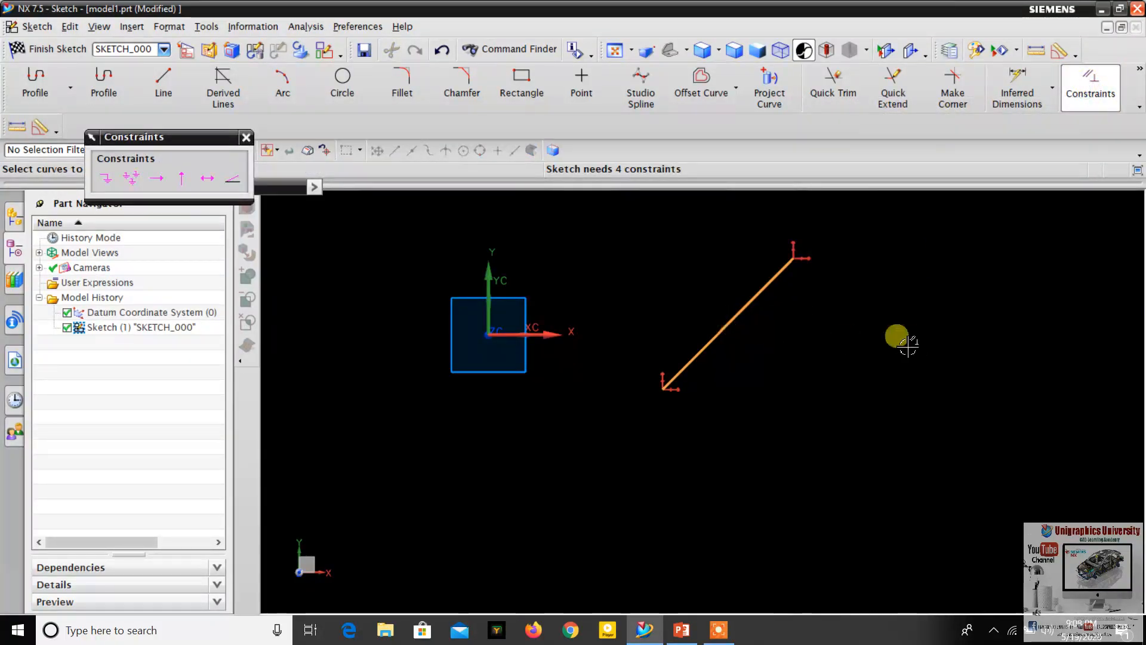
pyautogui.click(156, 178)
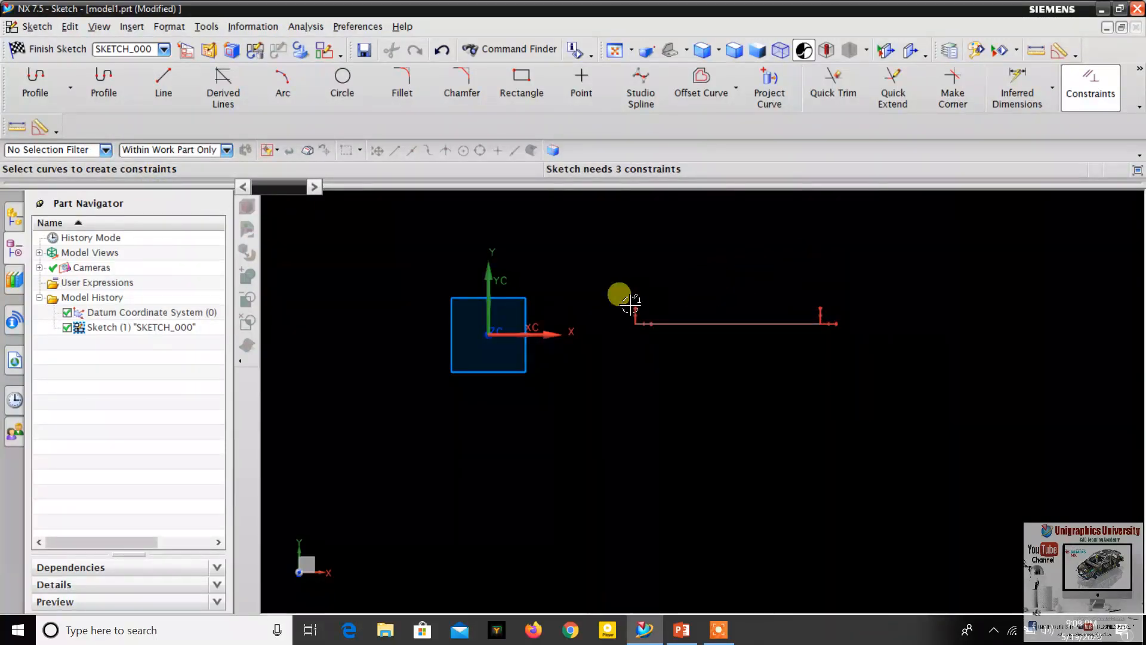
pyautogui.scroll(-3, 696, 271)
pyautogui.scroll(2, 797, 286)
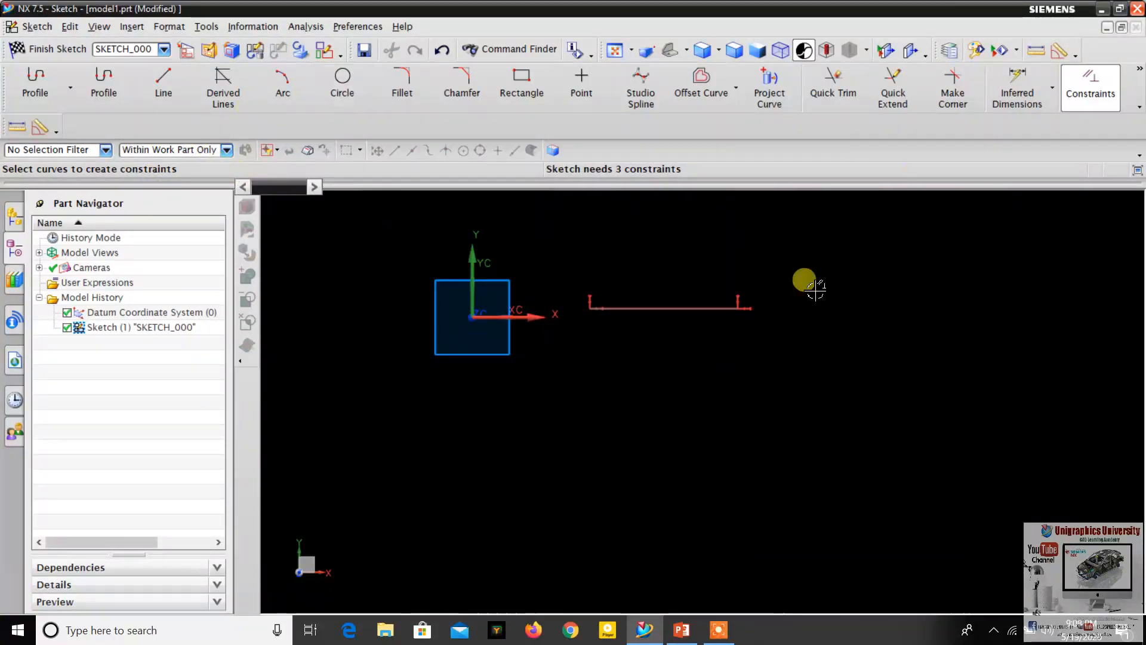
# - Check the constraints slide in PowerPoint again and, back in NX, draw a line sloping down to the right below the horizontal line
pyautogui.click(681, 630)
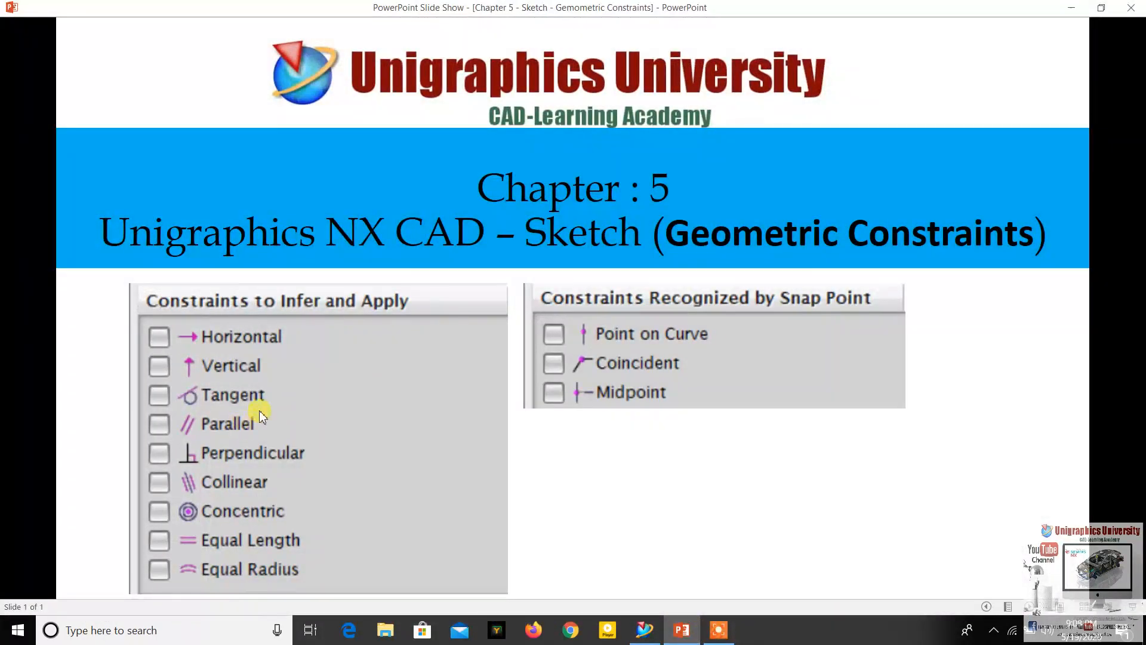
pyautogui.click(683, 633)
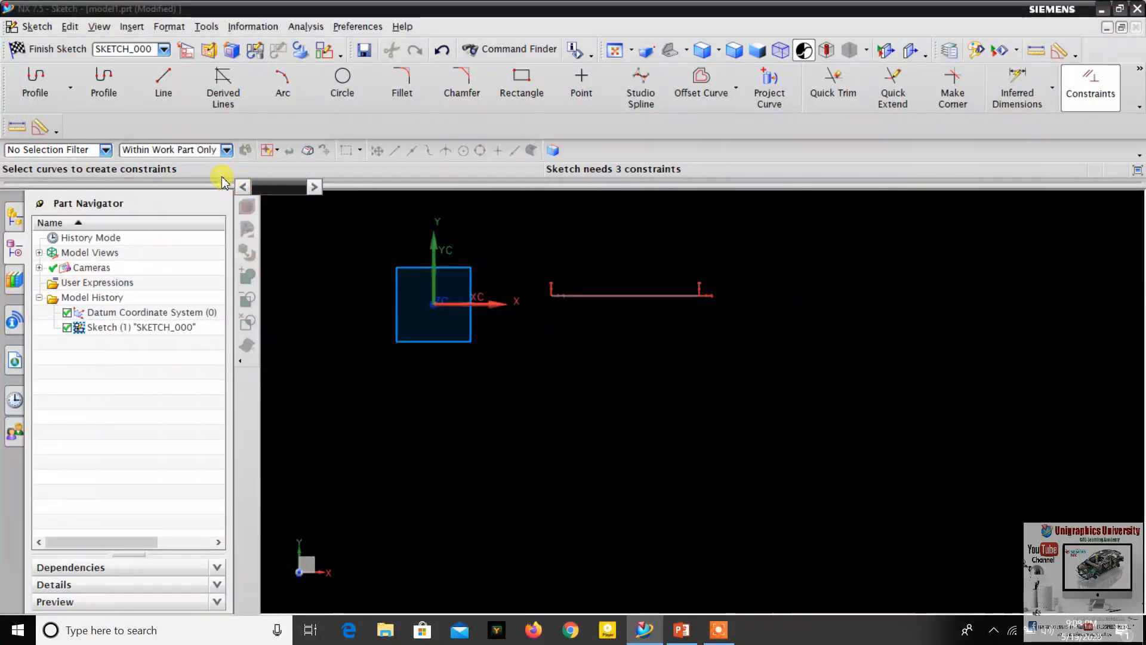
pyautogui.click(163, 84)
pyautogui.click(560, 353)
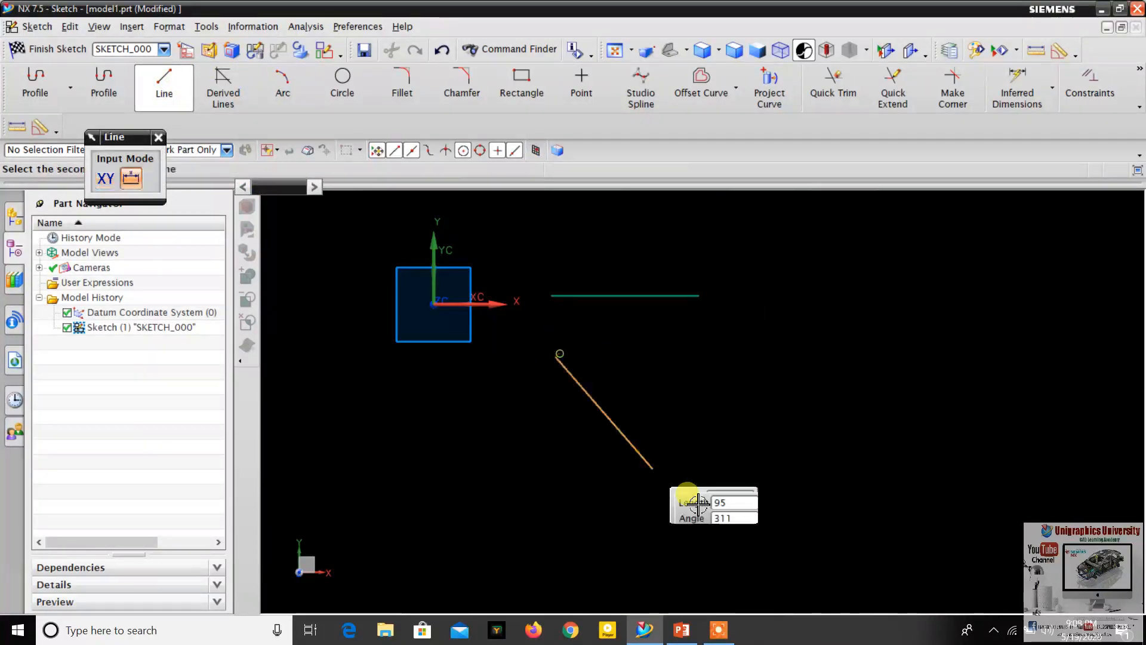
pyautogui.click(720, 511)
pyautogui.press('Escape')
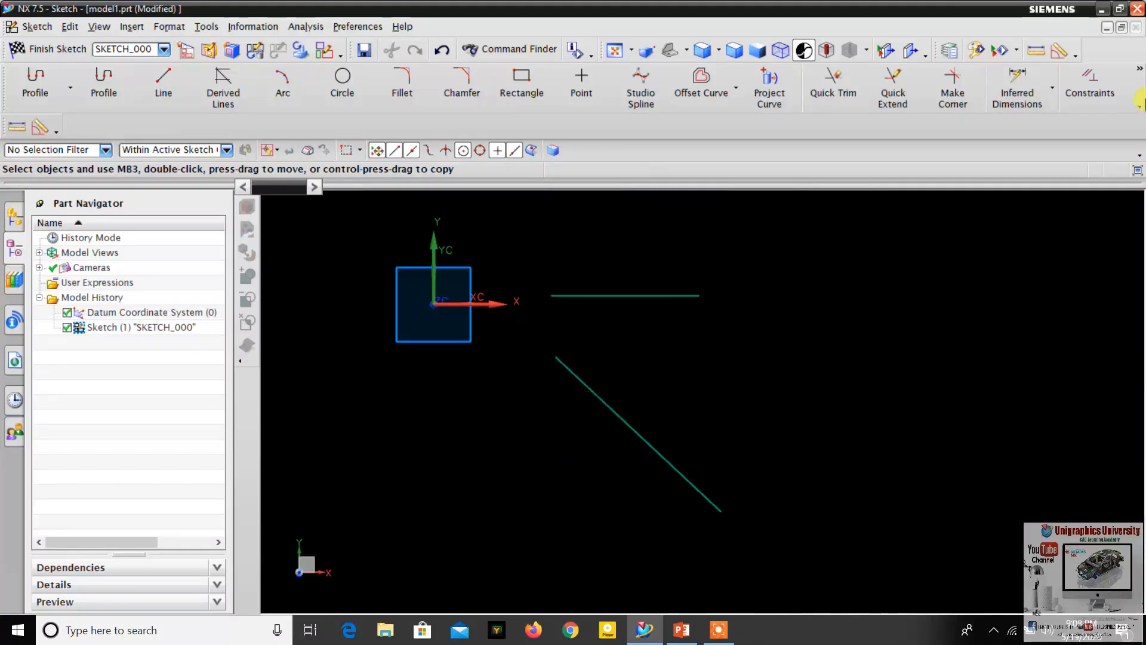
# - Apply a Vertical constraint to the downward-sloping line below the horizontal one
pyautogui.click(593, 394)
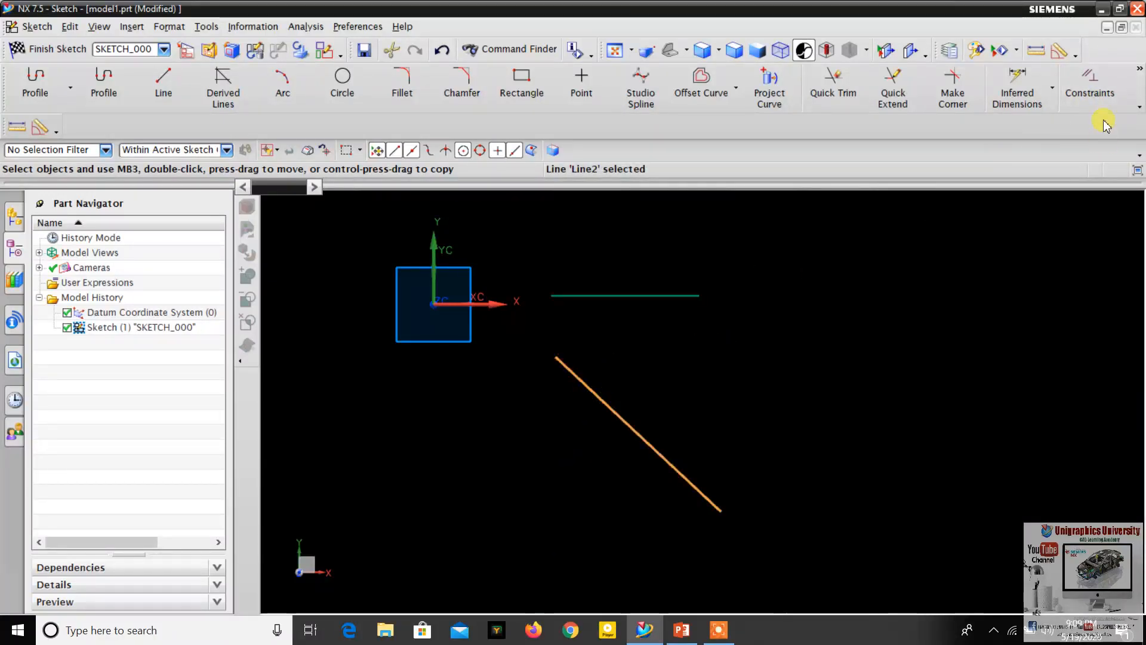
pyautogui.click(1087, 97)
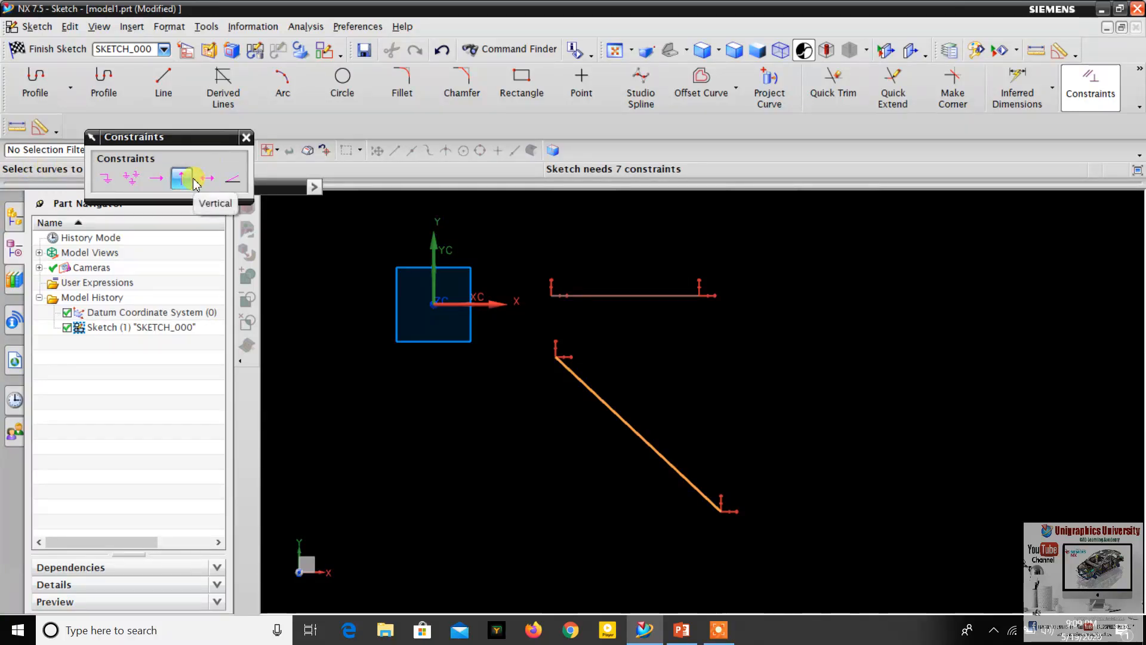
pyautogui.click(194, 180)
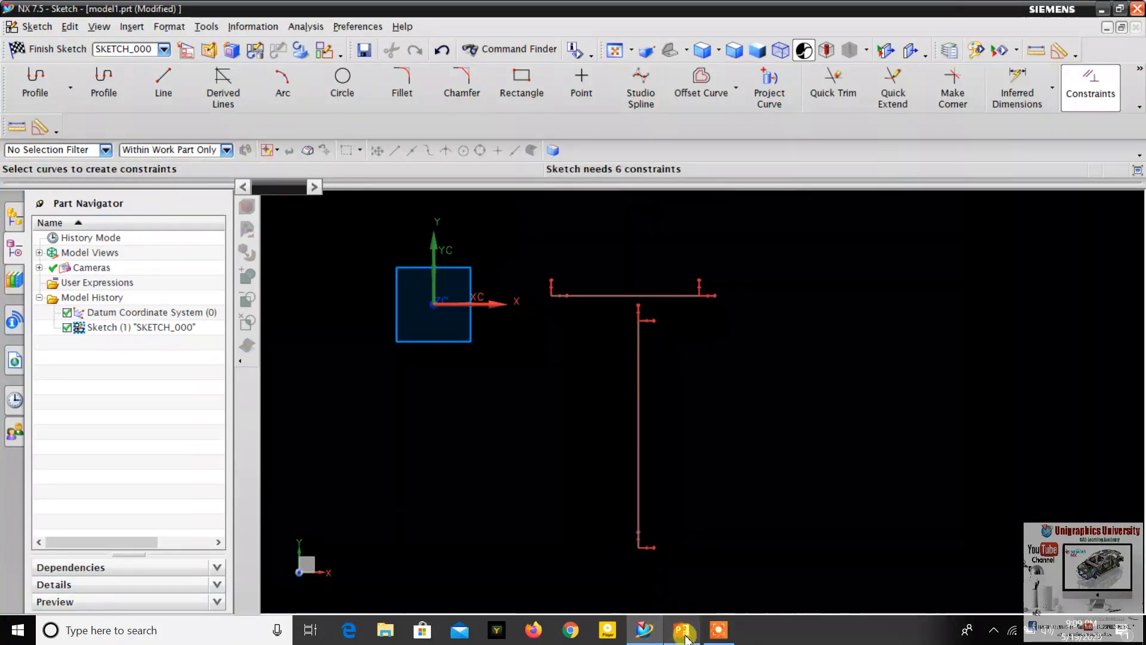
# - Look up the next constraint on the PowerPoint slide and, back in NX, draw an upward-sloping line to the right of the vertical line
pyautogui.click(685, 555)
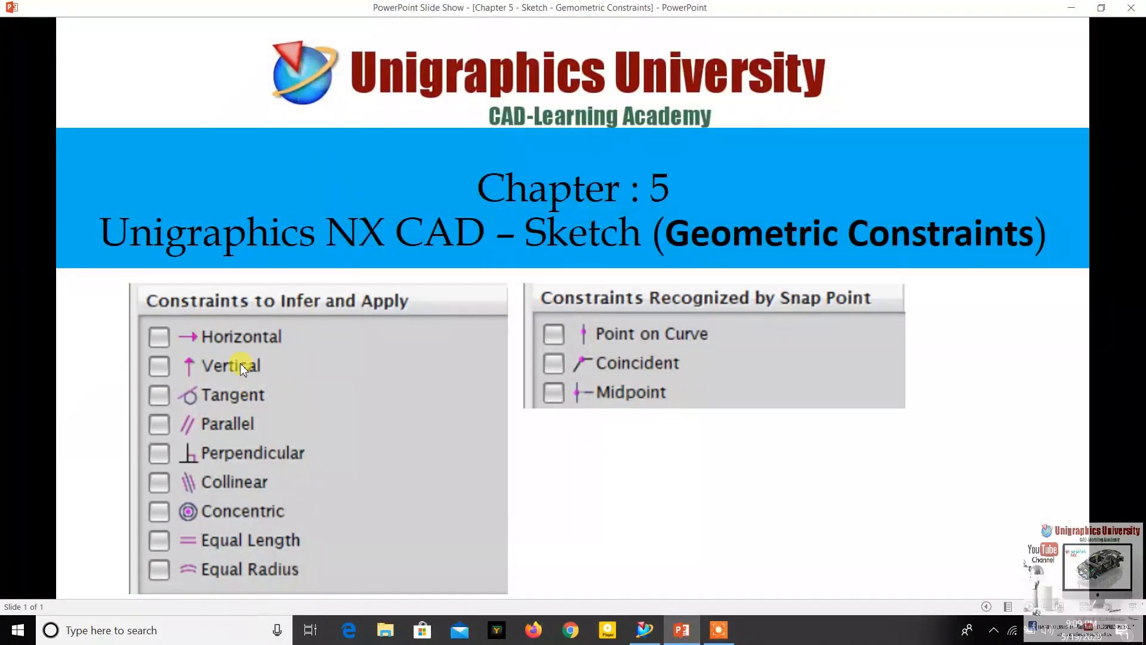
pyautogui.click(683, 632)
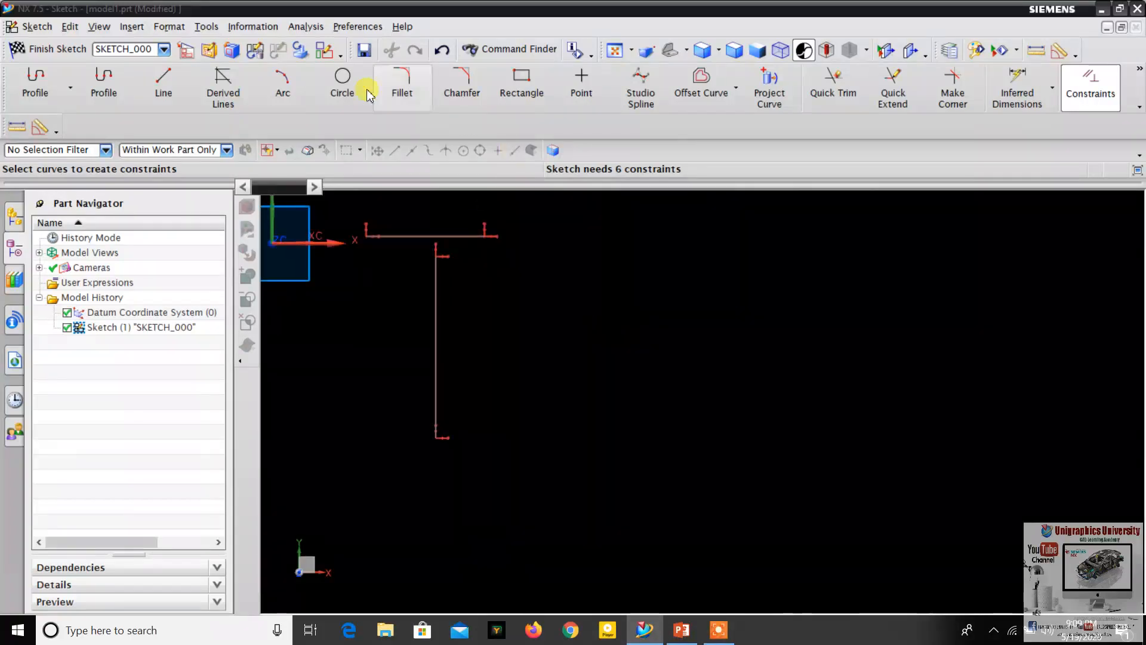
pyautogui.click(163, 85)
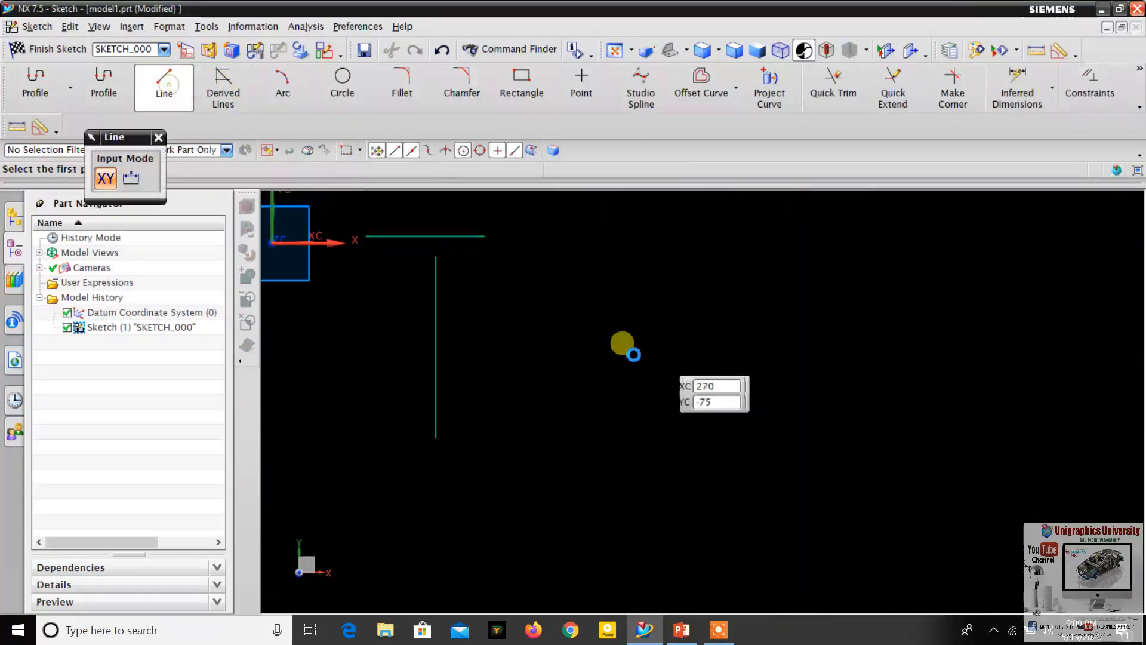
pyautogui.click(544, 376)
pyautogui.click(694, 254)
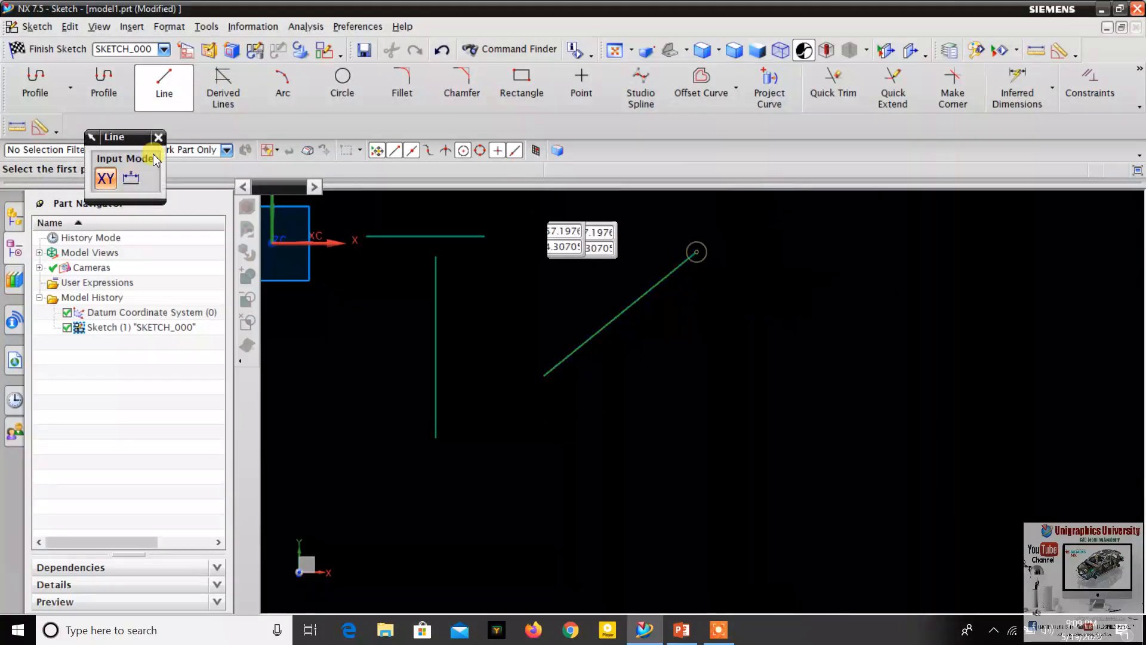
pyautogui.click(156, 97)
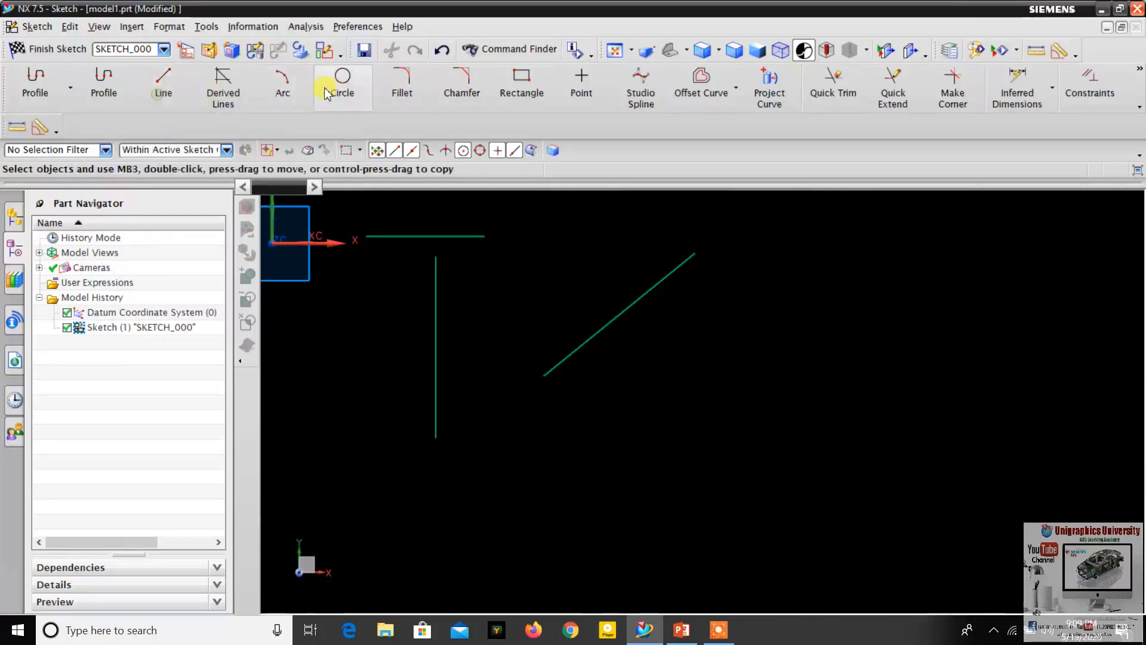
# - Draw a circle by center and diameter to the lower right of the inclined line, clear of it
pyautogui.click(343, 87)
pyautogui.click(815, 395)
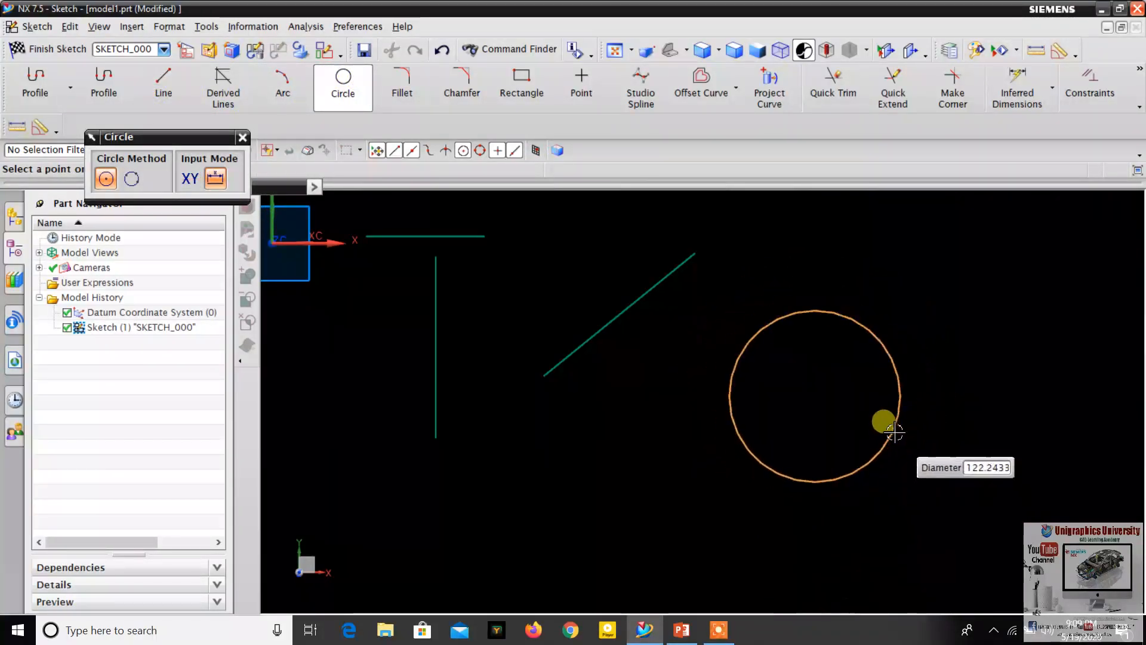
pyautogui.click(895, 408)
pyautogui.press('Escape')
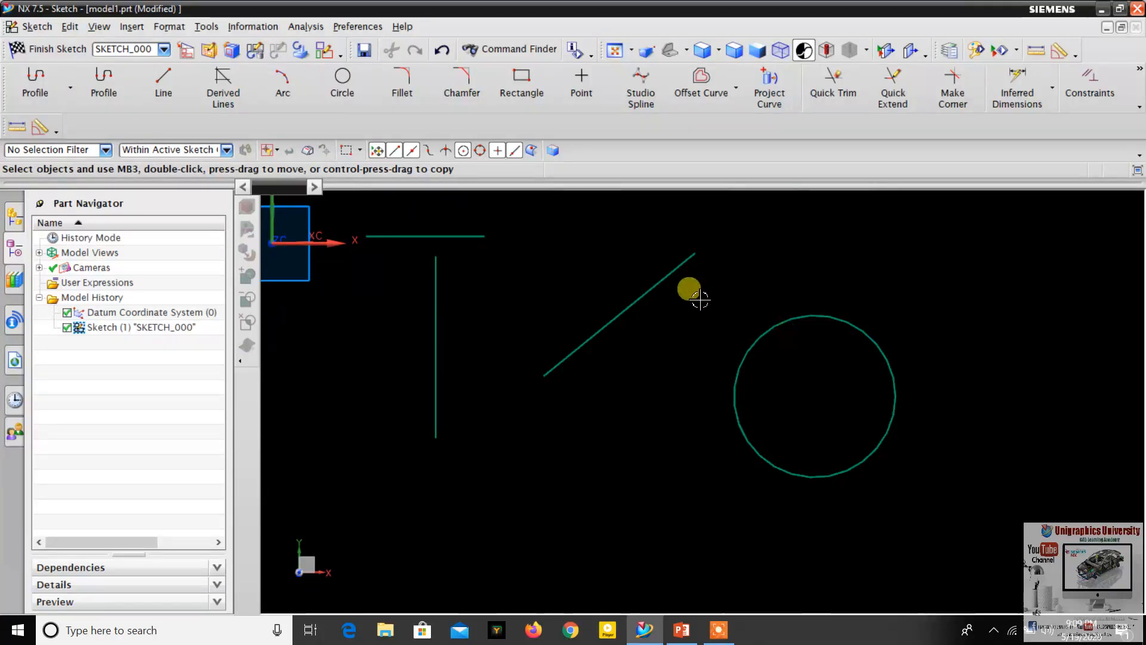
# - Apply a Tangent constraint between the circle and the inclined line
pyautogui.click(822, 322)
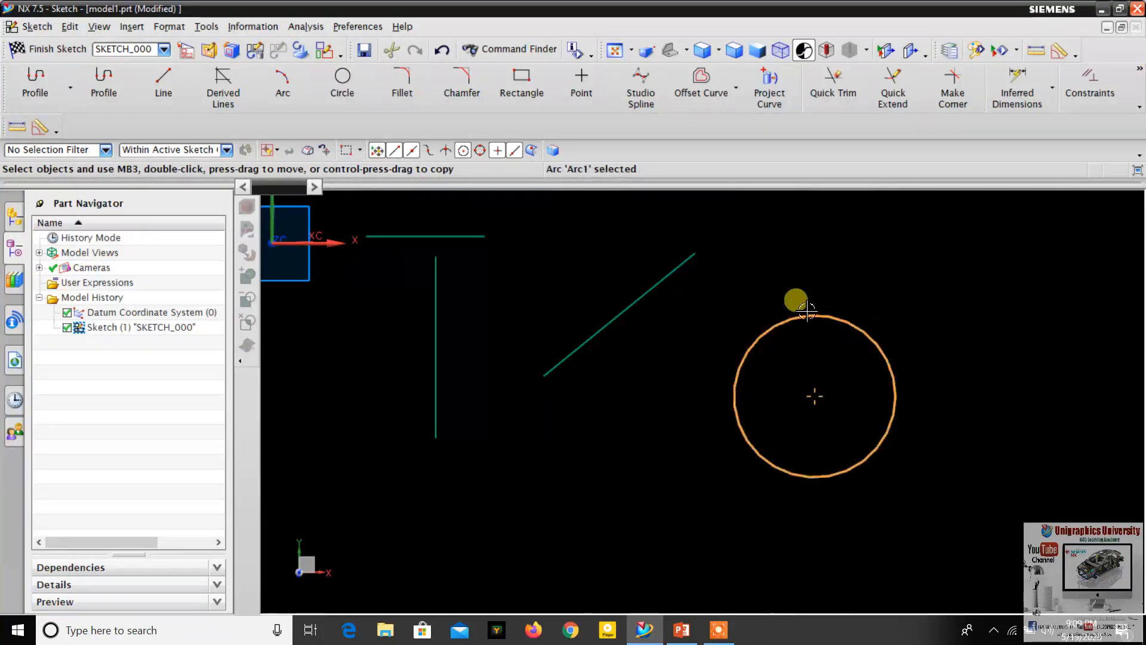
pyautogui.click(1081, 103)
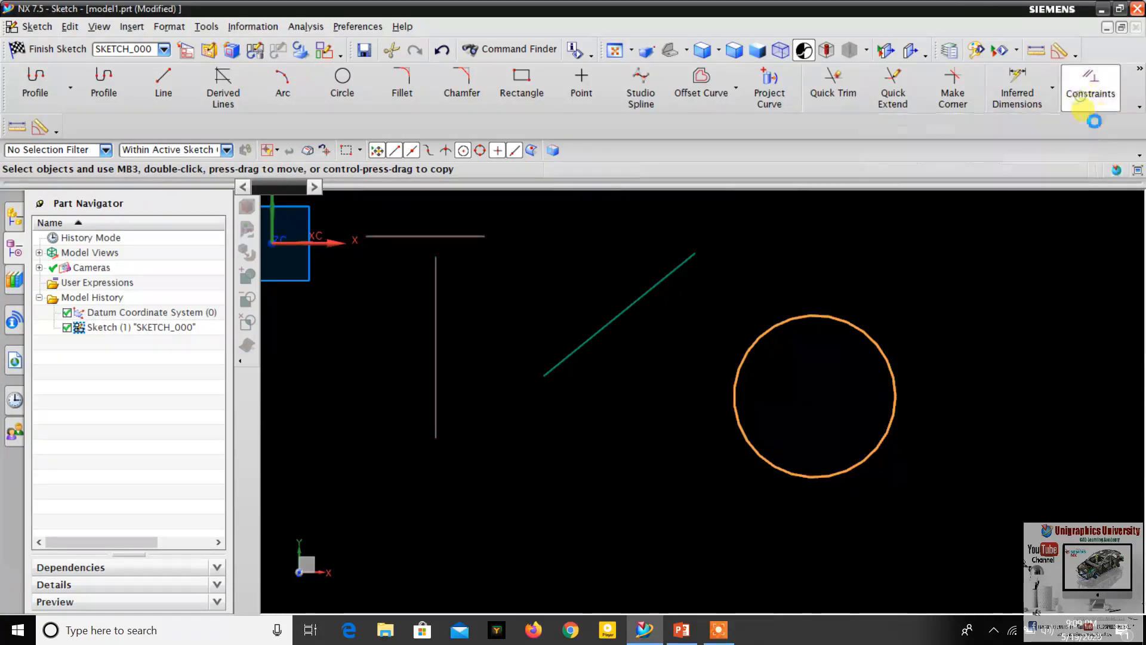
pyautogui.click(687, 270)
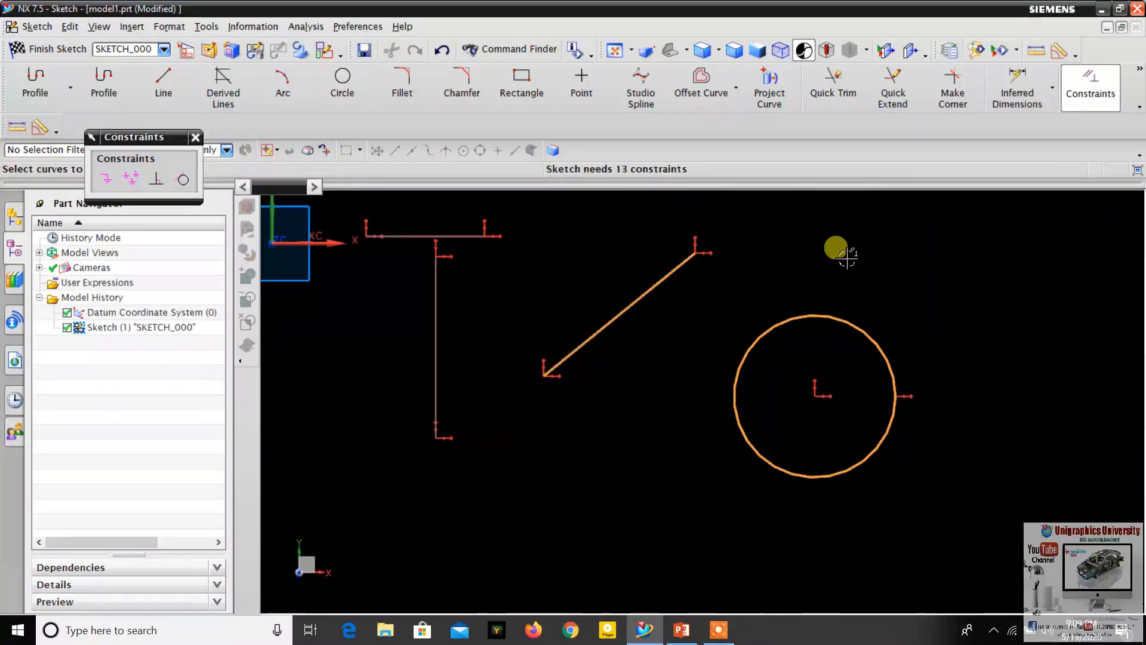
pyautogui.click(190, 184)
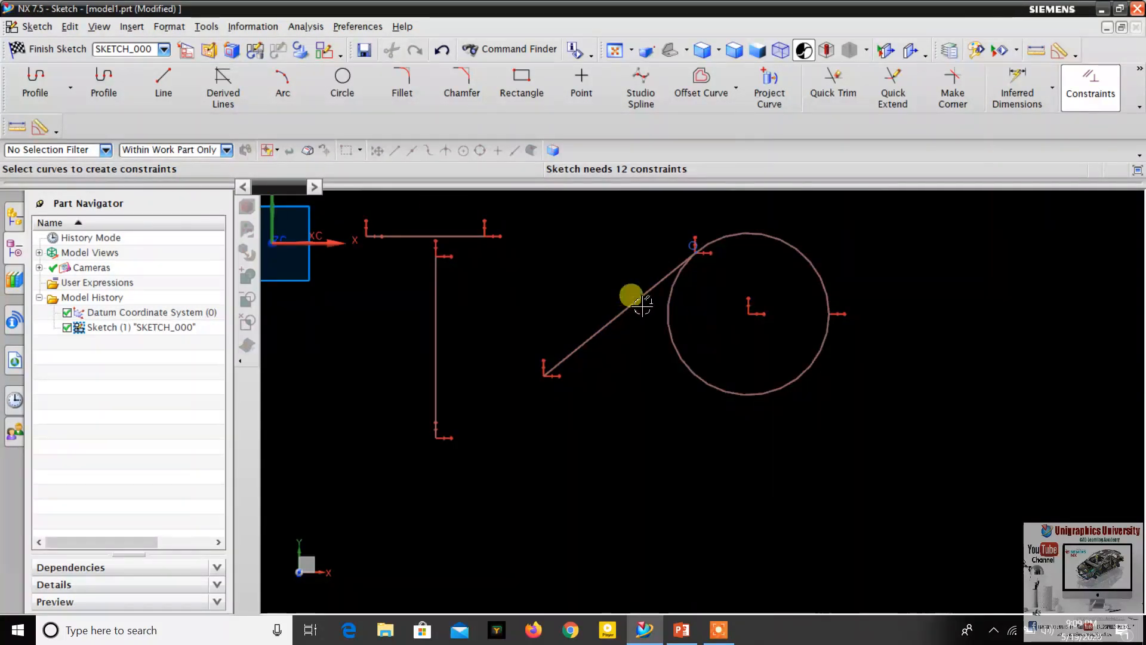
pyautogui.scroll(2, 700, 301)
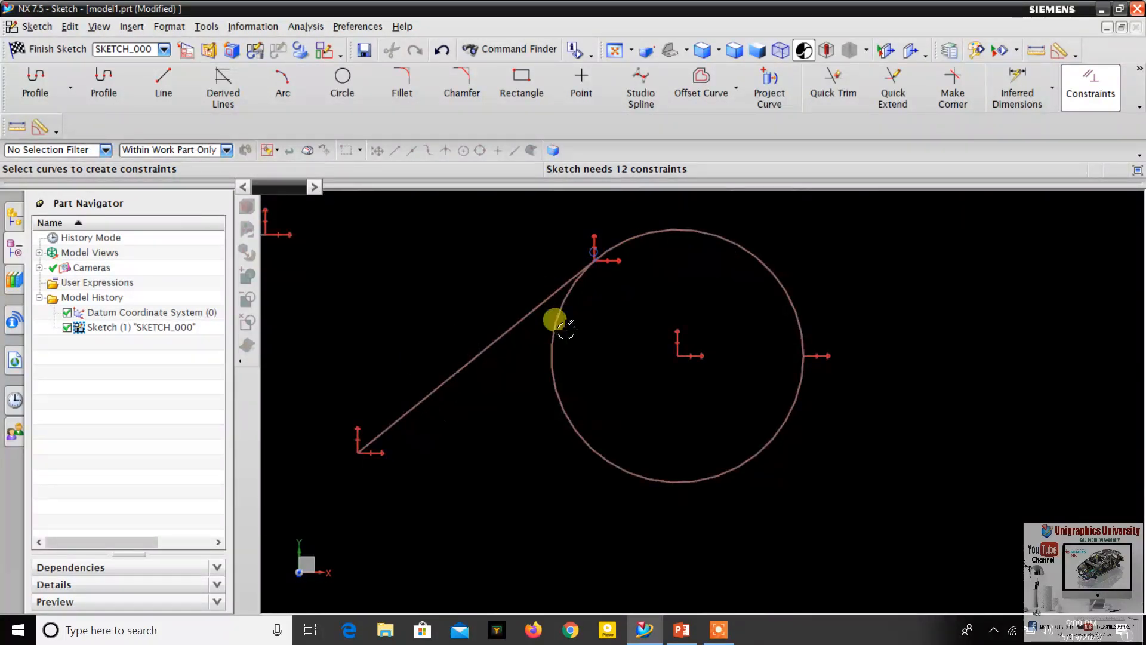
# - Draw a circle by center and diameter in the empty area below and to the right of the existing tangent circle, centered at about XC 515, YC -220
pyautogui.scroll(-4, 657, 286)
pyautogui.scroll(2, 702, 380)
pyautogui.scroll(-4, 655, 206)
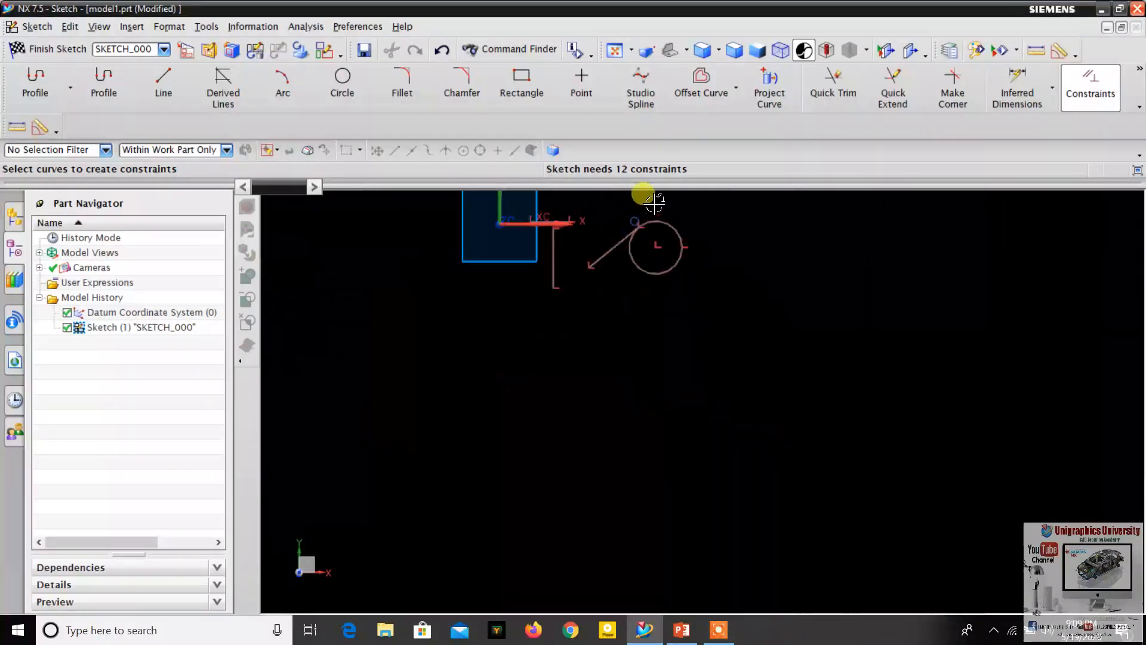
pyautogui.scroll(3, 654, 203)
pyautogui.click(360, 111)
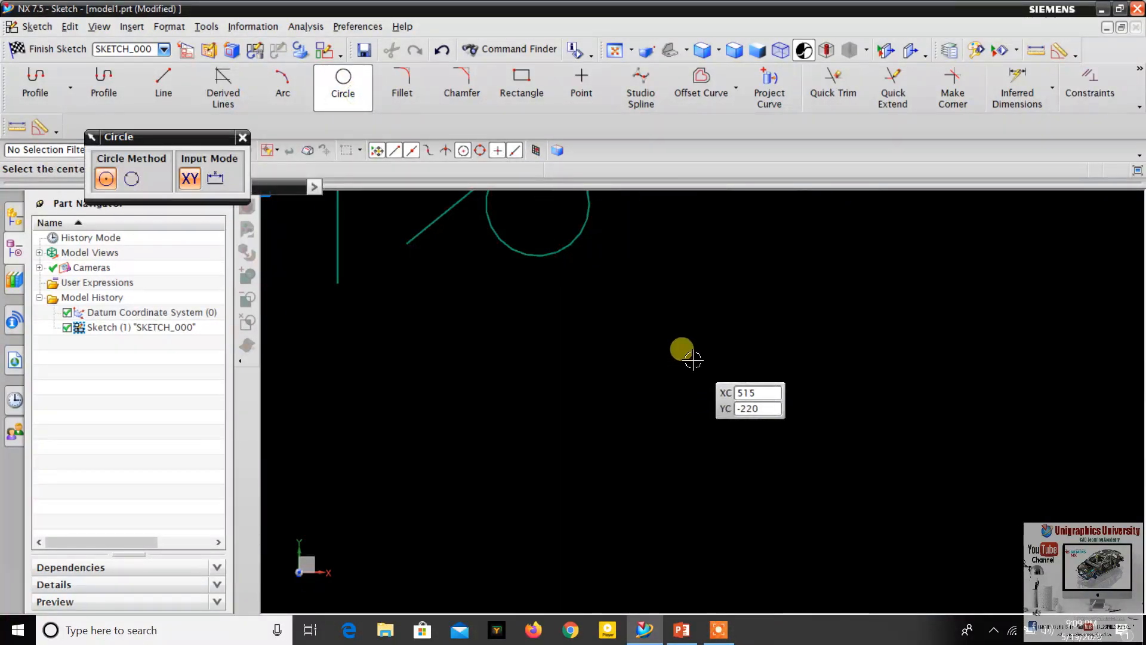
pyautogui.click(691, 357)
pyautogui.click(754, 359)
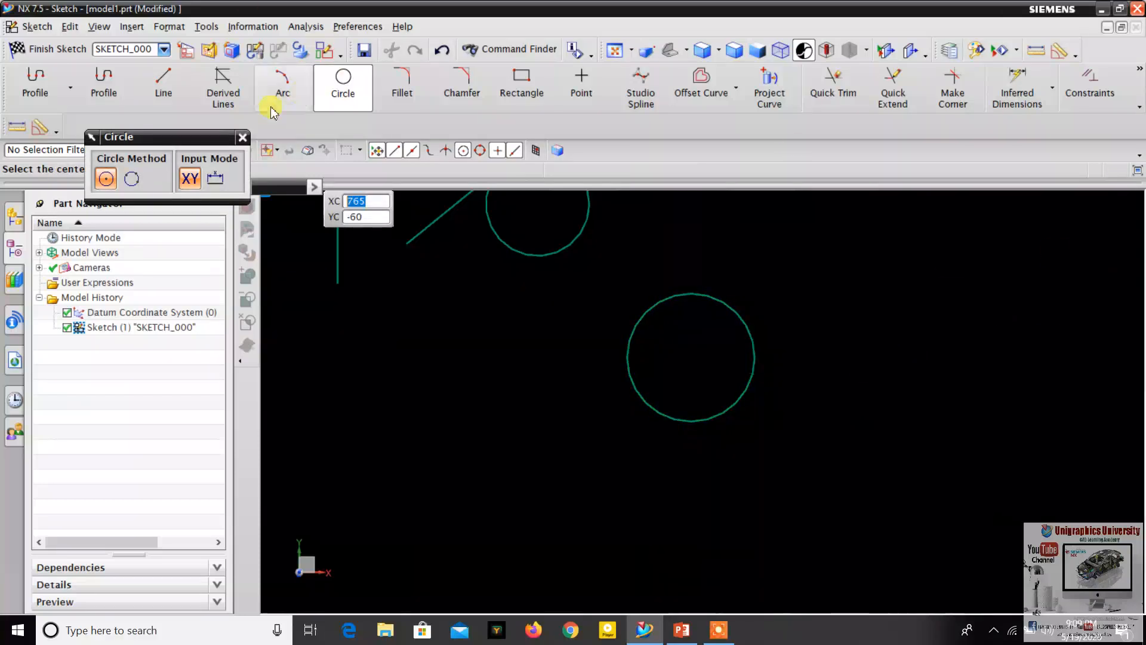
# - Draw a horizontal line below the new circle, clear of it and extending past it on both sides
pyautogui.click(157, 90)
pyautogui.scroll(-3, 603, 352)
pyautogui.scroll(3, 558, 446)
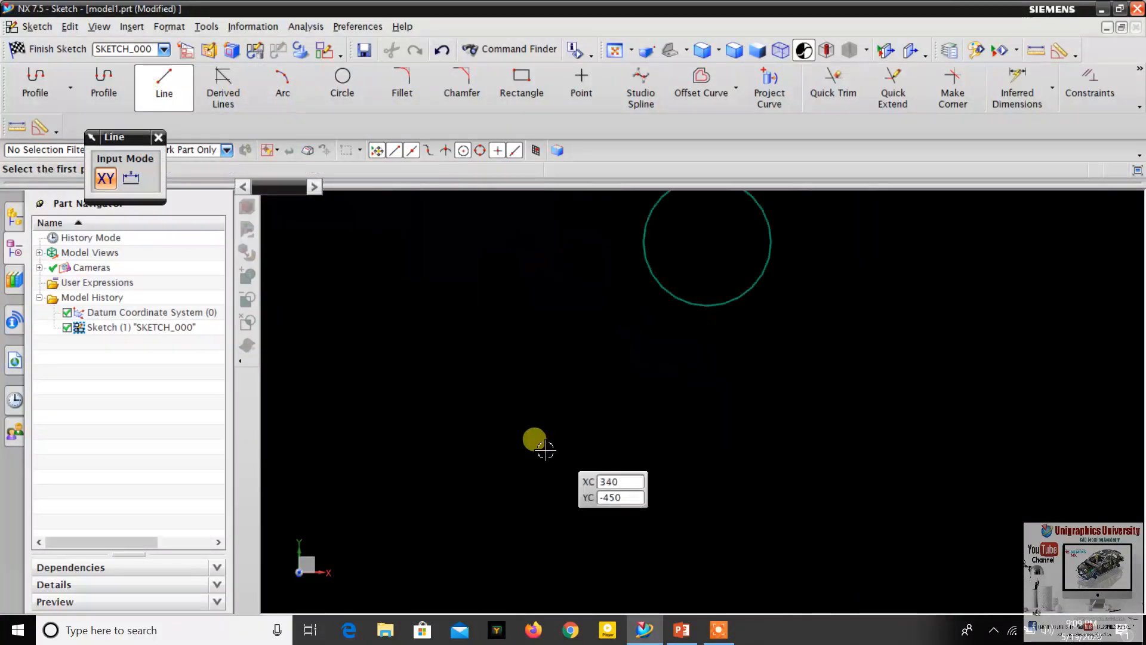
pyautogui.click(512, 415)
pyautogui.click(916, 418)
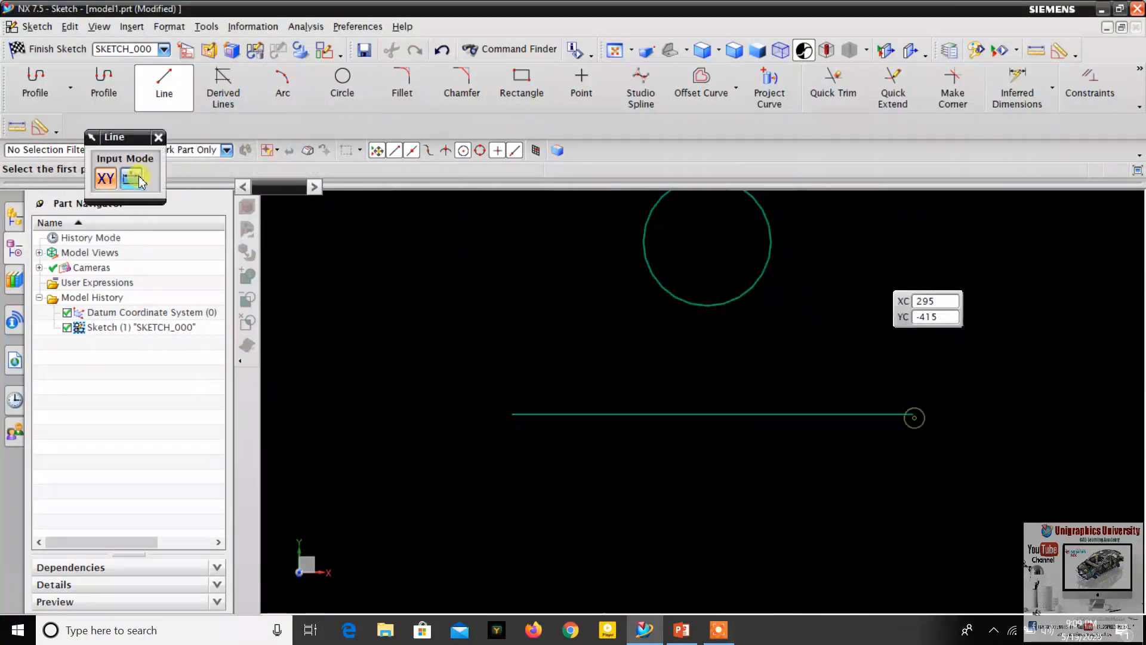
pyautogui.click(158, 138)
# - Apply a Tangent constraint between the new circle and the horizontal line below it
pyautogui.scroll(1, 651, 227)
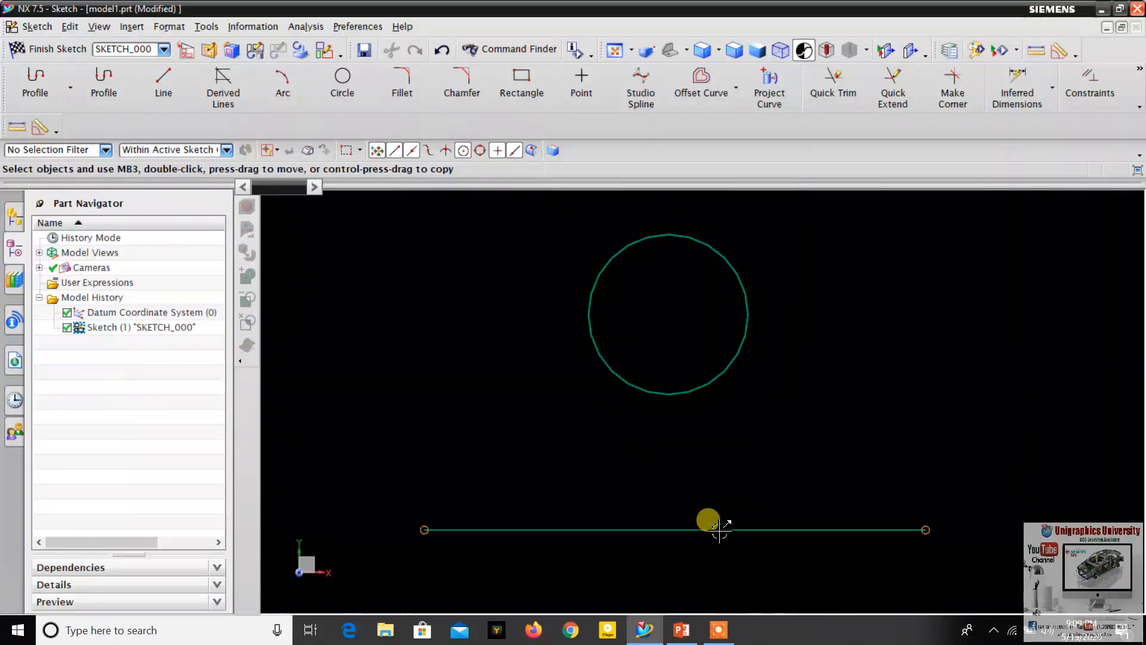
pyautogui.click(743, 348)
pyautogui.click(917, 217)
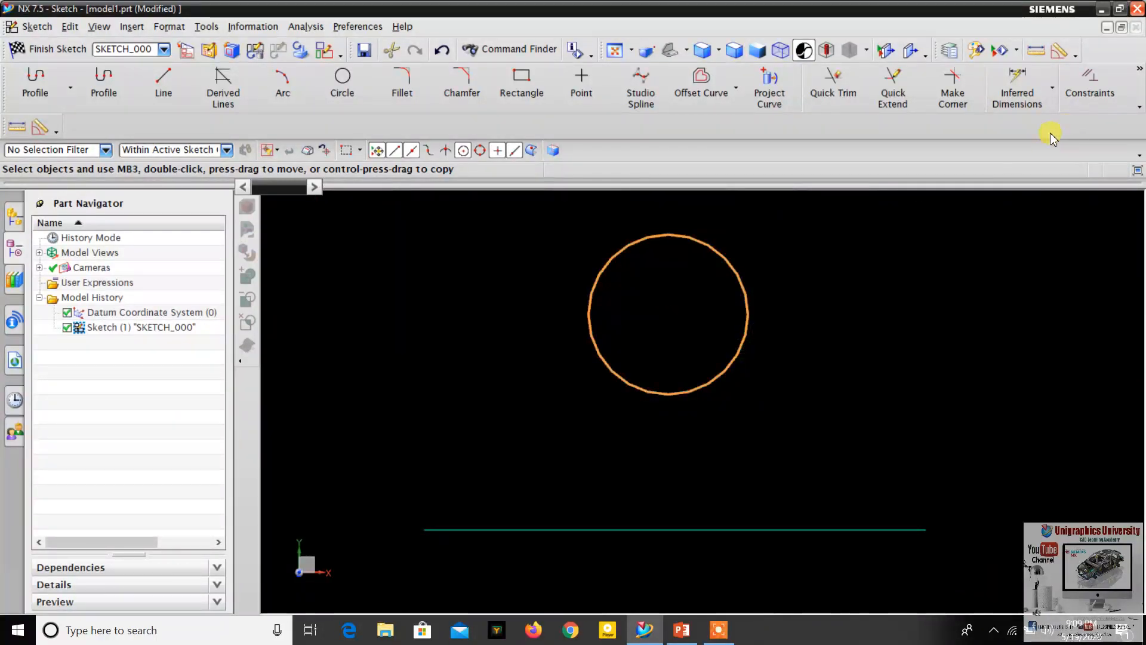
pyautogui.click(1090, 85)
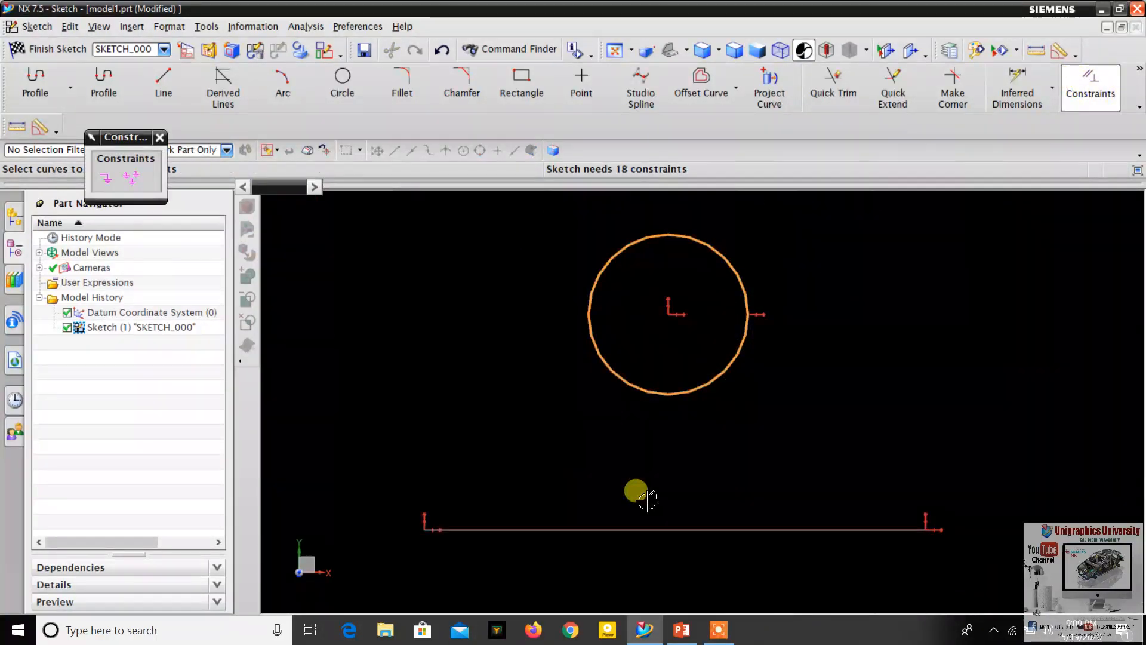
pyautogui.click(664, 535)
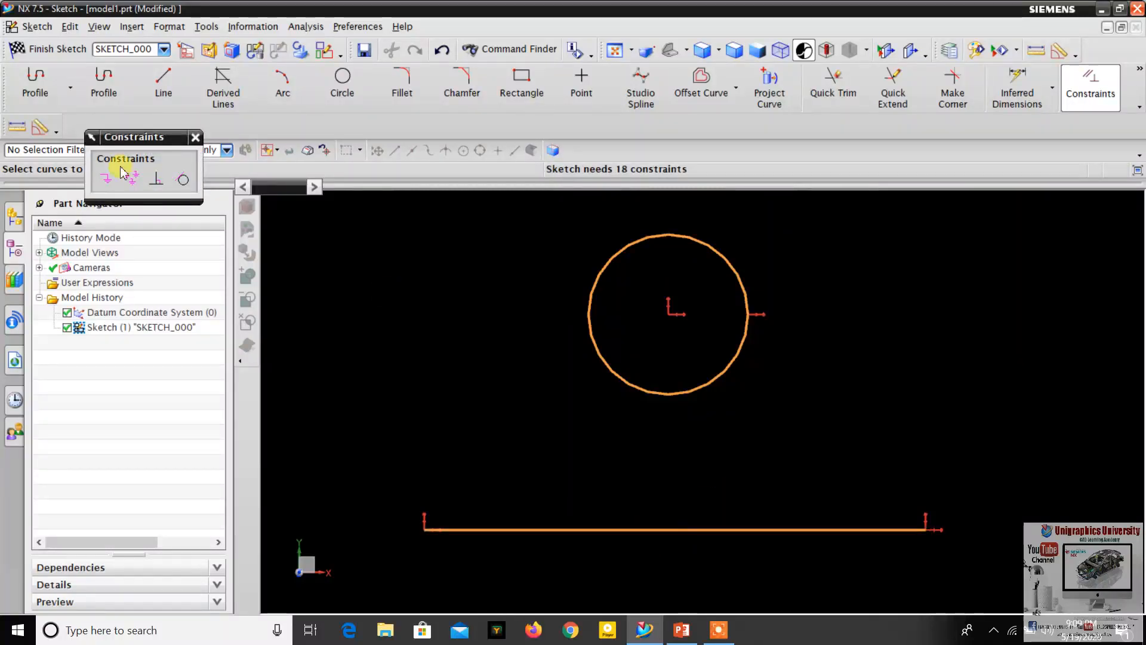
pyautogui.click(183, 180)
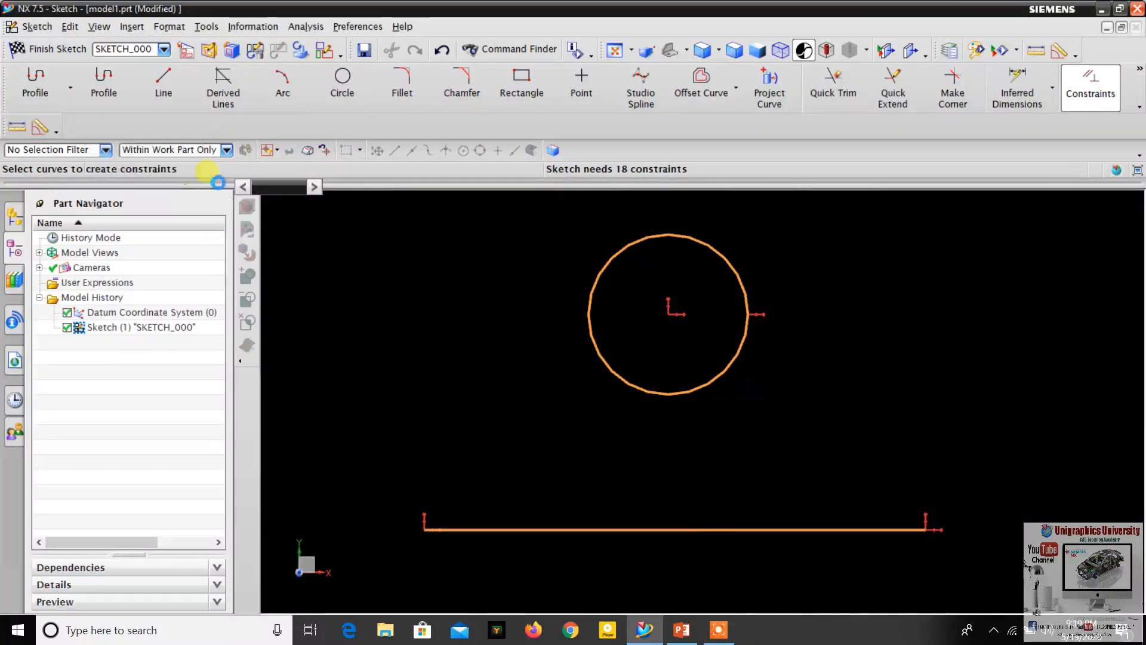
pyautogui.scroll(-3, 678, 269)
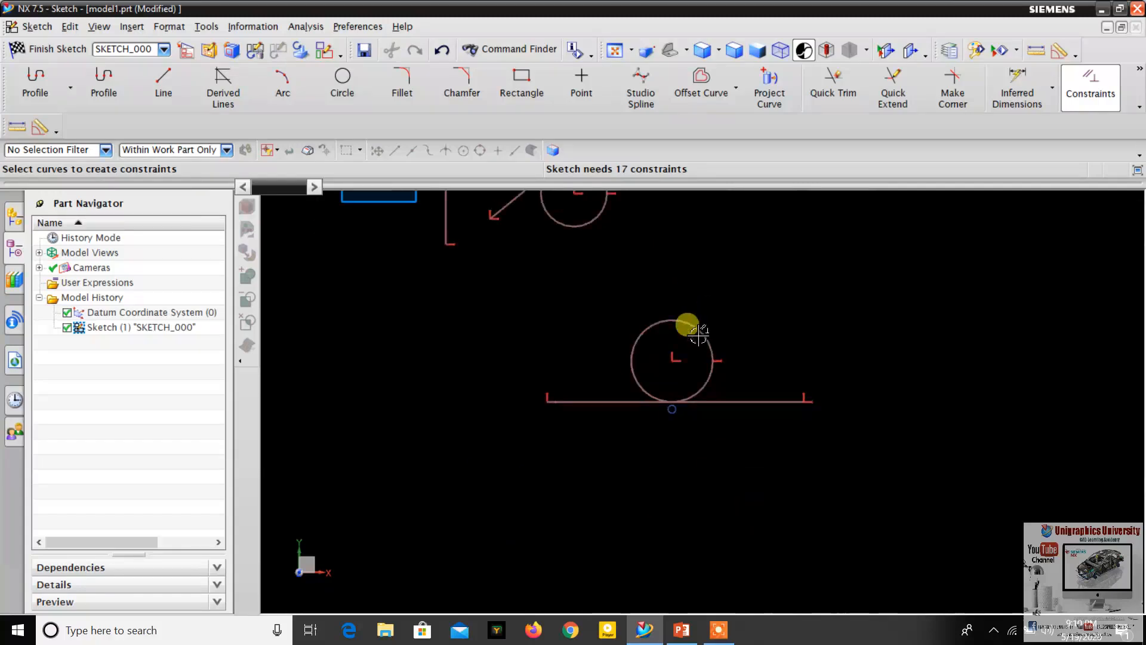
pyautogui.scroll(2, 683, 397)
pyautogui.scroll(3, 708, 323)
pyautogui.scroll(-4, 693, 485)
pyautogui.scroll(3, 663, 491)
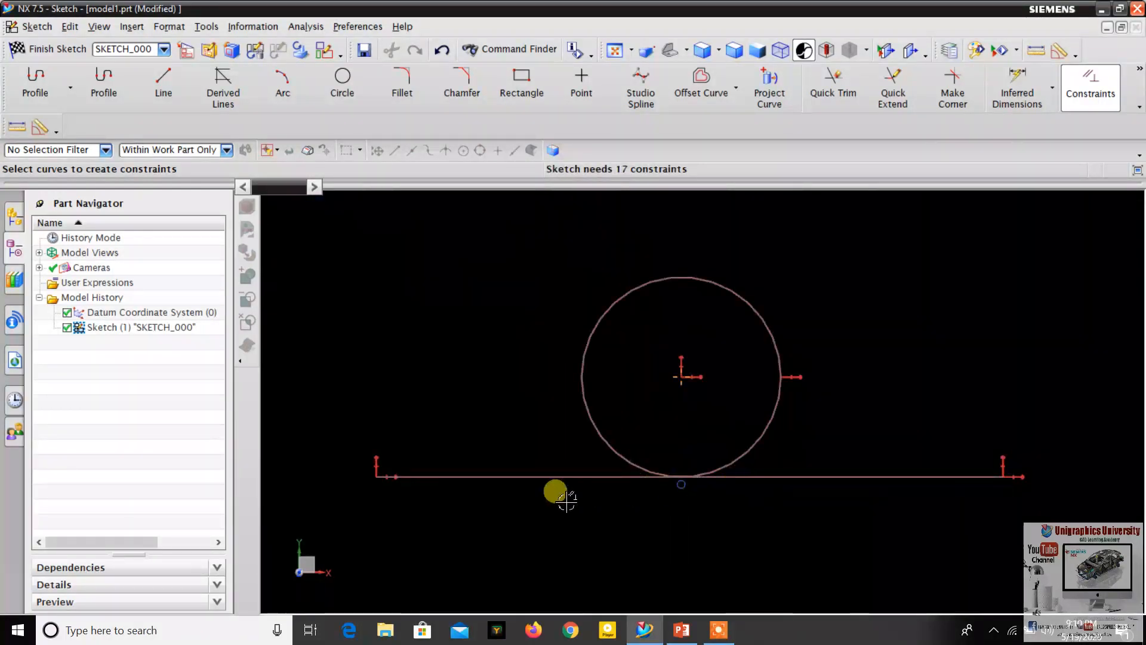
# - Look up the next constraint on the PowerPoint slide, then return to NX at an empty sketch area beside the tangent pair
pyautogui.click(683, 632)
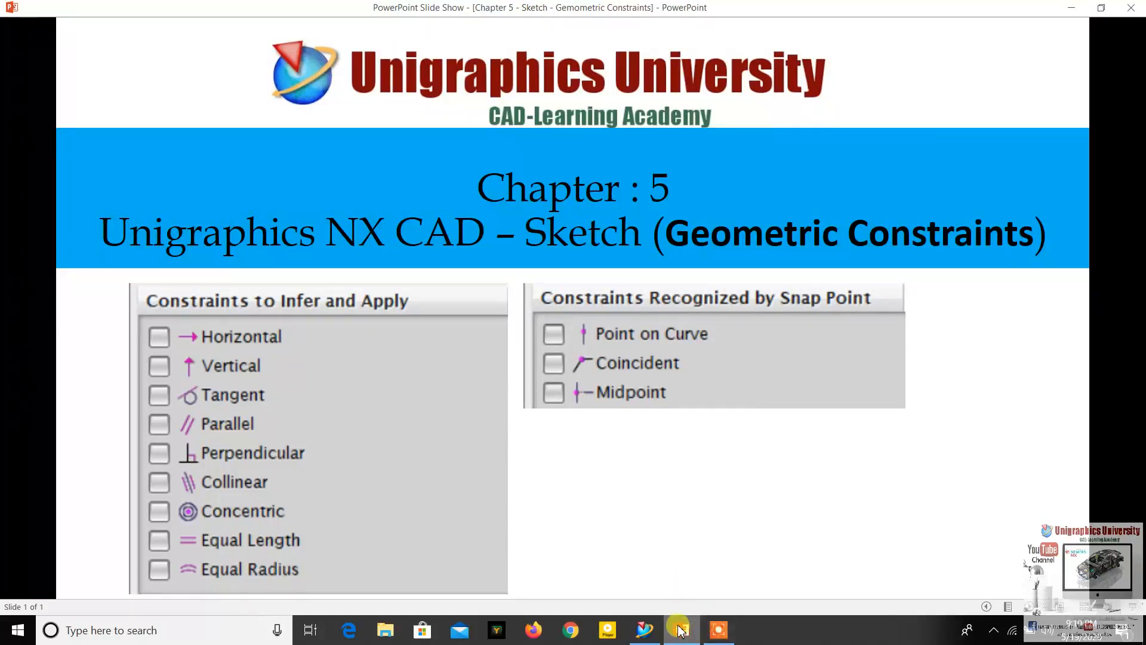
pyautogui.click(680, 632)
pyautogui.scroll(-4, 806, 276)
pyautogui.scroll(6, 630, 255)
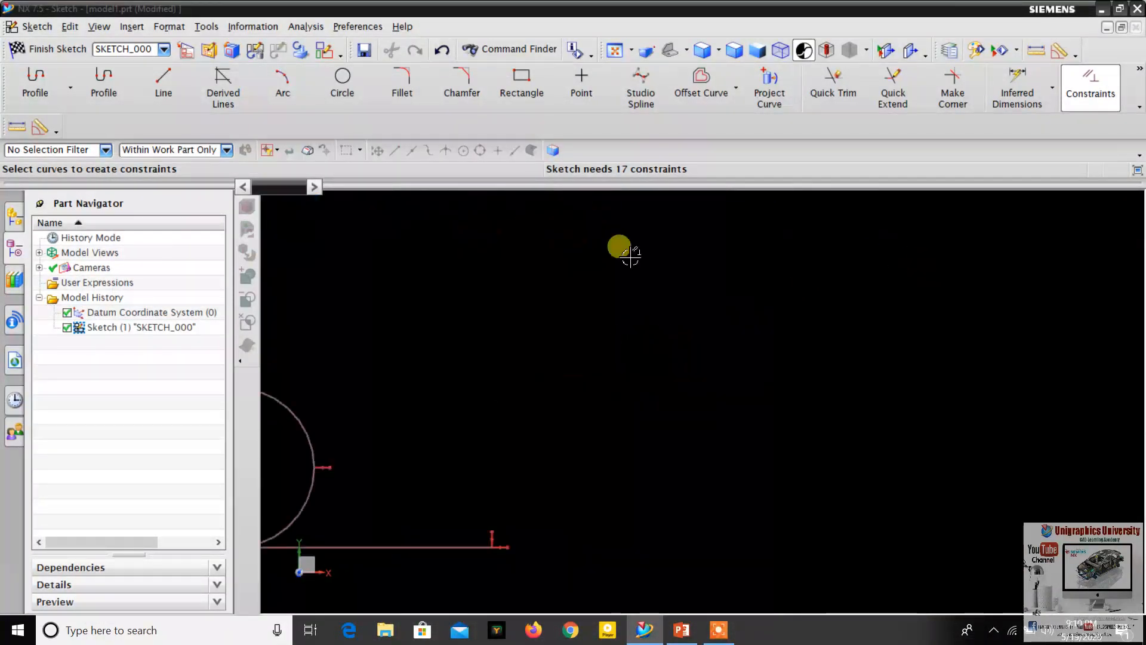
# - Draw a steep upward-sloping line from about XC 915, YC -200 and a longer, shallower upward-sloping line below and to its right
pyautogui.click(185, 99)
pyautogui.scroll(-2, 609, 384)
pyautogui.scroll(2, 583, 371)
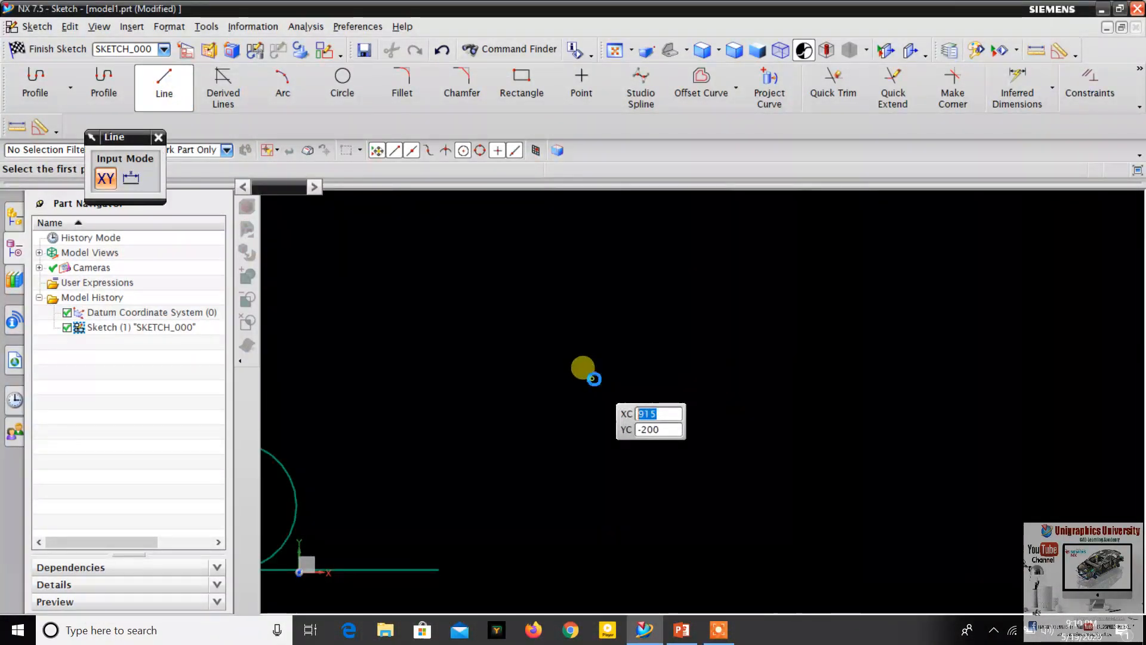
pyautogui.click(590, 377)
pyautogui.click(720, 254)
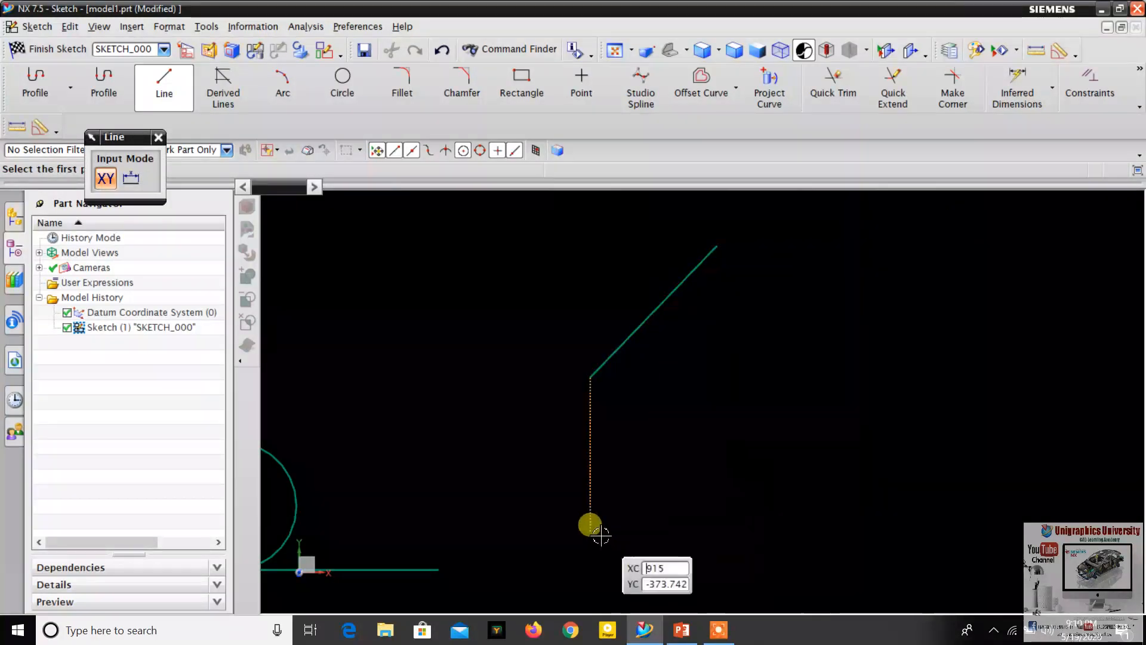
pyautogui.click(654, 529)
pyautogui.click(1018, 445)
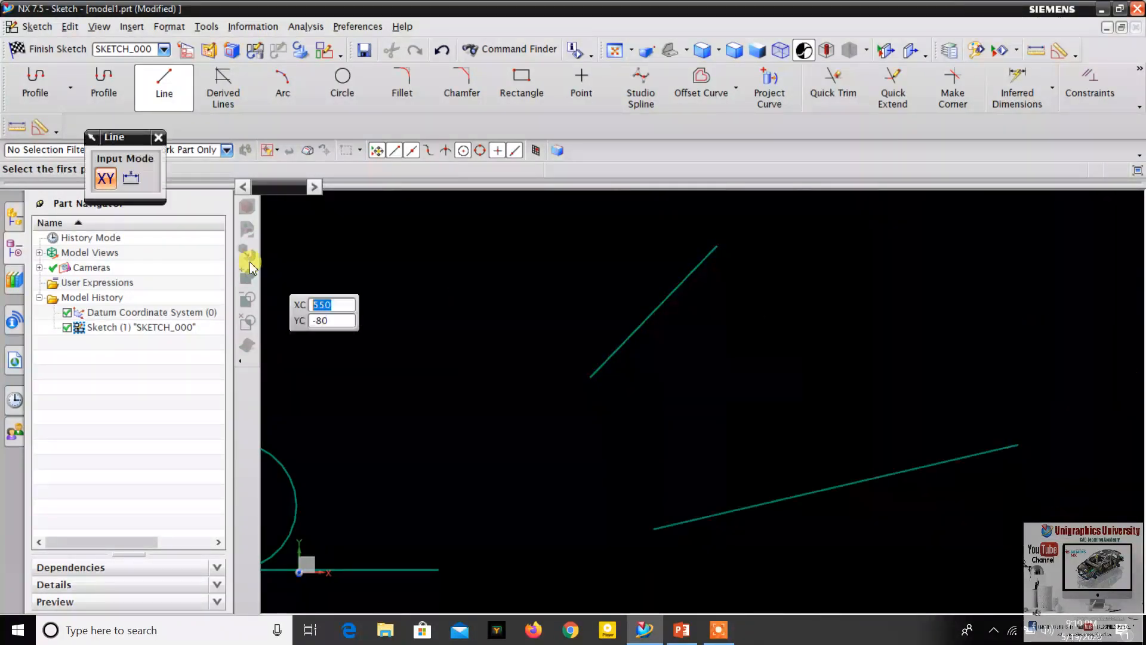
pyautogui.click(159, 137)
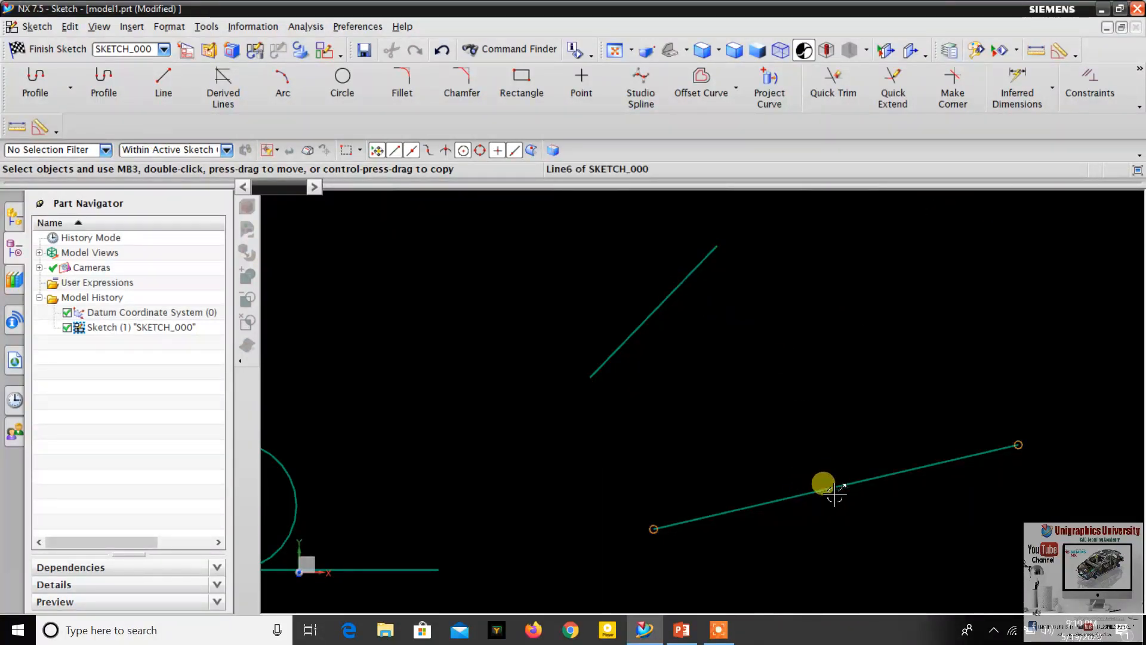
# - Apply a Parallel constraint between the shallow lower line and the steep upper line
pyautogui.click(852, 485)
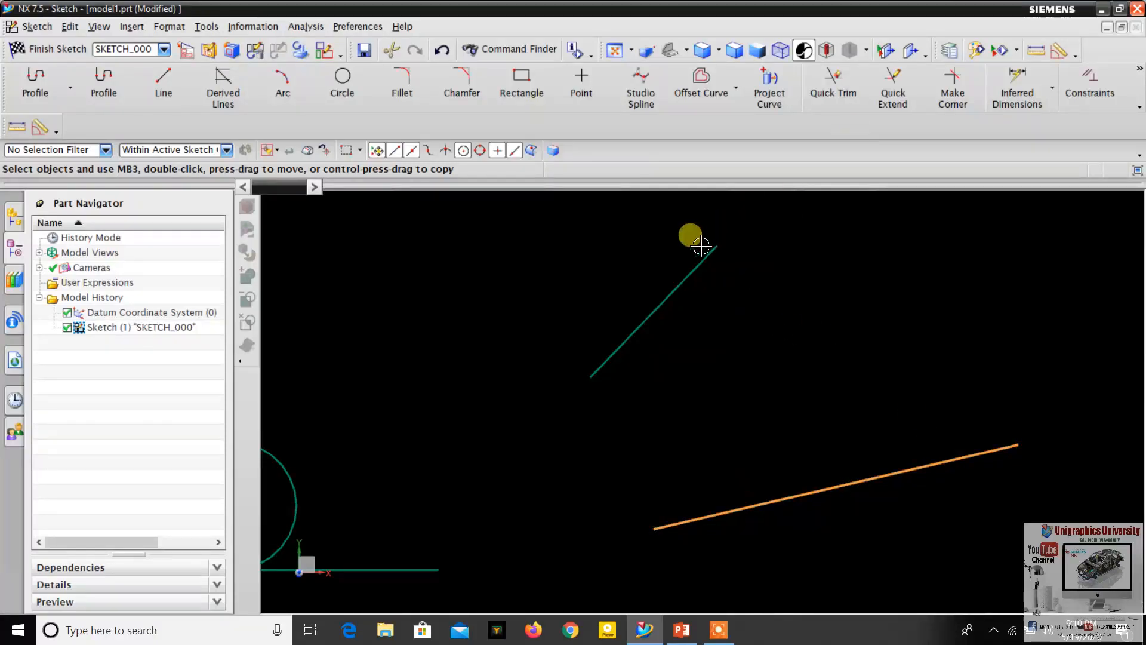
pyautogui.click(1095, 85)
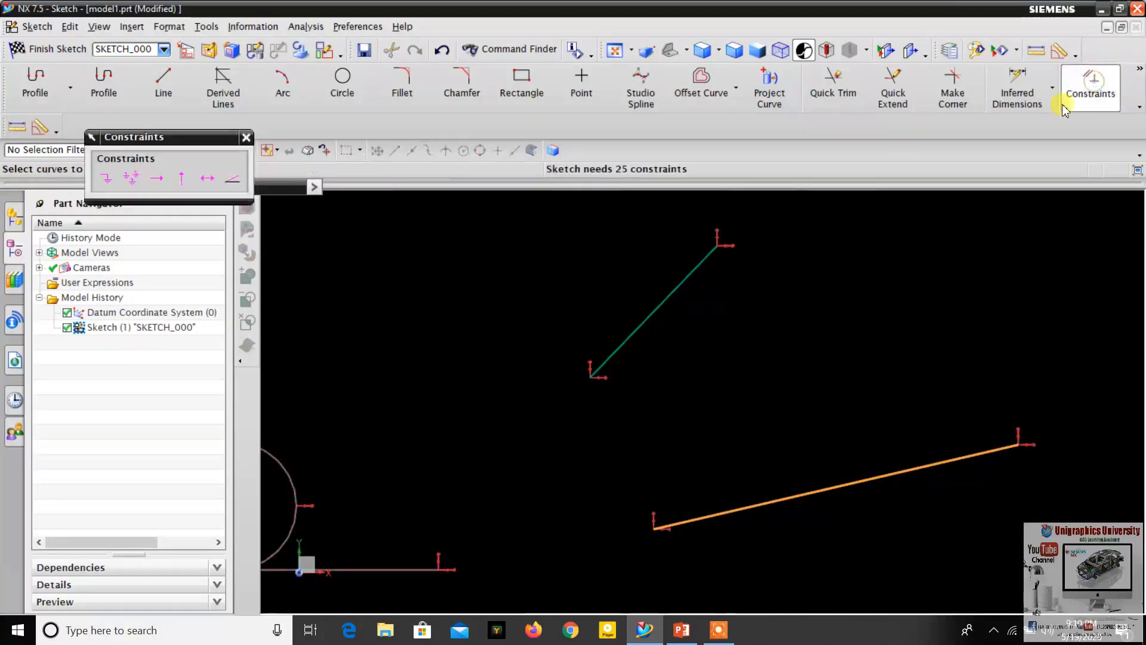
pyautogui.click(688, 277)
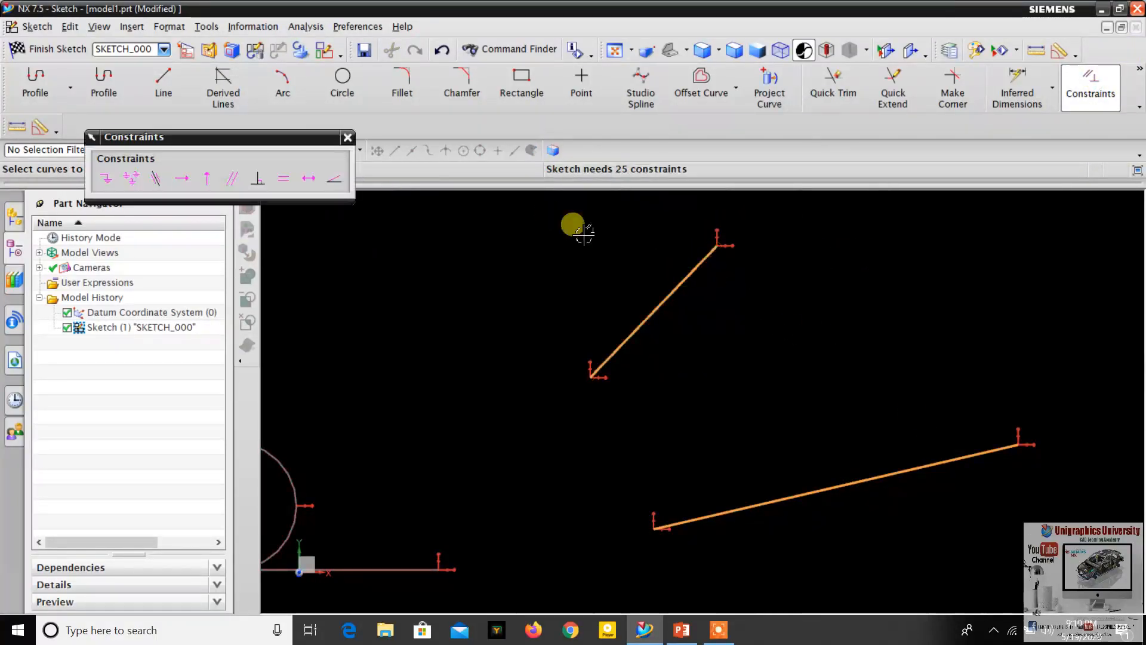
pyautogui.click(232, 180)
# - Examine the direction of the two sloping lines relative to each other, both close up and within the whole sketch
pyautogui.scroll(-3, 759, 312)
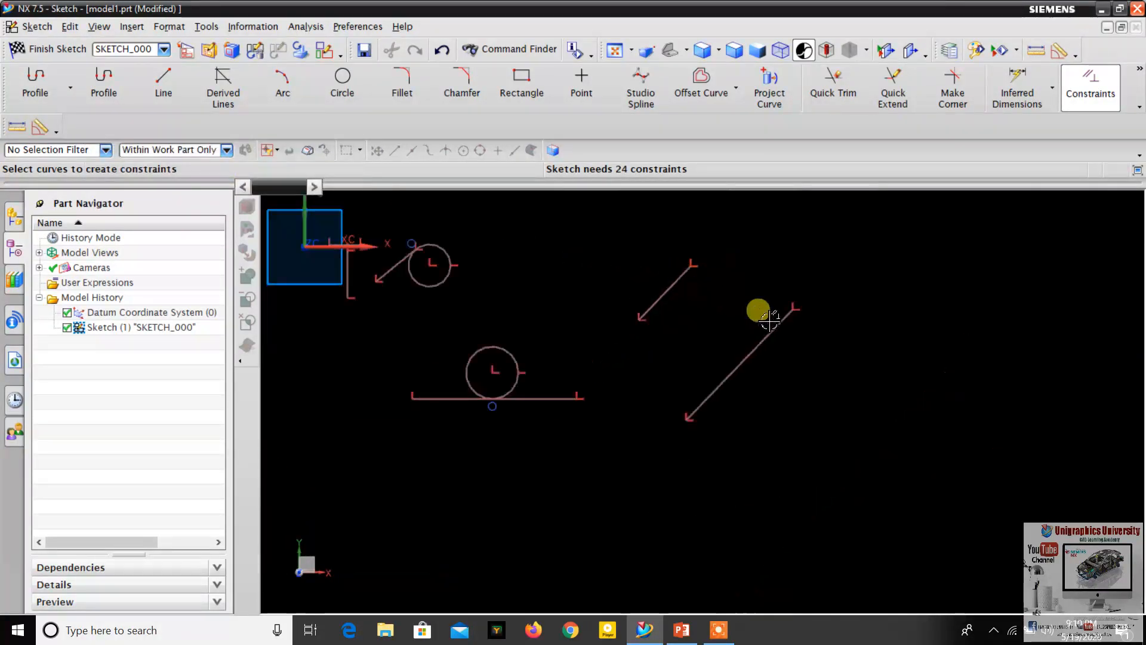
pyautogui.scroll(5, 770, 334)
pyautogui.scroll(-2, 575, 285)
pyautogui.scroll(2, 526, 216)
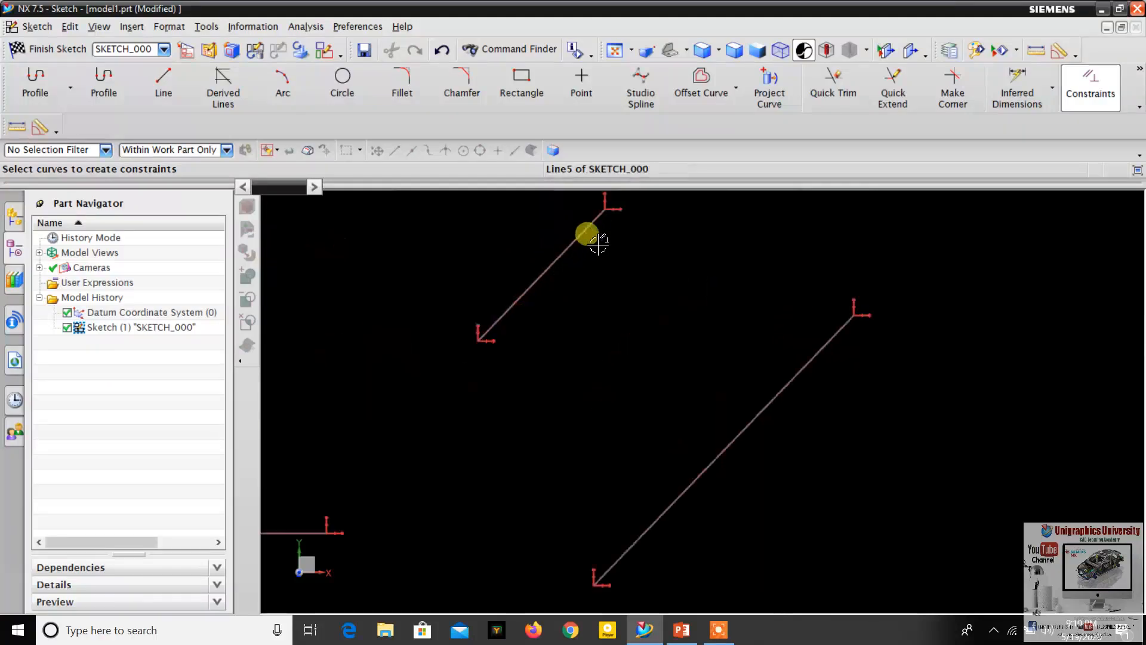
pyautogui.scroll(-2, 508, 325)
pyautogui.scroll(2, 537, 286)
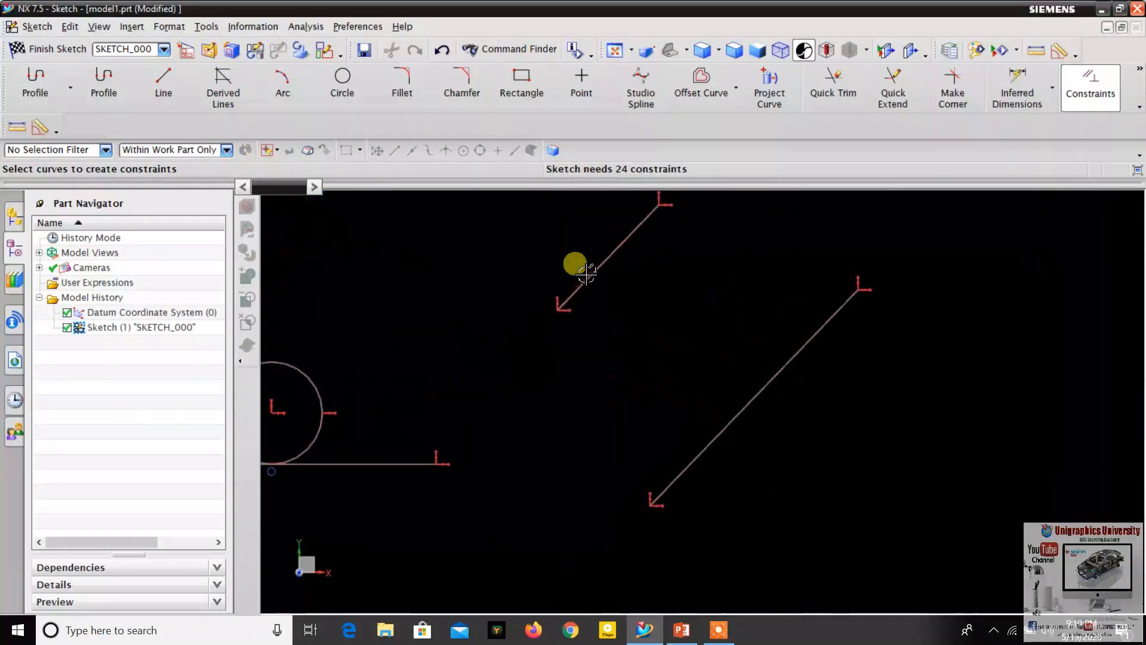
pyautogui.scroll(-1, 604, 276)
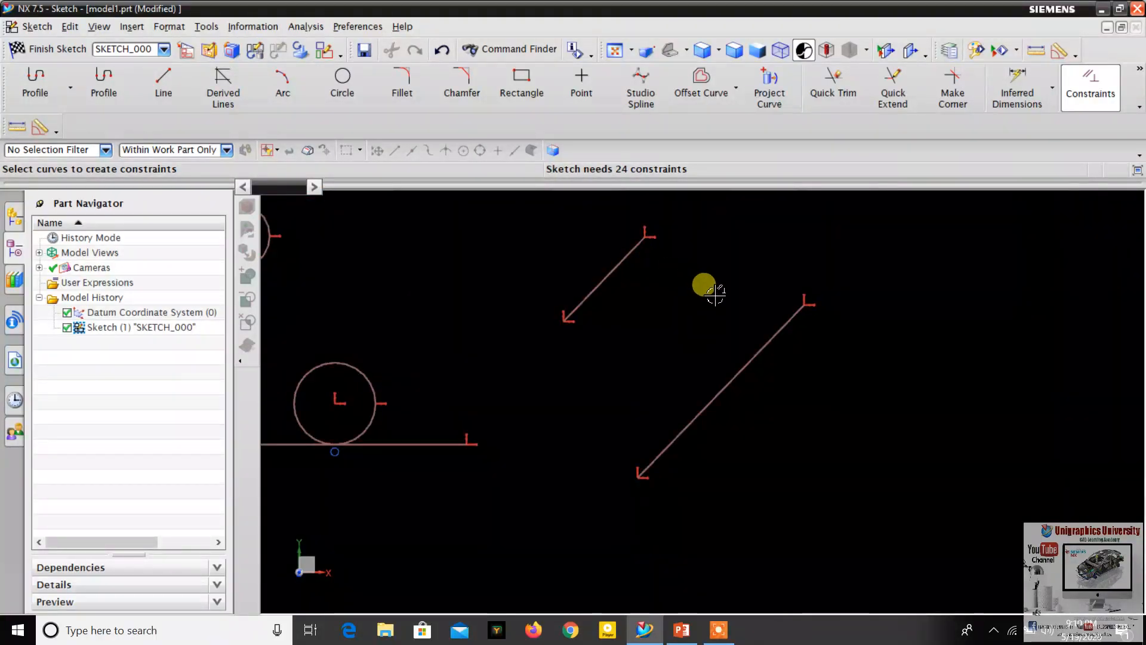
pyautogui.scroll(1, 725, 275)
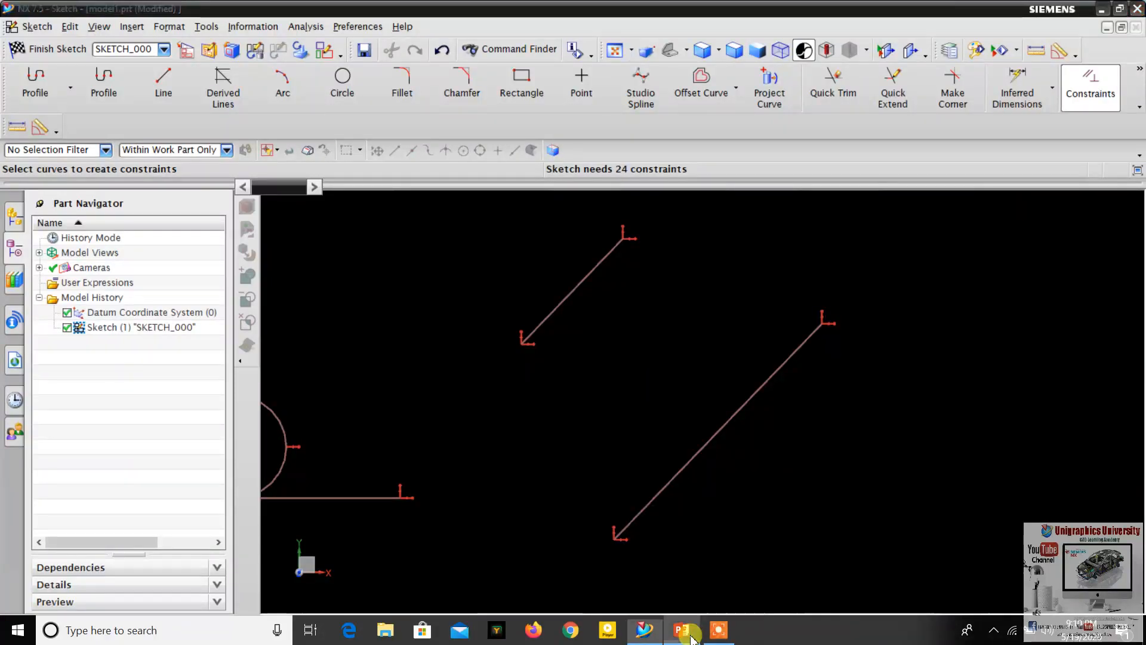
# - Check the next constraint on the PowerPoint slide and, back in NX, draw a downward-sloping line to the right of the parallel lines
pyautogui.click(691, 638)
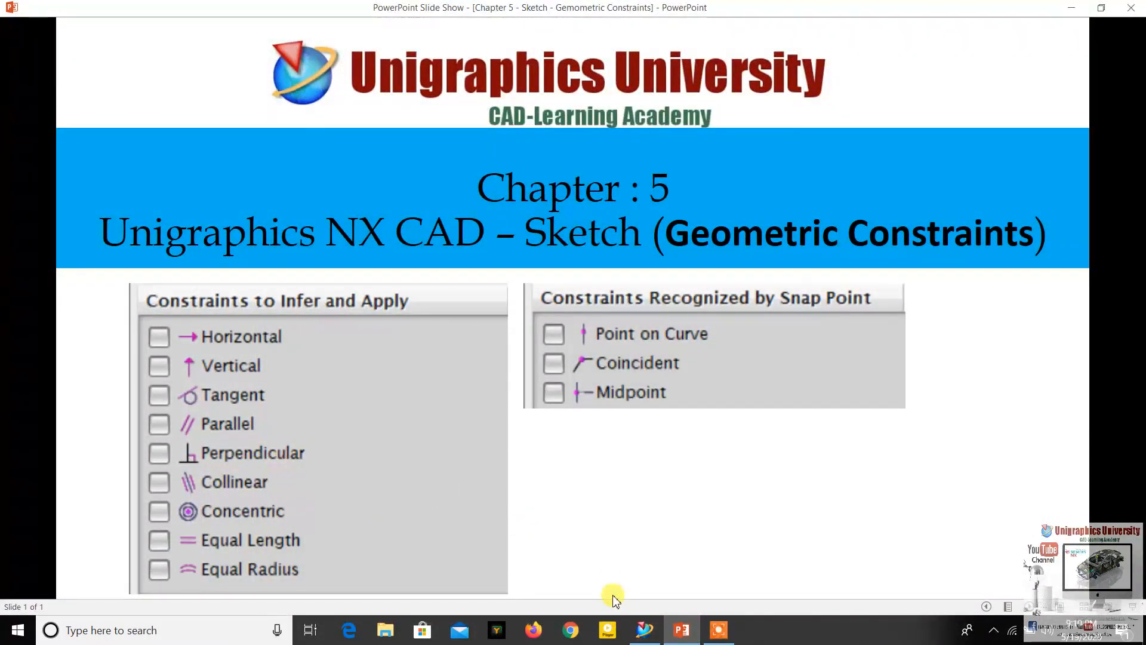
pyautogui.click(682, 638)
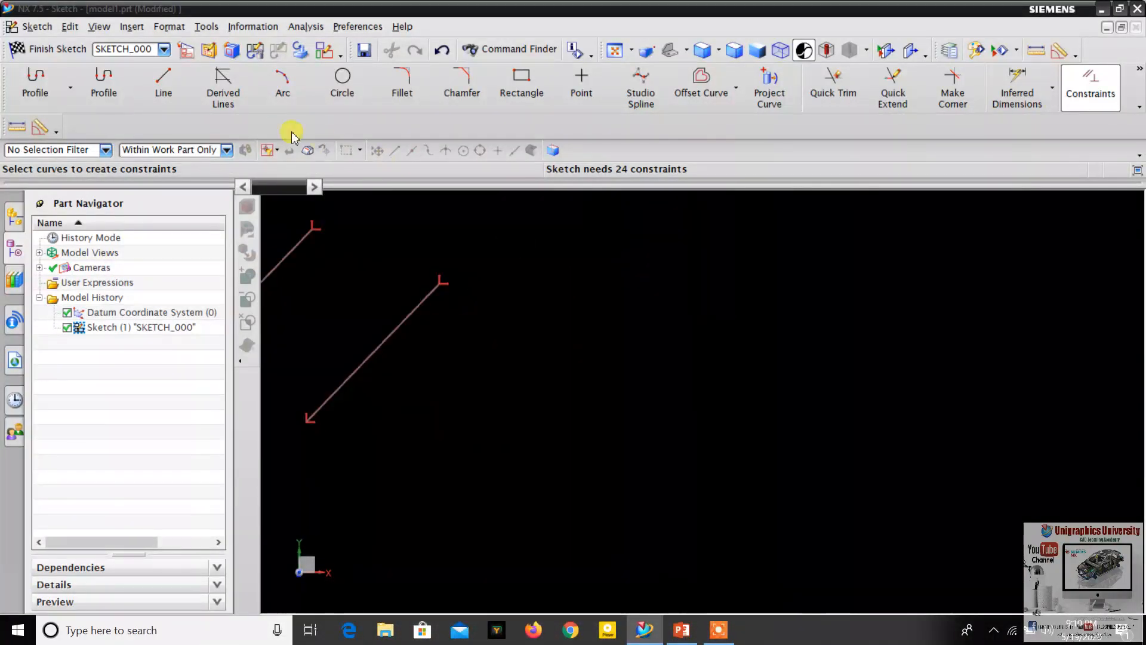
pyautogui.click(156, 77)
pyautogui.click(603, 257)
pyautogui.click(831, 340)
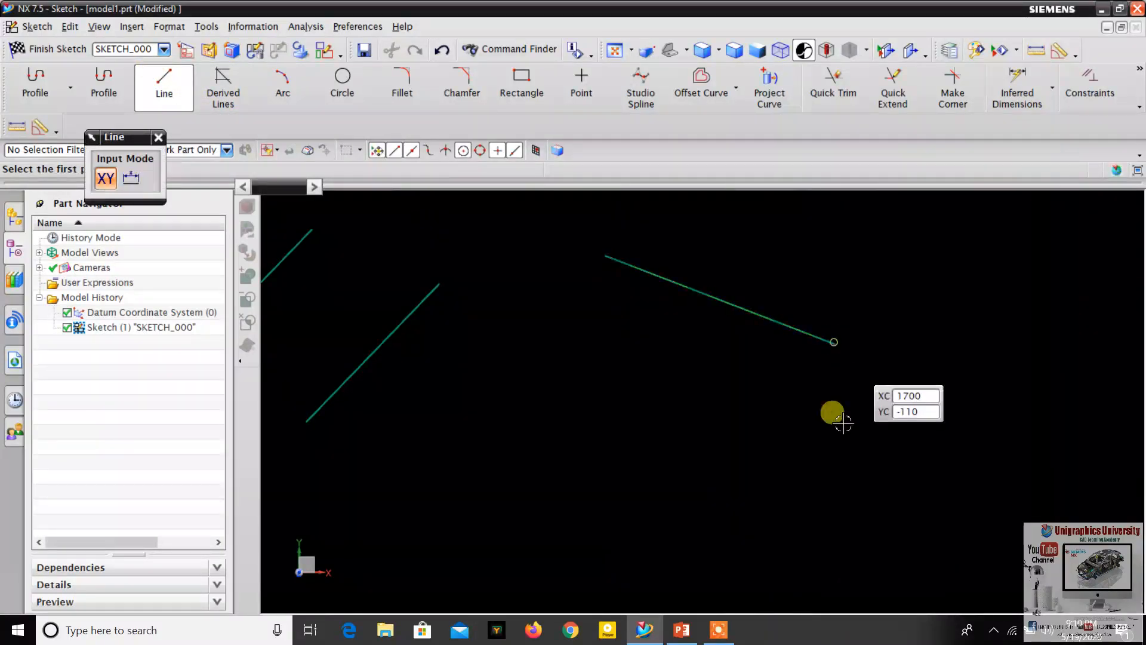
# - Draw a horizontal line below and to the right of the downward-sloping line, without touching it
pyautogui.scroll(-2, 587, 454)
pyautogui.scroll(1, 586, 453)
pyautogui.scroll(-3, 567, 430)
pyautogui.scroll(3, 633, 394)
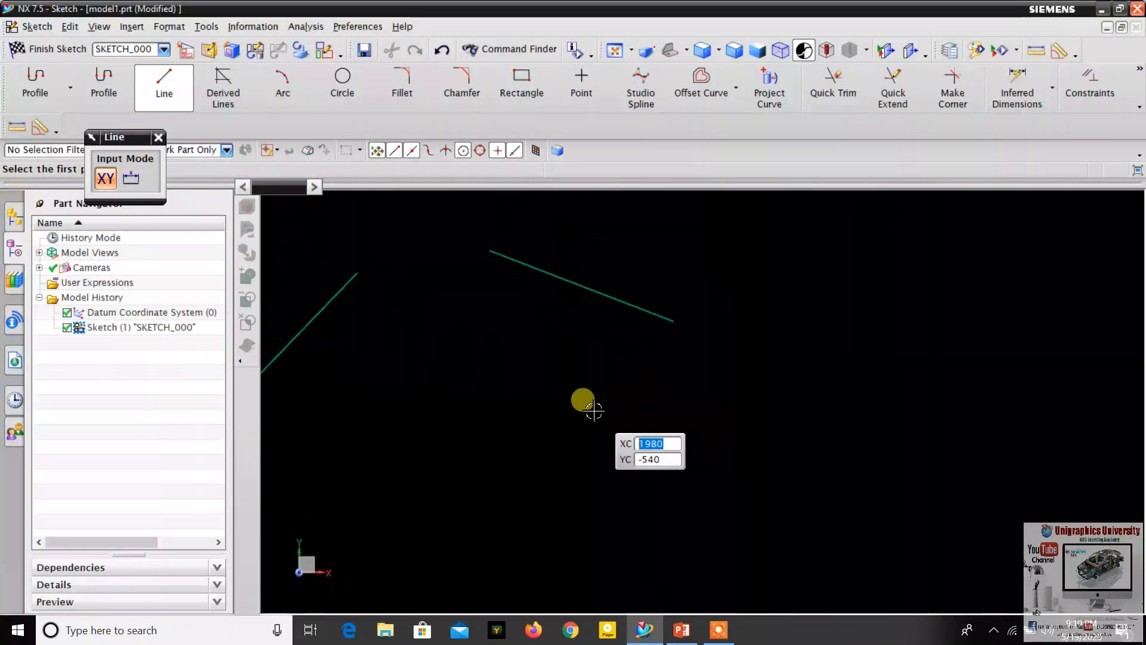
pyautogui.click(592, 408)
pyautogui.click(822, 409)
pyautogui.scroll(-3, 816, 374)
pyautogui.scroll(3, 757, 336)
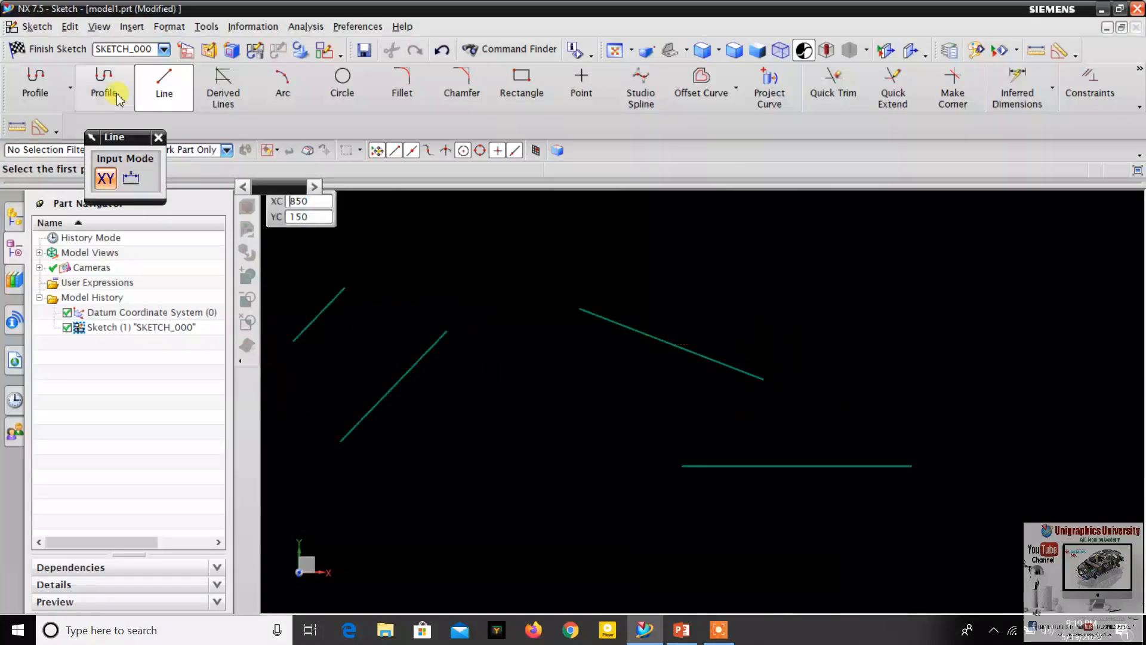
pyautogui.click(159, 137)
# - Apply a Perpendicular constraint between the downward-sloping line and the horizontal line below it
pyautogui.scroll(2, 713, 341)
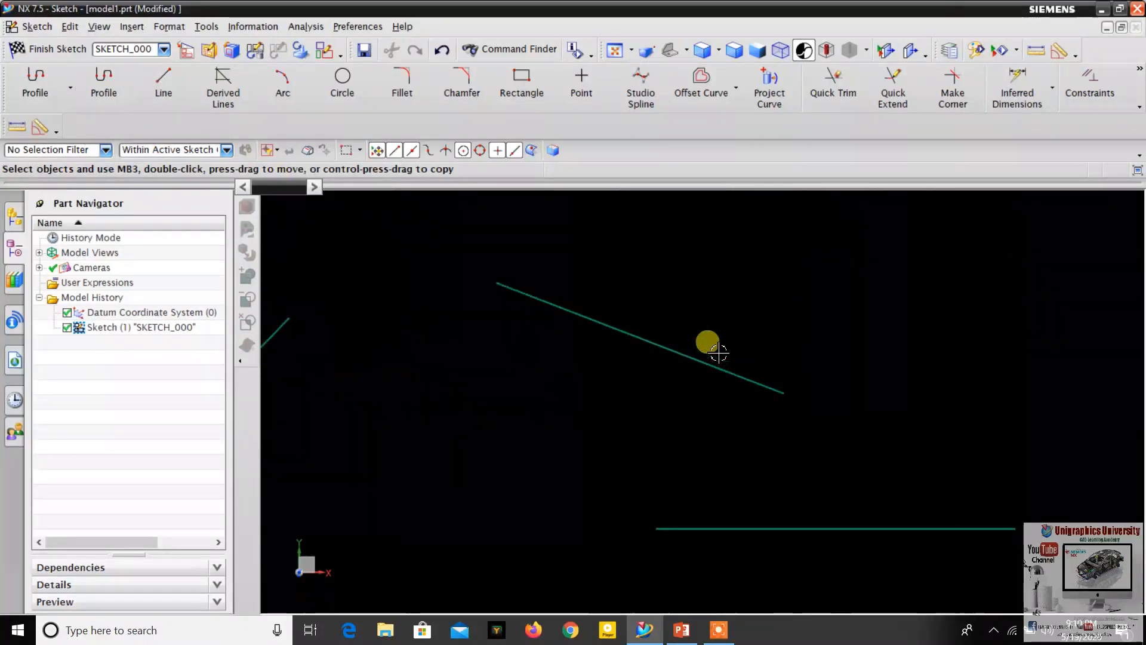
pyautogui.scroll(-2, 687, 336)
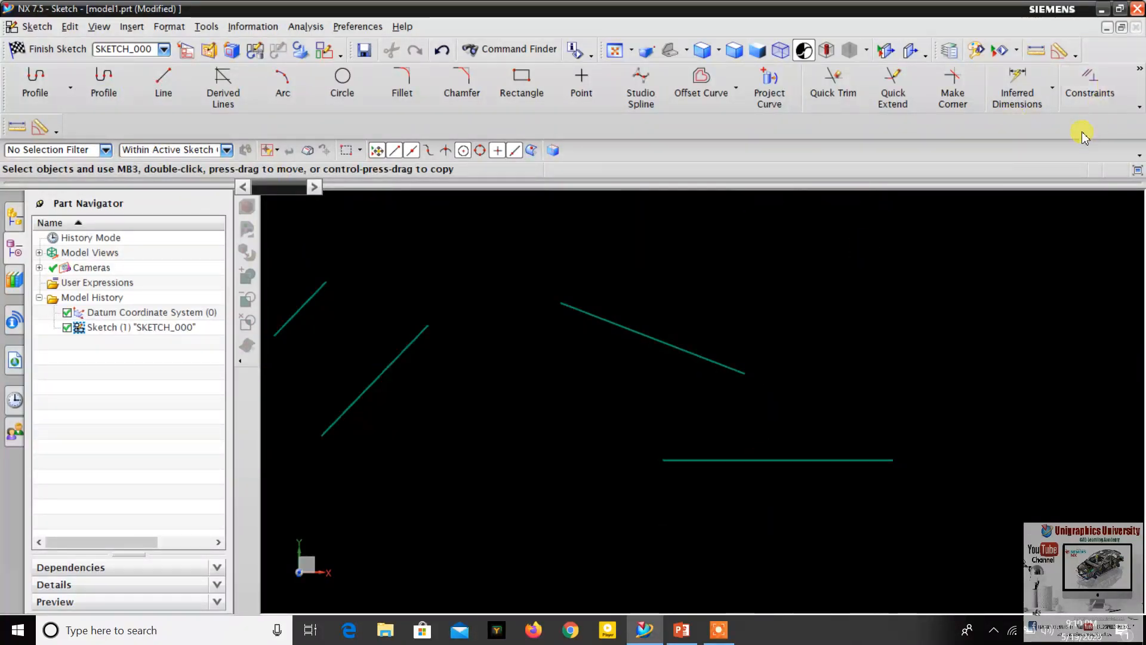
pyautogui.click(715, 367)
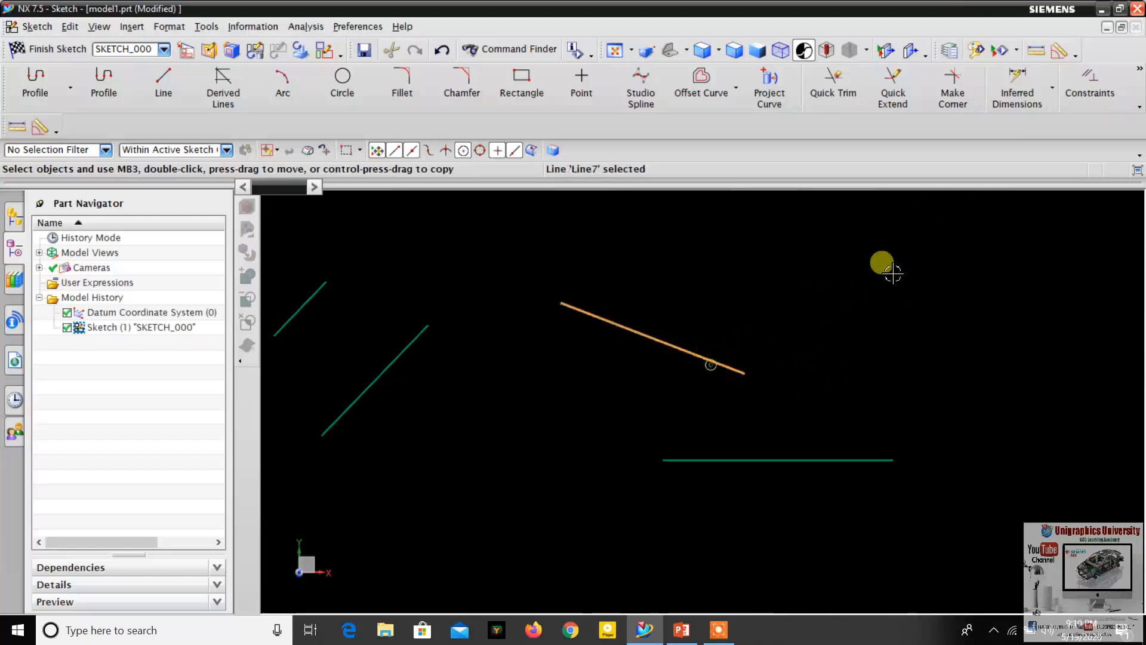
pyautogui.click(1084, 93)
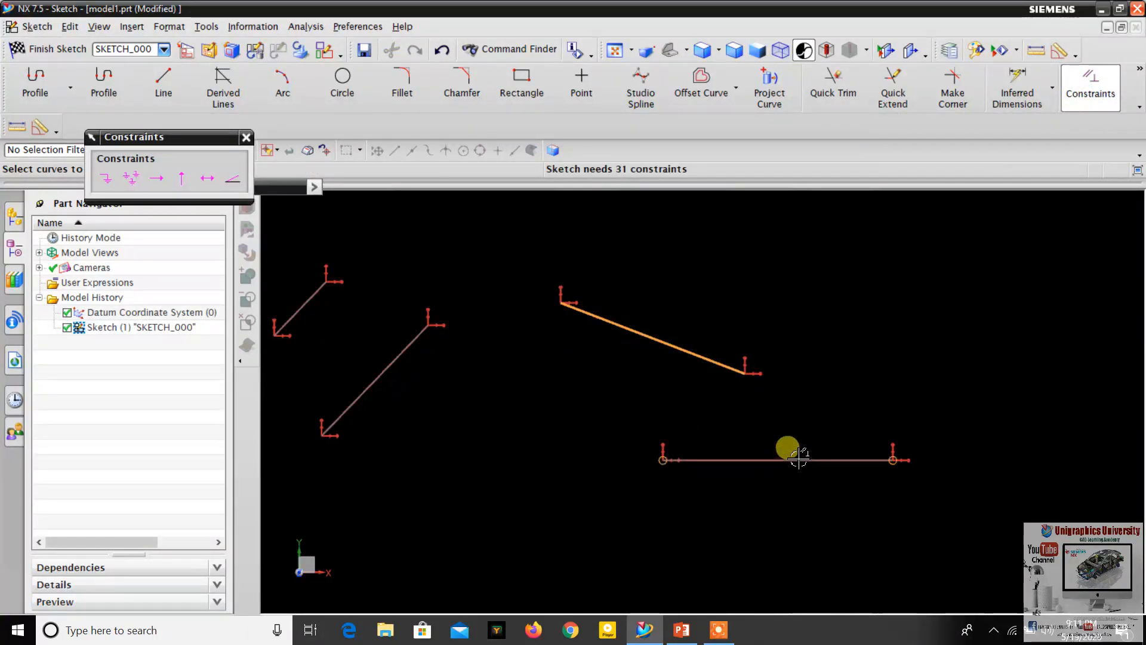
pyautogui.click(831, 459)
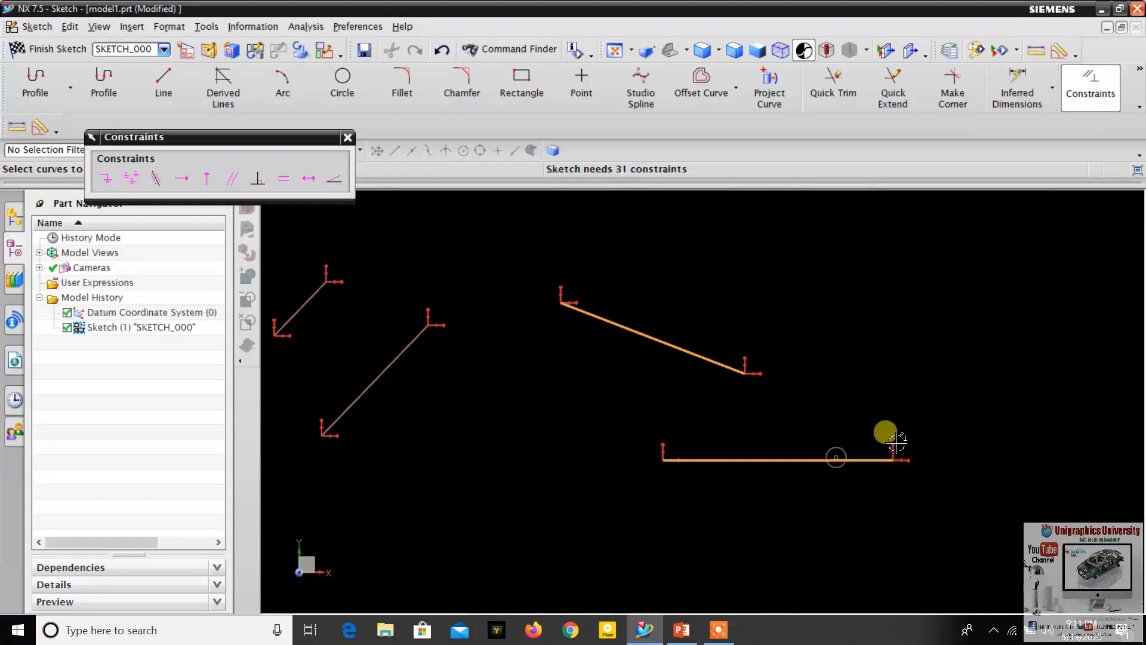
pyautogui.click(257, 177)
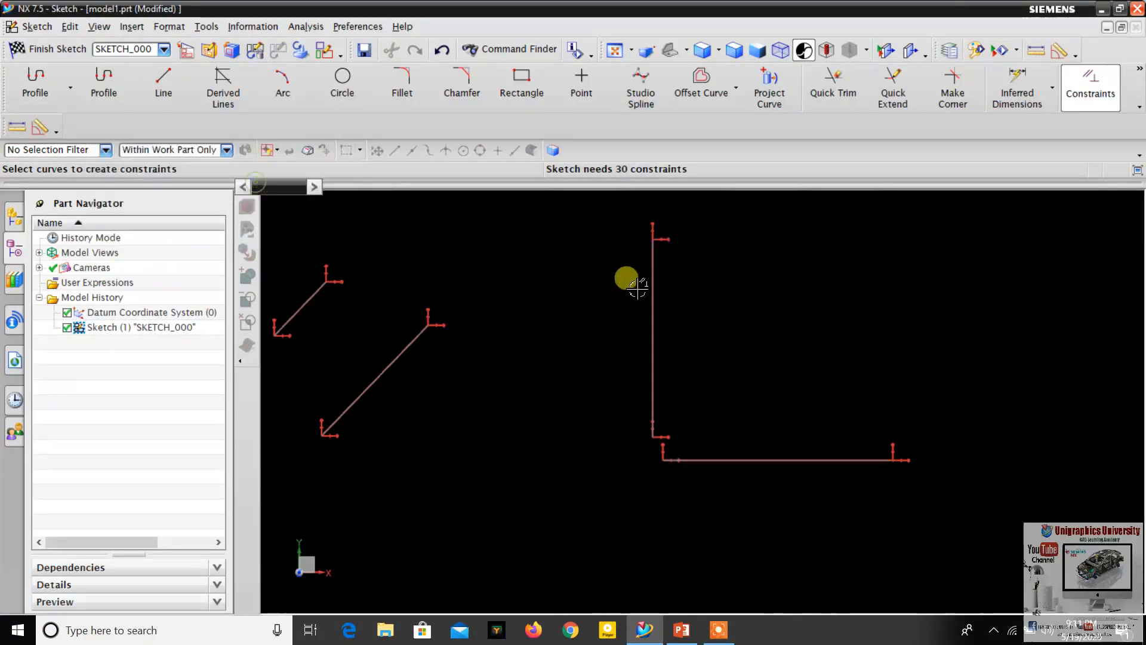
# - Examine the angle between the two perpendicular lines, both close up and within the whole sketch
pyautogui.scroll(-3, 668, 365)
pyautogui.scroll(4, 669, 348)
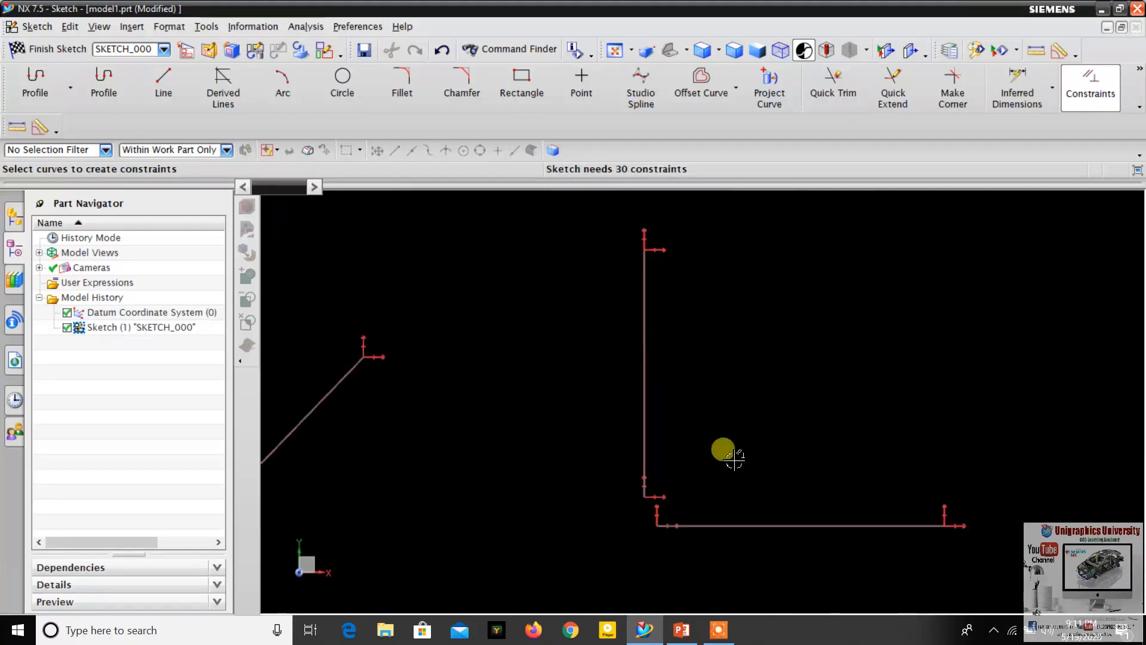
pyautogui.scroll(-3, 878, 530)
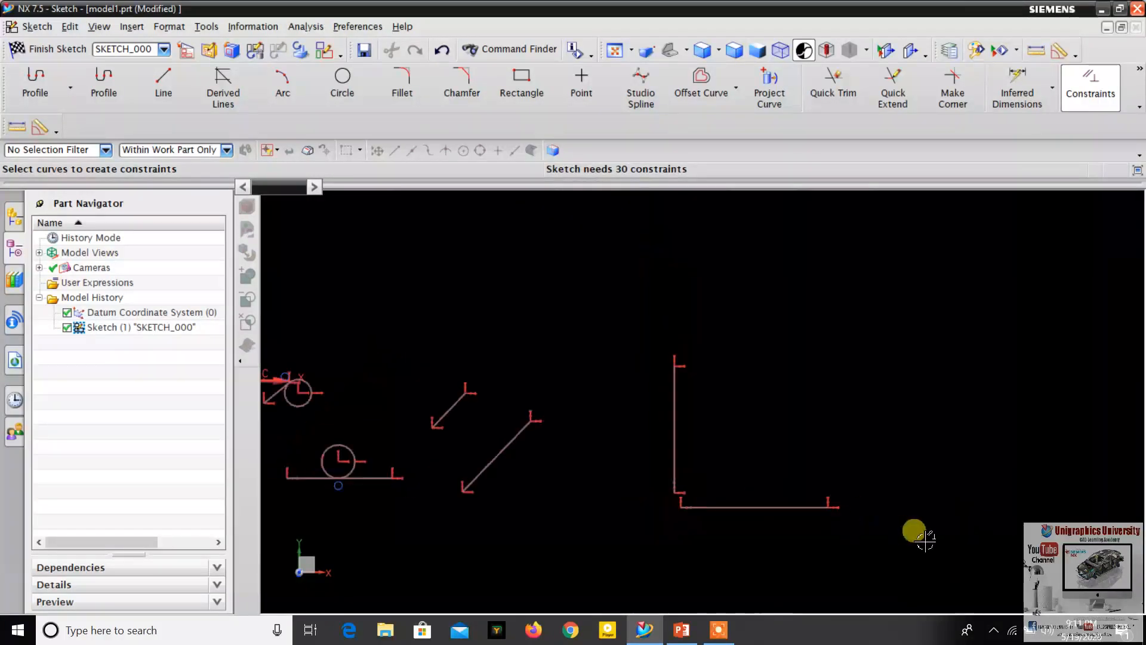
pyautogui.scroll(3, 686, 468)
pyautogui.scroll(2, 666, 443)
pyautogui.scroll(-2, 661, 390)
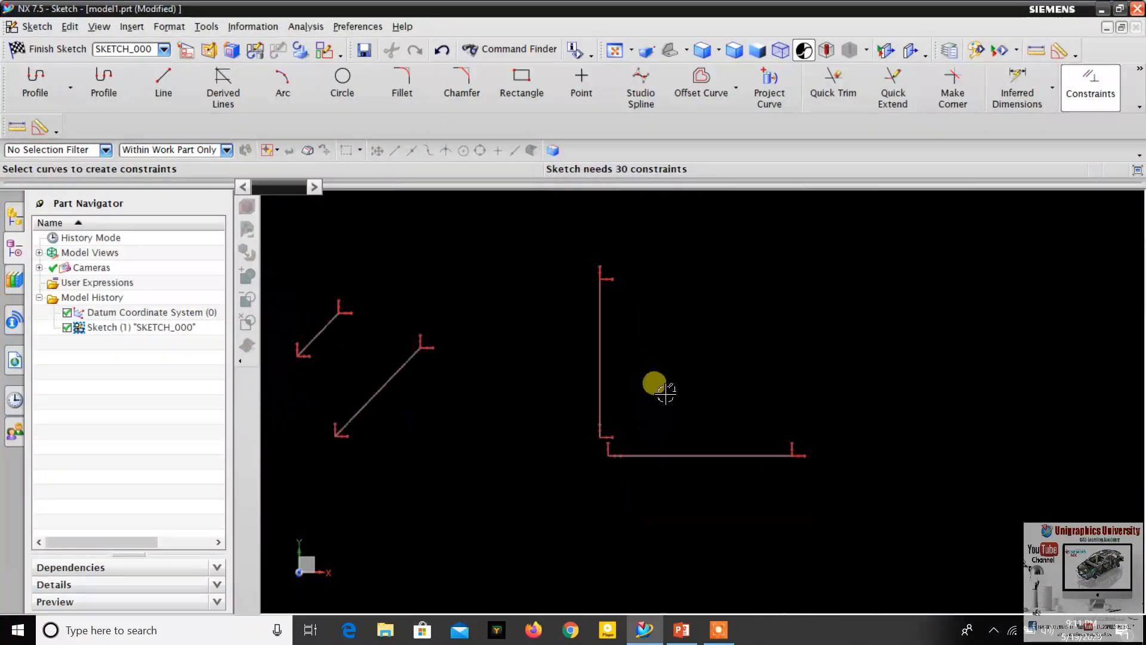
pyautogui.scroll(2, 586, 343)
# - Check the next constraint on the PowerPoint slide and, back in NX, draw a short horizontal line above and to the right of the perpendicular pair's horizontal line
pyautogui.click(680, 630)
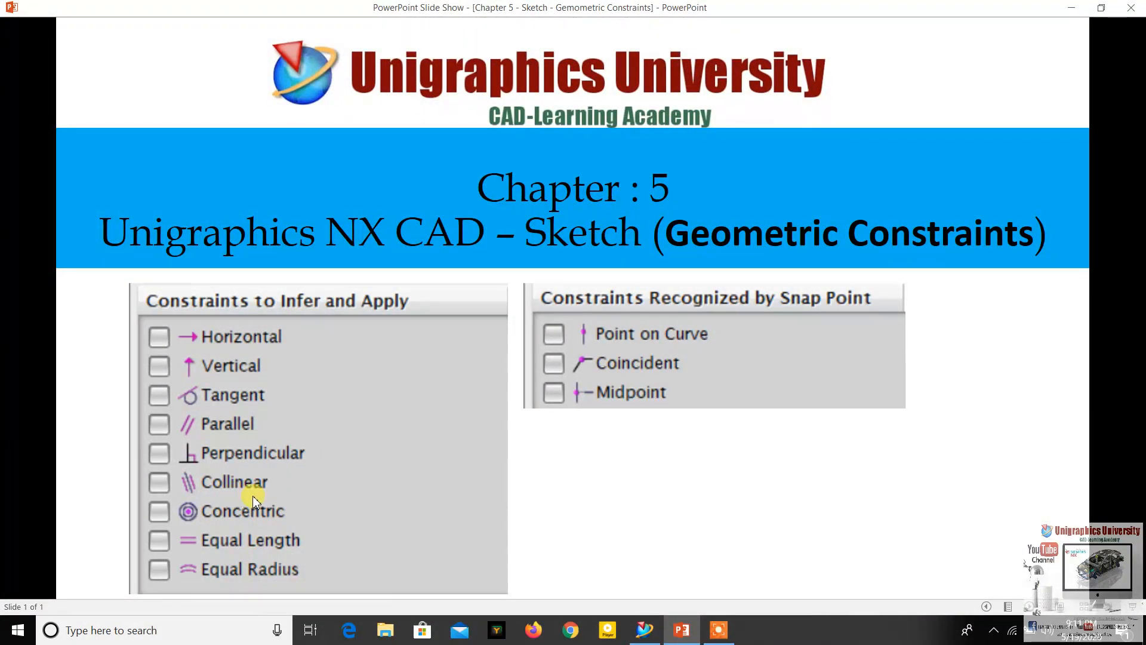
pyautogui.click(645, 630)
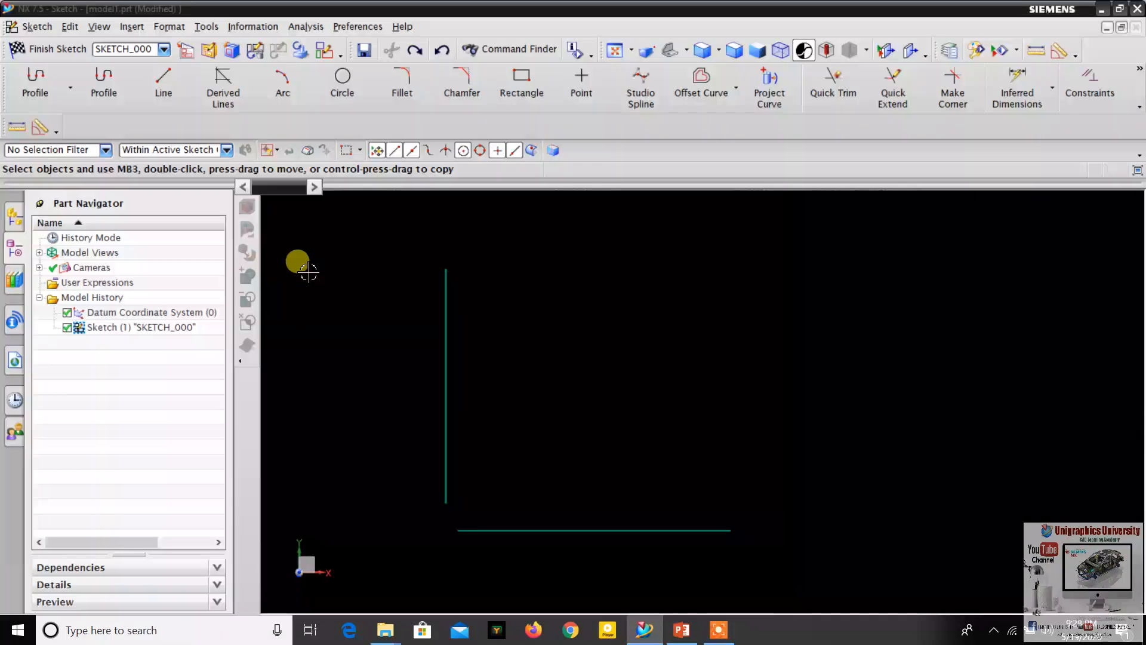
pyautogui.scroll(-3, 394, 251)
pyautogui.scroll(3, 702, 311)
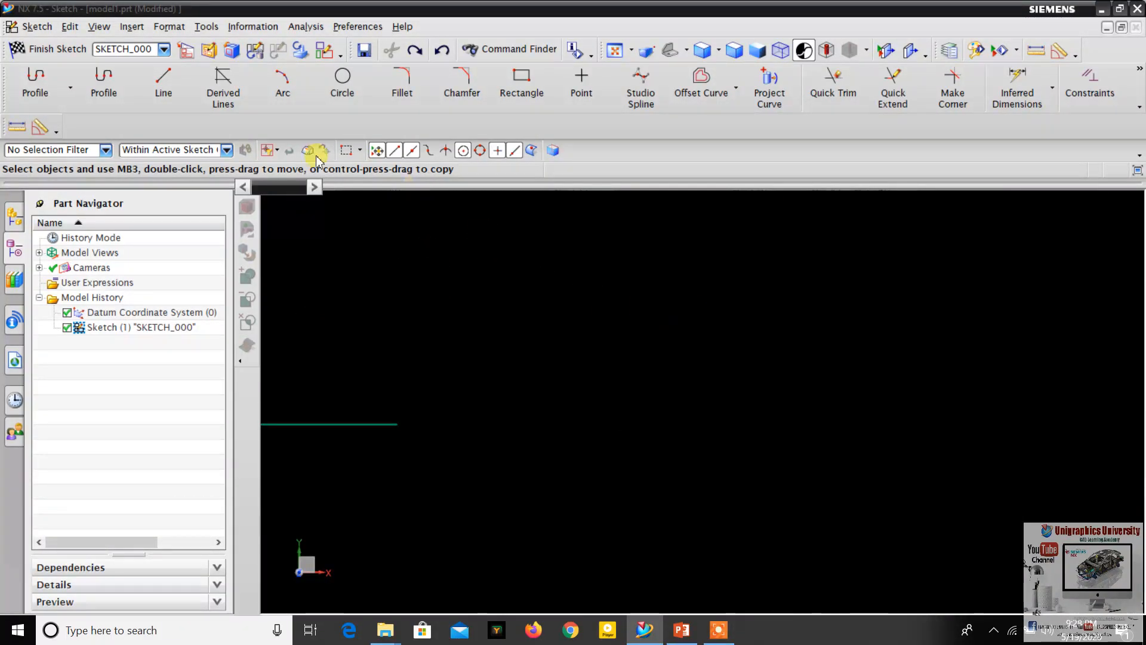
pyautogui.click(173, 95)
pyautogui.click(498, 296)
pyautogui.click(722, 292)
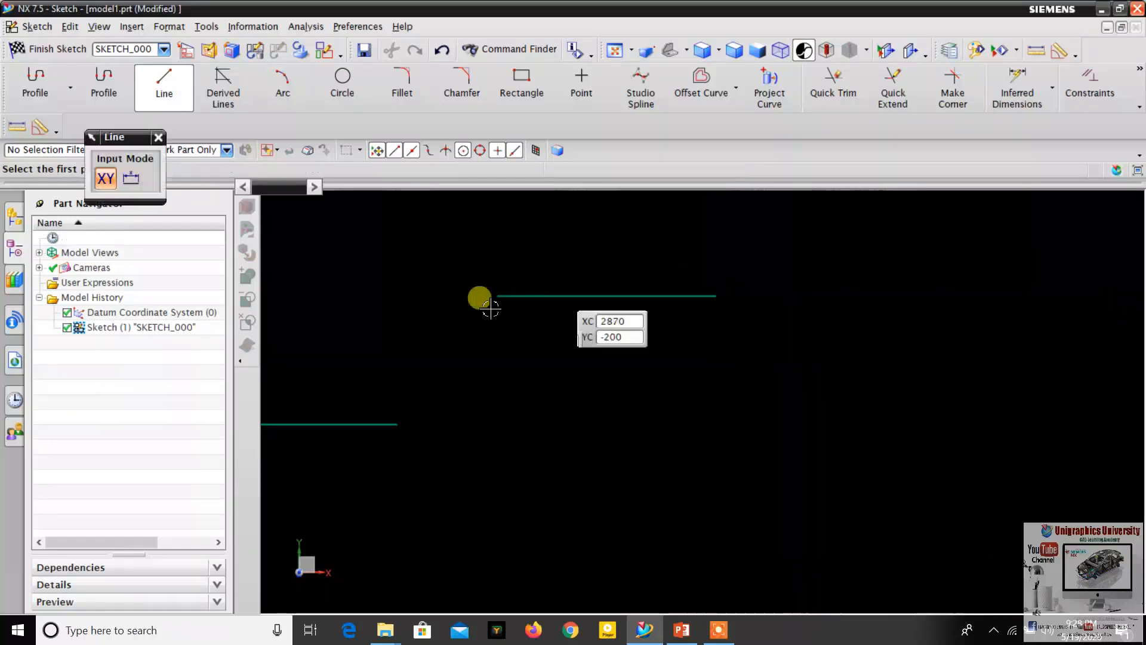
# - Draw a longer horizontal line below and to the right of the short horizontal line, and finish the Line command
pyautogui.scroll(-2, 478, 299)
pyautogui.click(716, 439)
pyautogui.click(1018, 440)
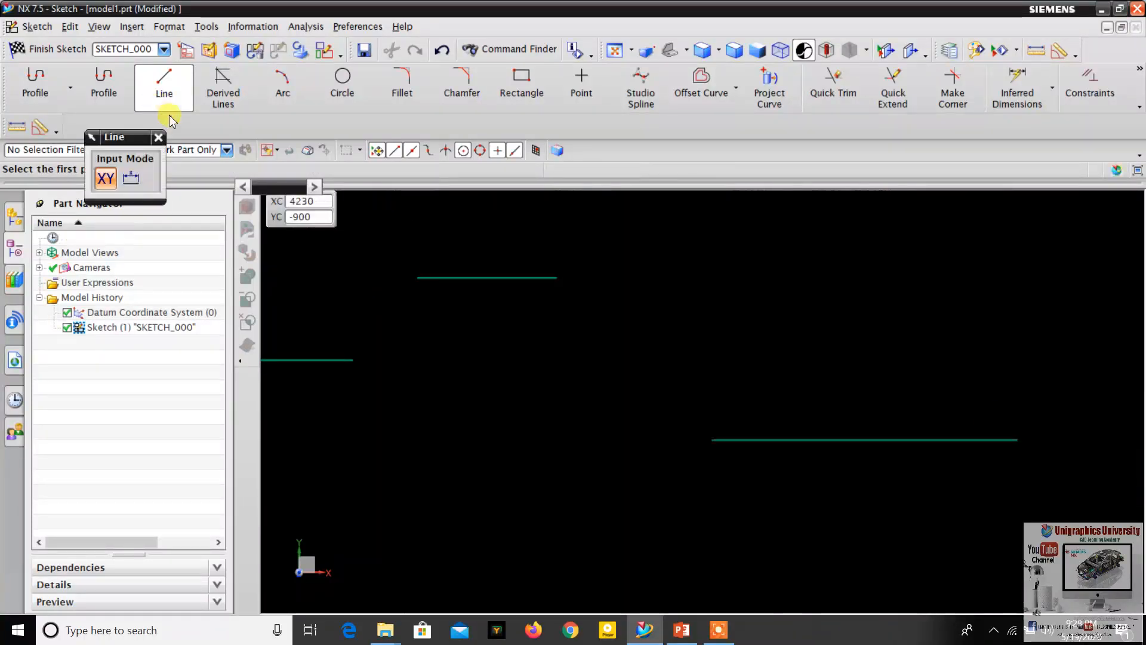
pyautogui.click(159, 137)
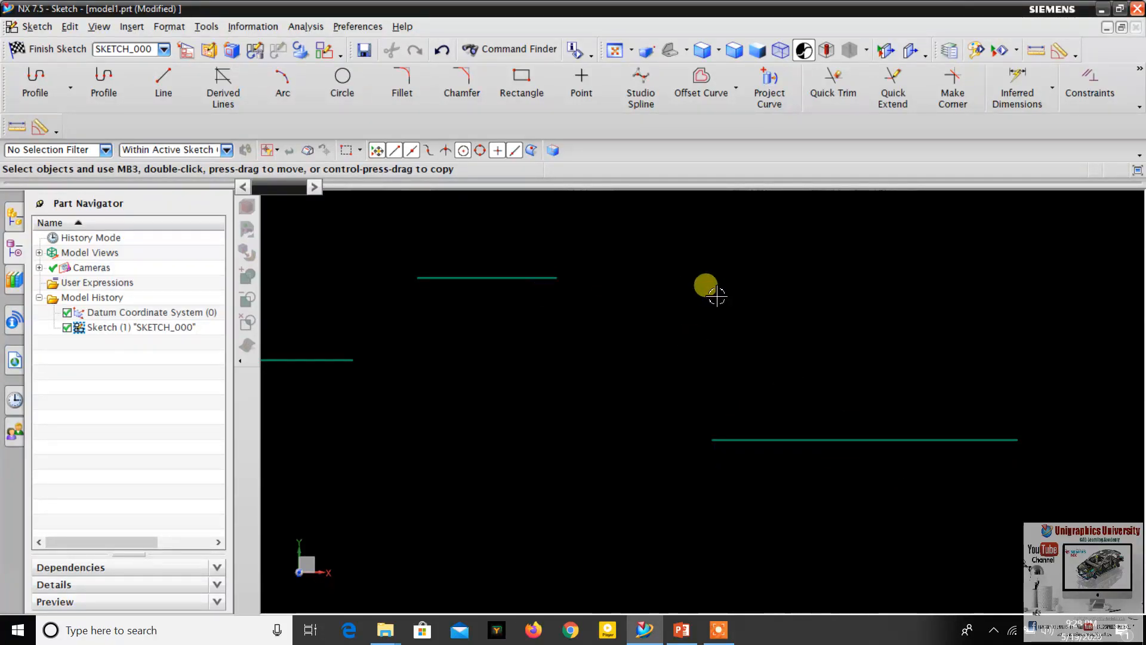
# - Apply a Collinear constraint between the short upper horizontal line and the longer lower horizontal line
pyautogui.click(488, 278)
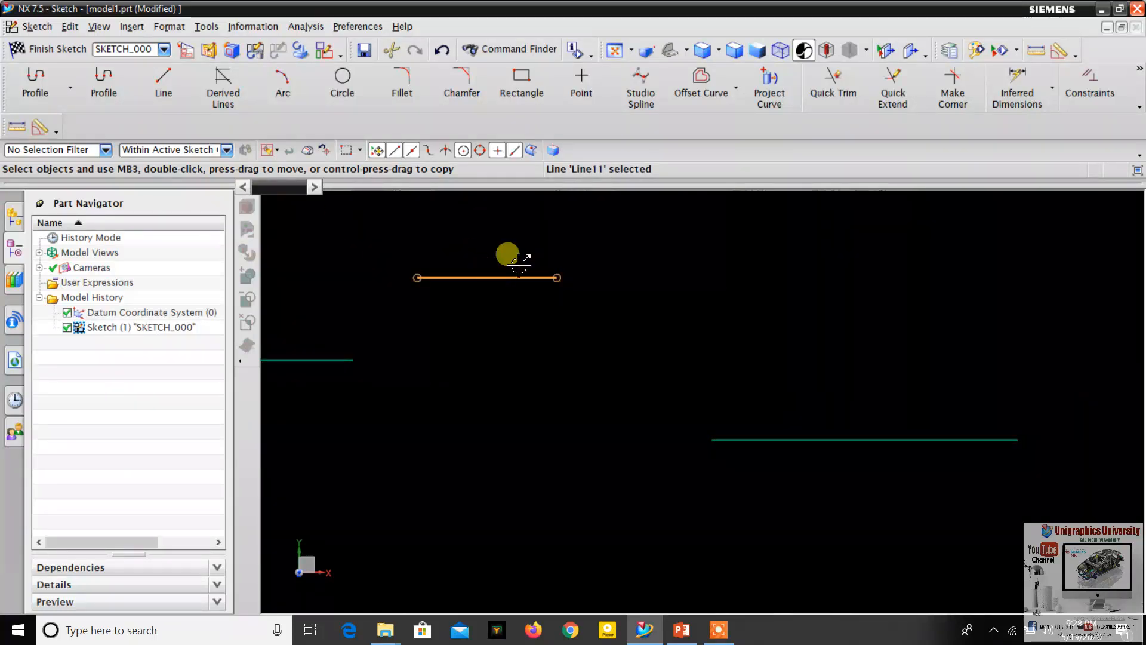
pyautogui.click(1080, 96)
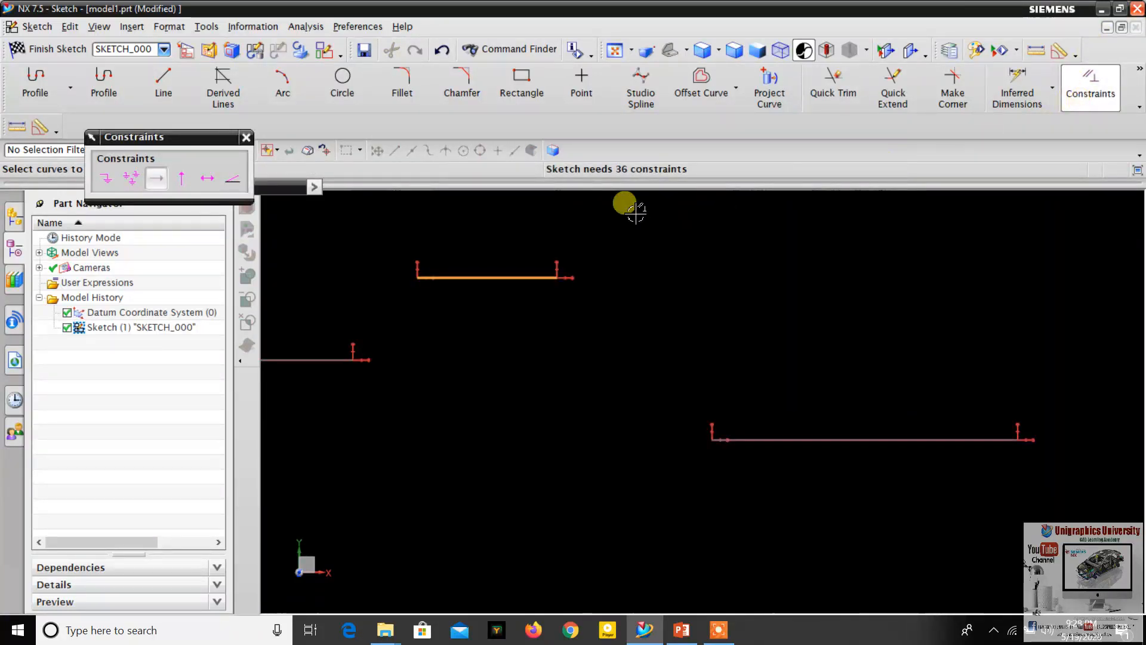
pyautogui.click(809, 440)
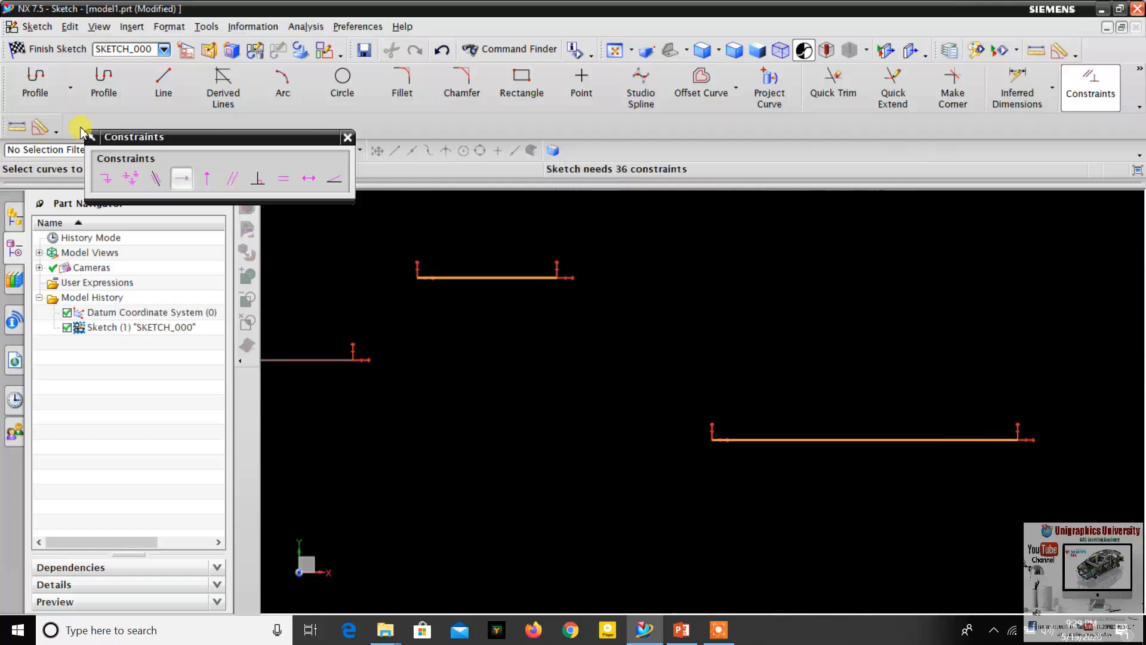
pyautogui.click(154, 179)
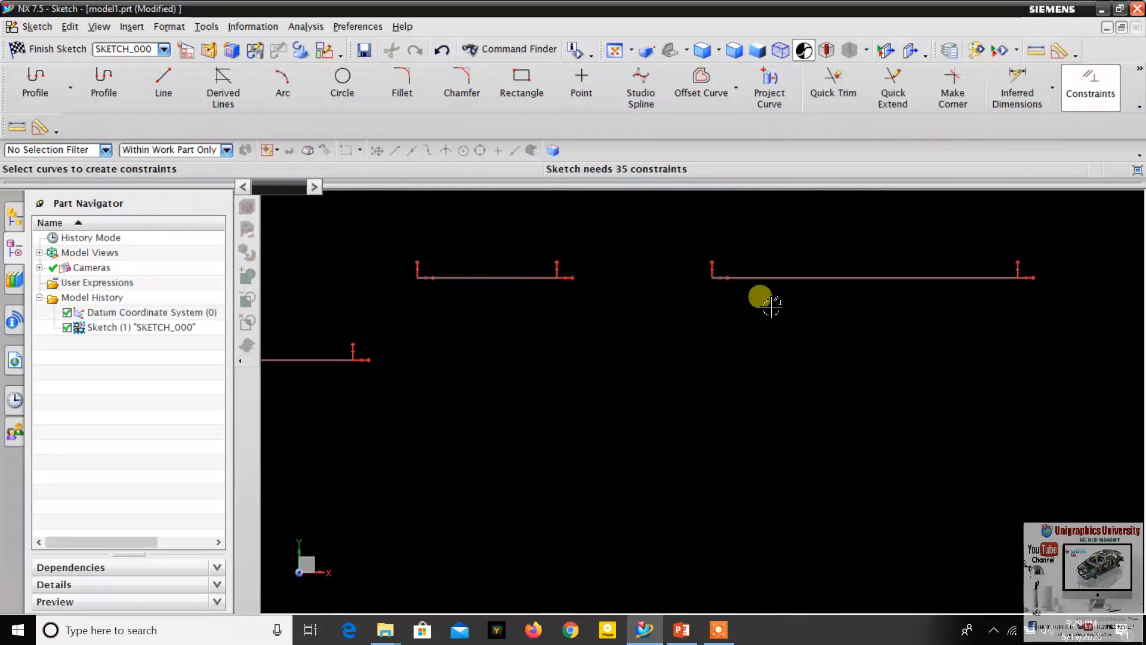
pyautogui.scroll(1, 600, 307)
pyautogui.scroll(-2, 487, 279)
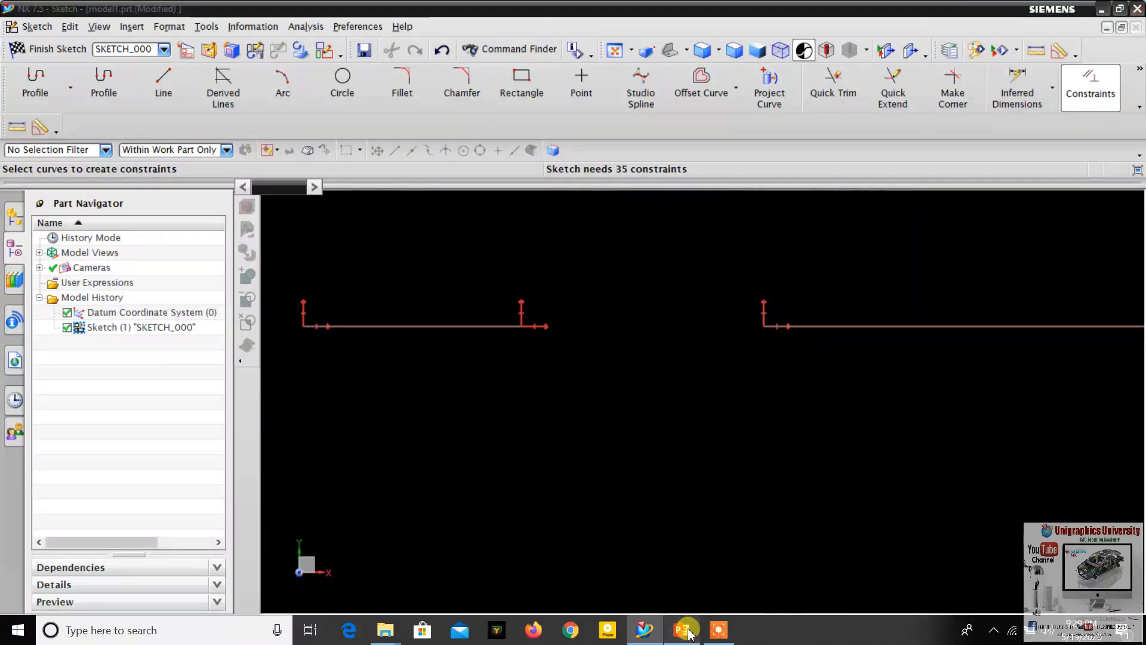
# - Check the next constraint on the PowerPoint slide and, back in NX, draw a large circle below the shorter collinear line
pyautogui.click(681, 630)
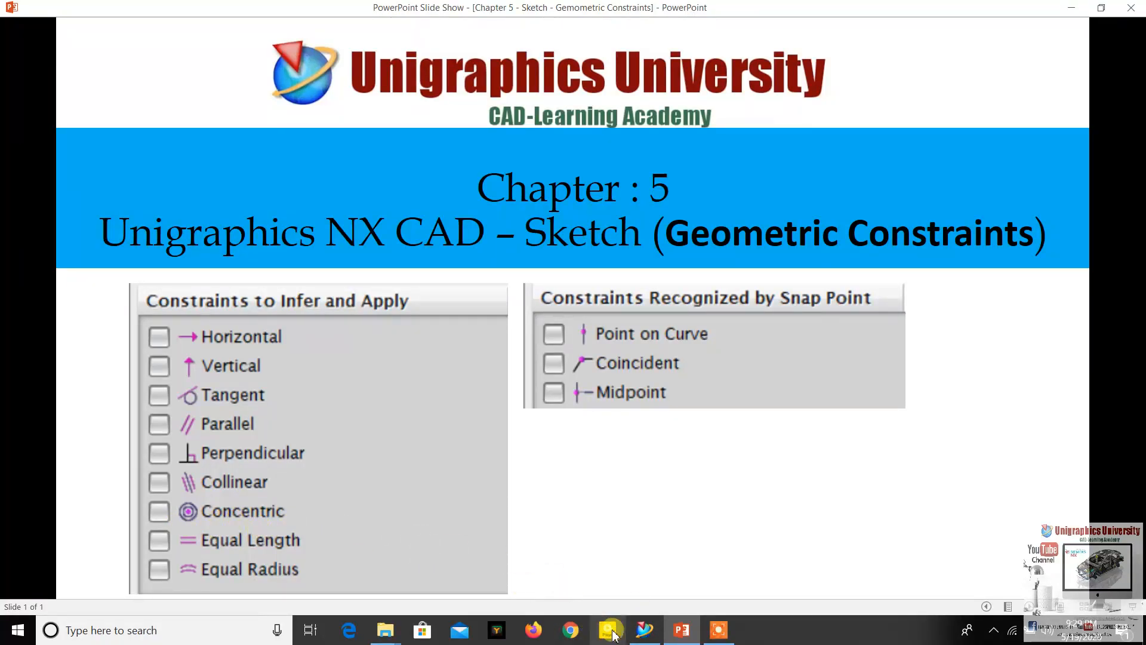
pyautogui.click(642, 631)
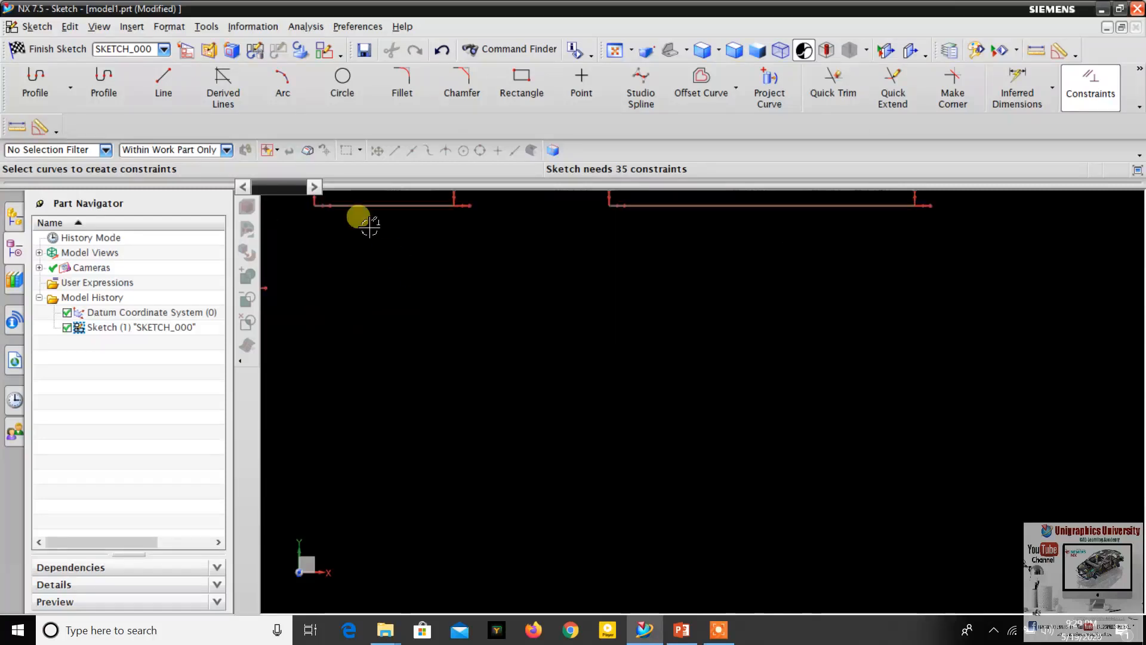
pyautogui.click(342, 90)
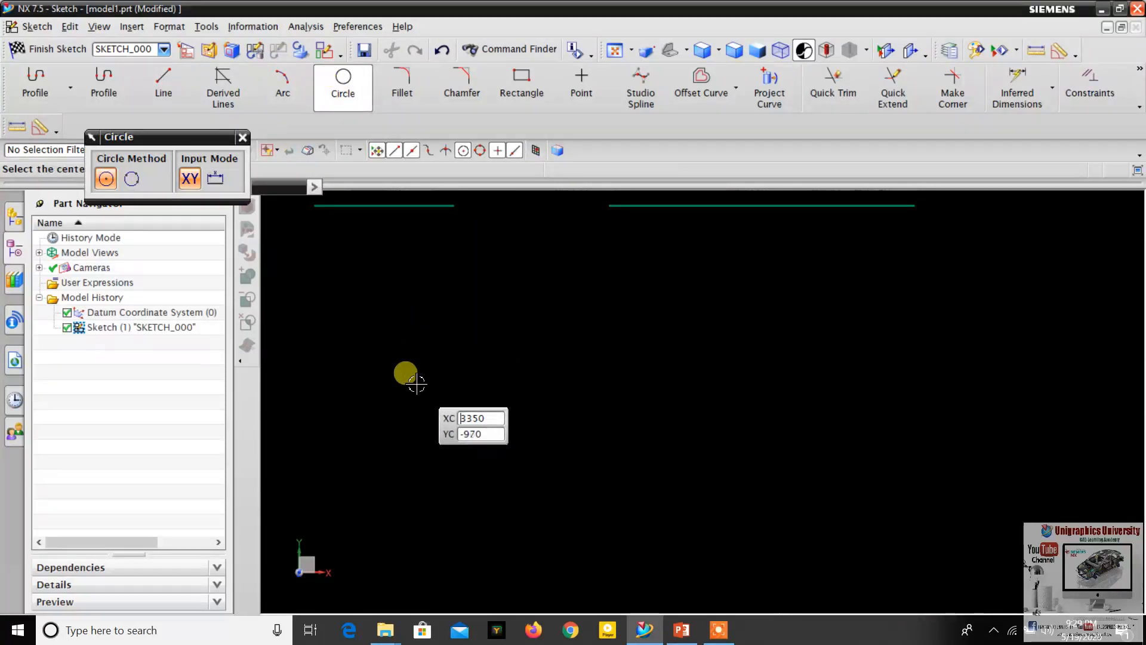
pyautogui.click(413, 373)
pyautogui.click(504, 440)
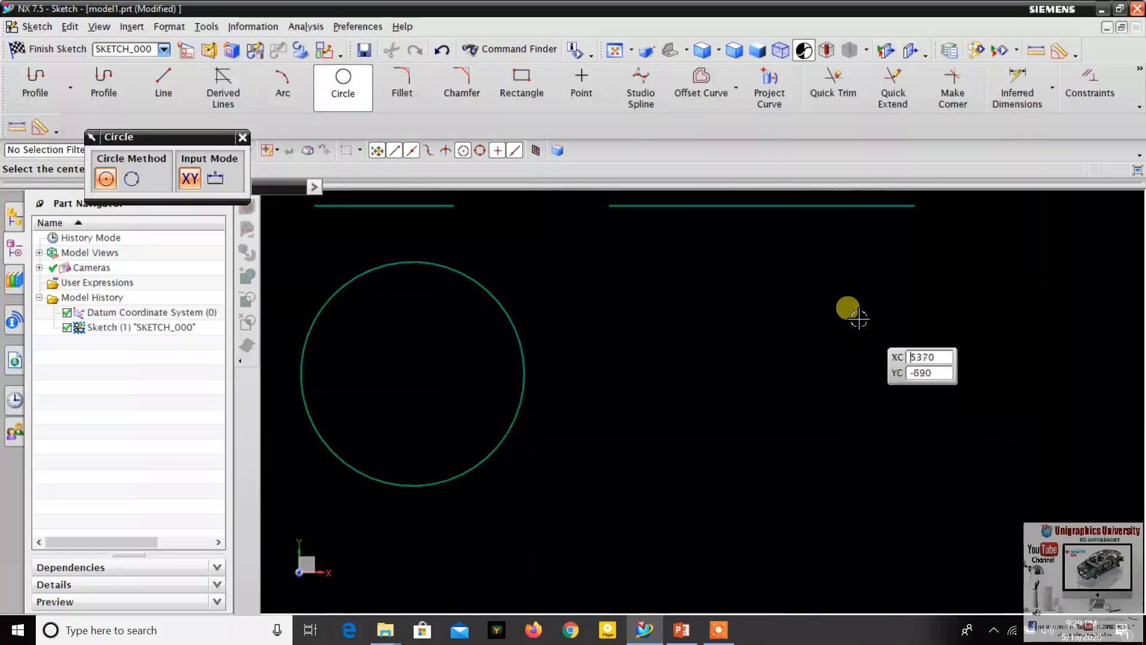
# - Draw a smaller circle to the right of the large one, just below the longer collinear line, and finish the Circle command
pyautogui.click(836, 303)
pyautogui.click(876, 368)
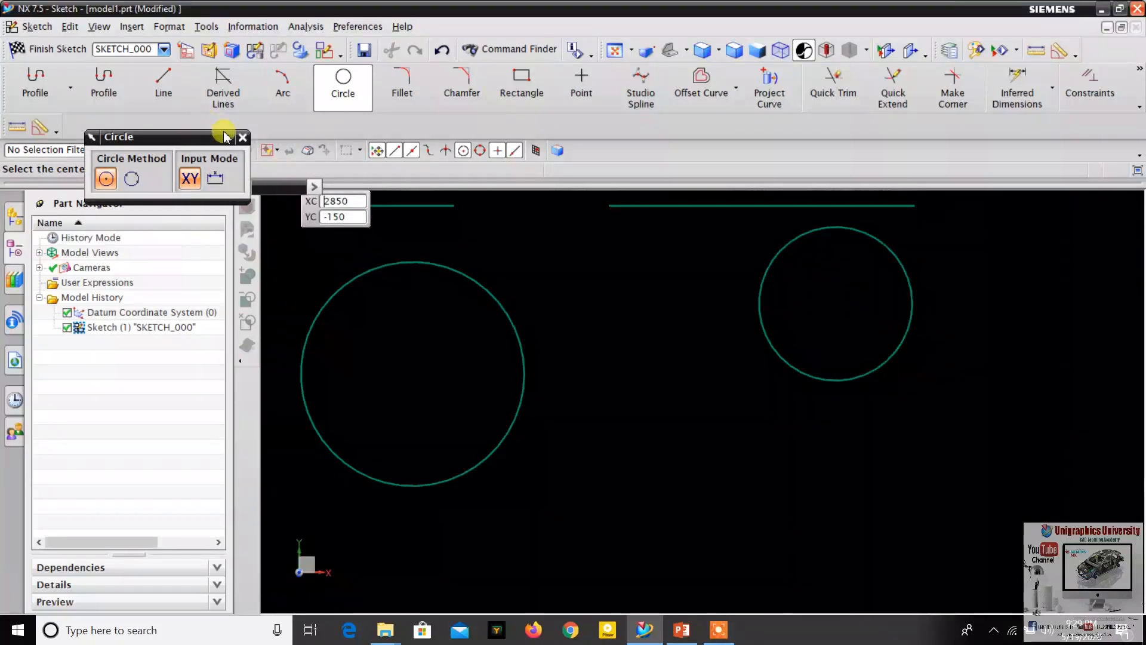
pyautogui.click(242, 136)
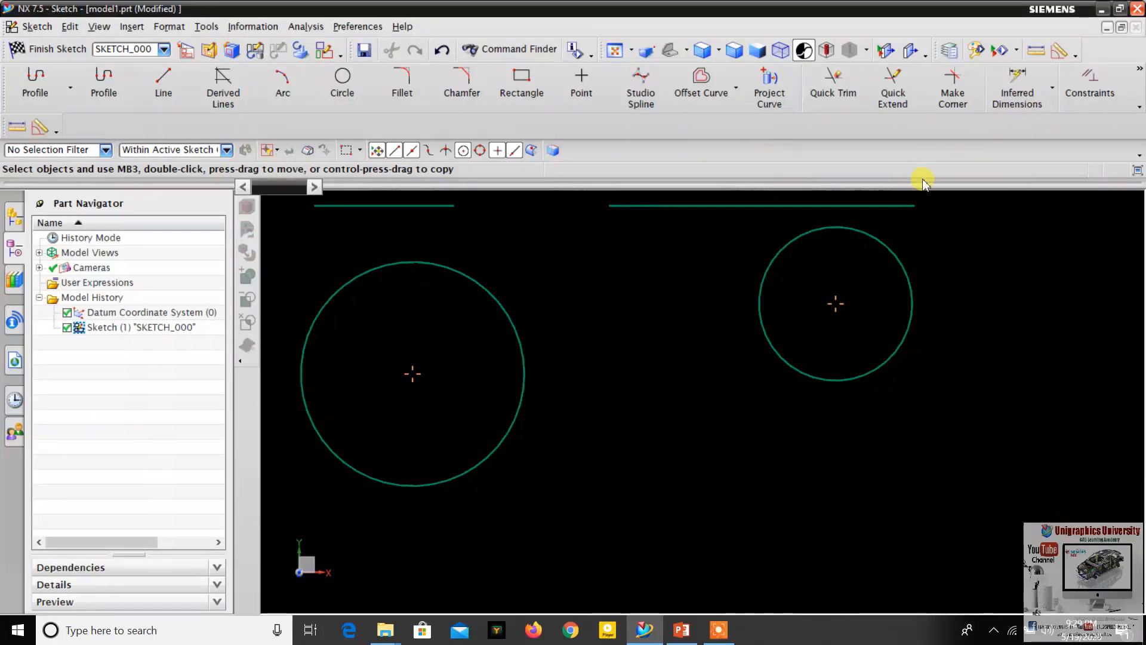
# - Apply a Concentric constraint between the large circle and the smaller circle, and inspect their shared center
pyautogui.click(488, 286)
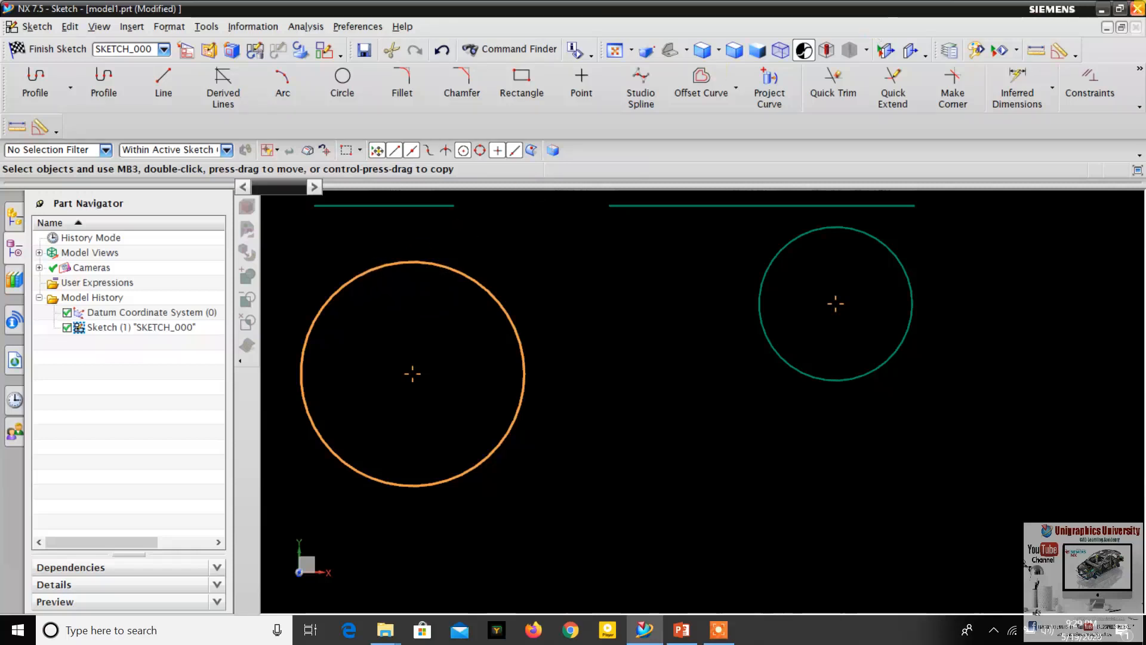
pyautogui.click(1091, 97)
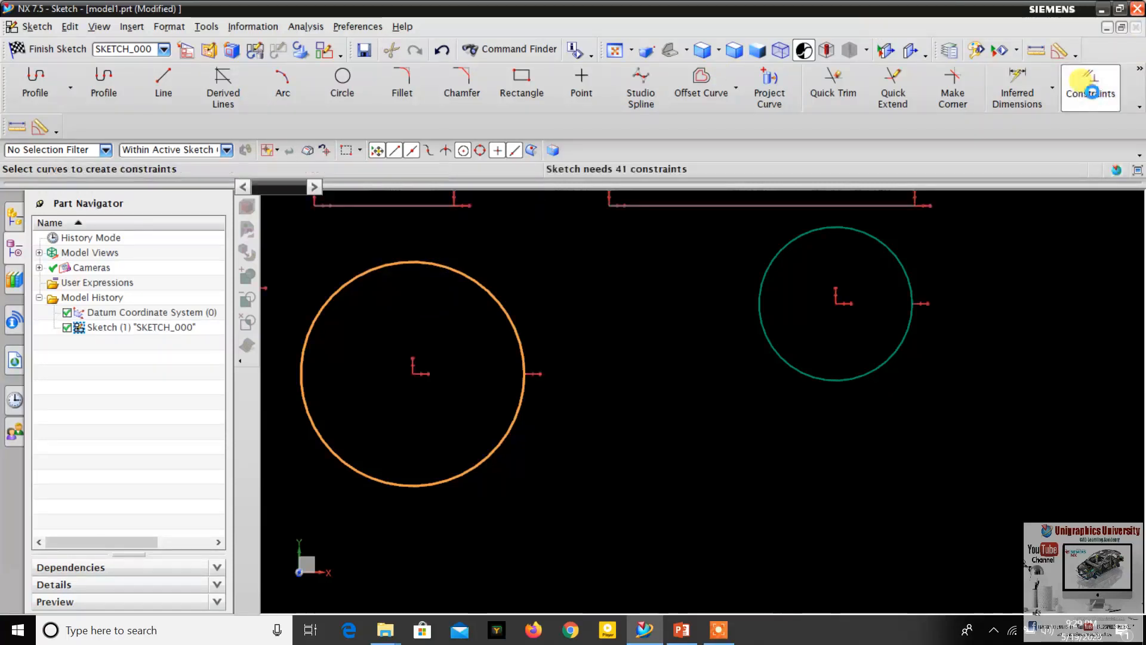
pyautogui.click(818, 235)
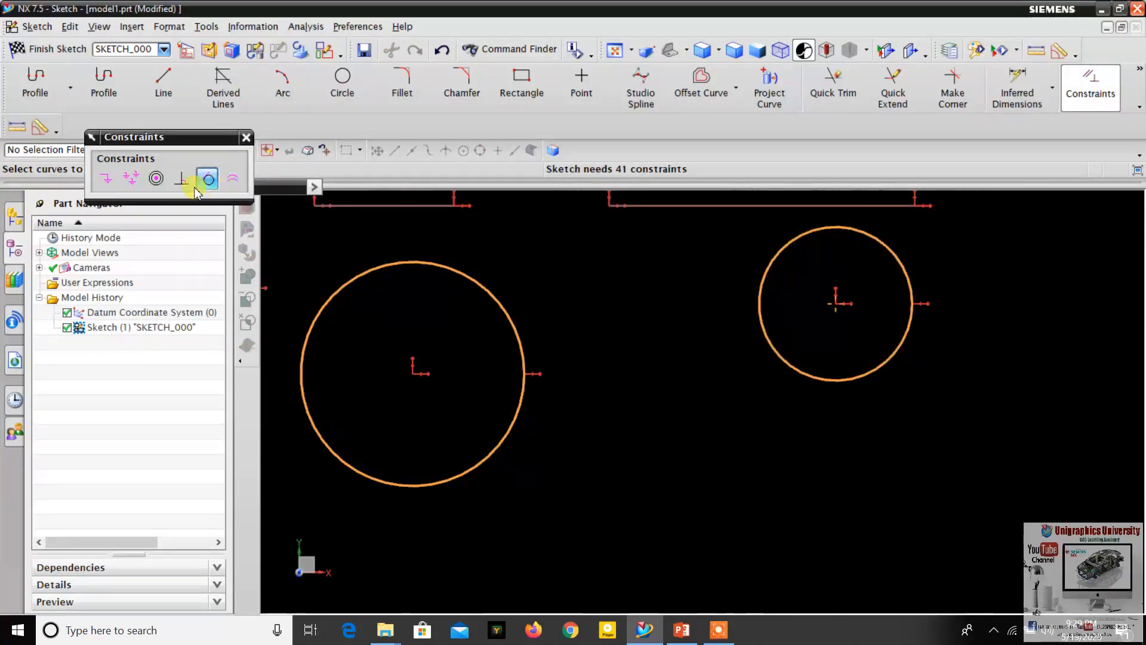
pyautogui.click(157, 187)
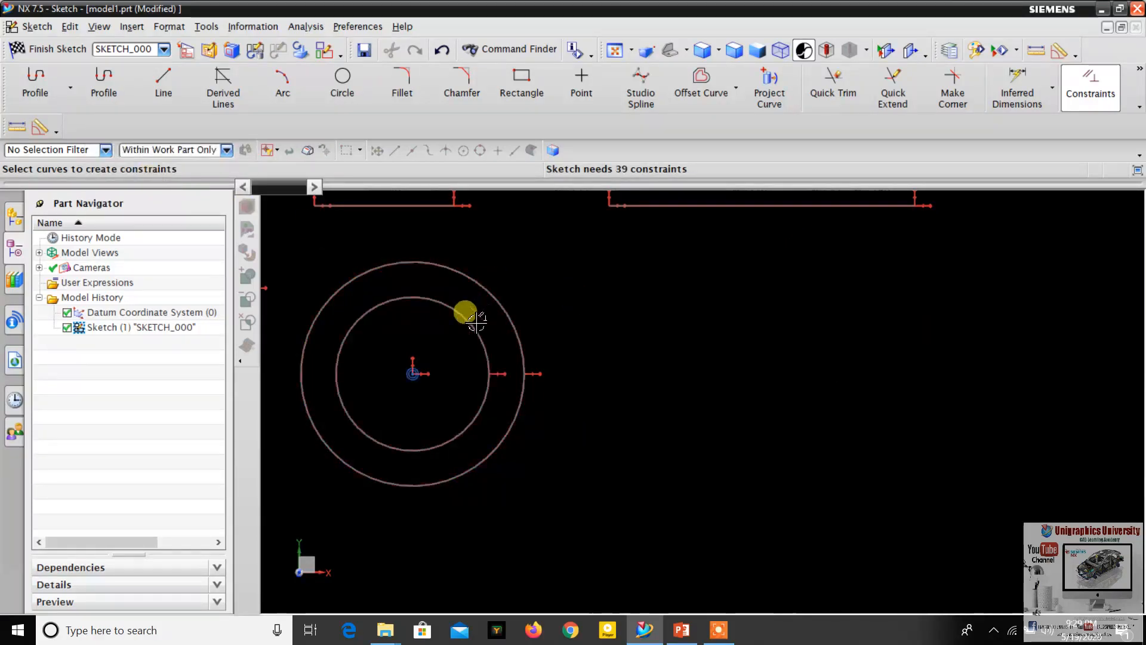
pyautogui.scroll(-2, 591, 399)
pyautogui.scroll(4, 471, 374)
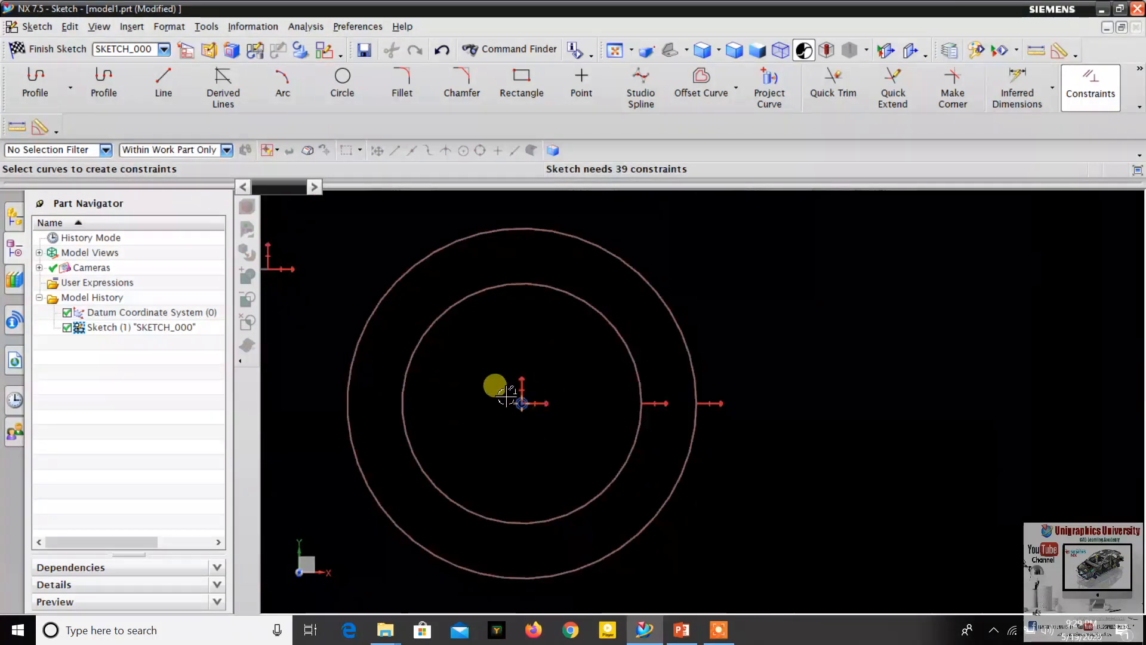
pyautogui.scroll(-2, 529, 386)
pyautogui.scroll(2, 555, 356)
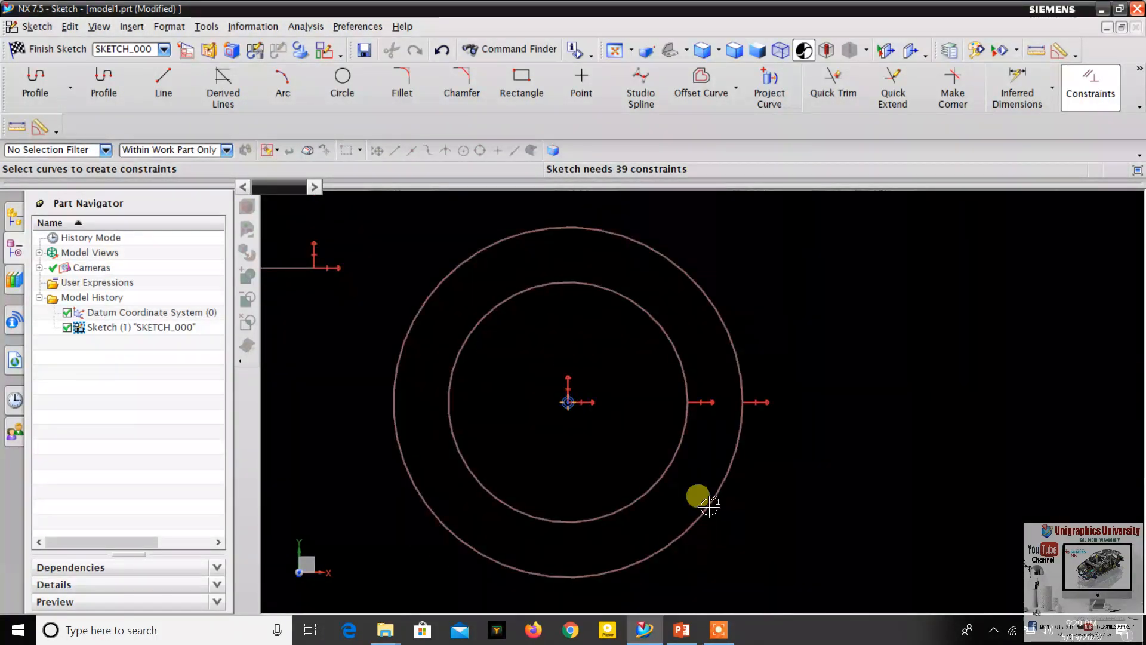
# - Check the next constraint on the PowerPoint slide and, back in NX, draw a horizontal line to the right of the concentric circles
pyautogui.click(680, 631)
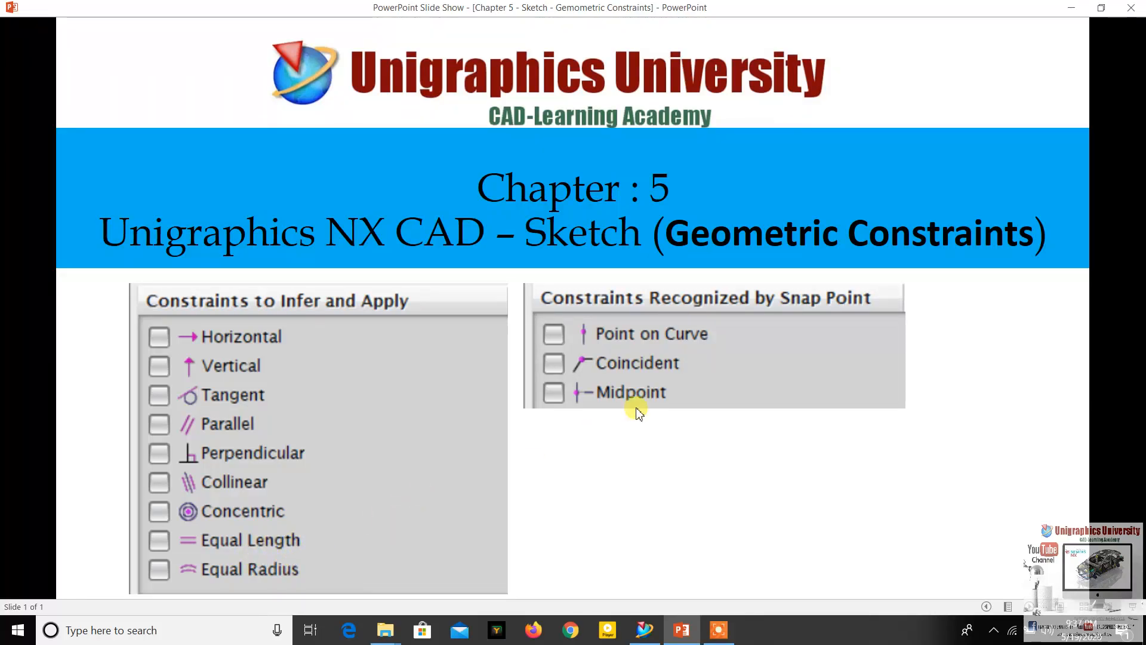
pyautogui.click(643, 632)
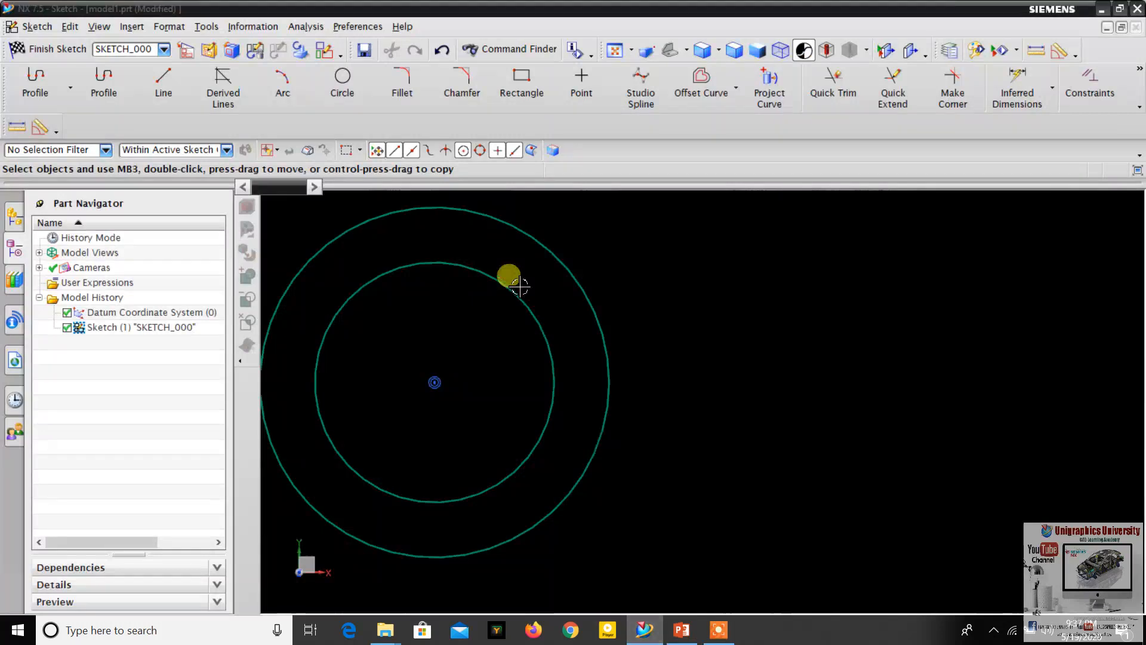
pyautogui.click(164, 95)
pyautogui.click(700, 321)
pyautogui.click(1077, 322)
pyautogui.scroll(-3, 660, 262)
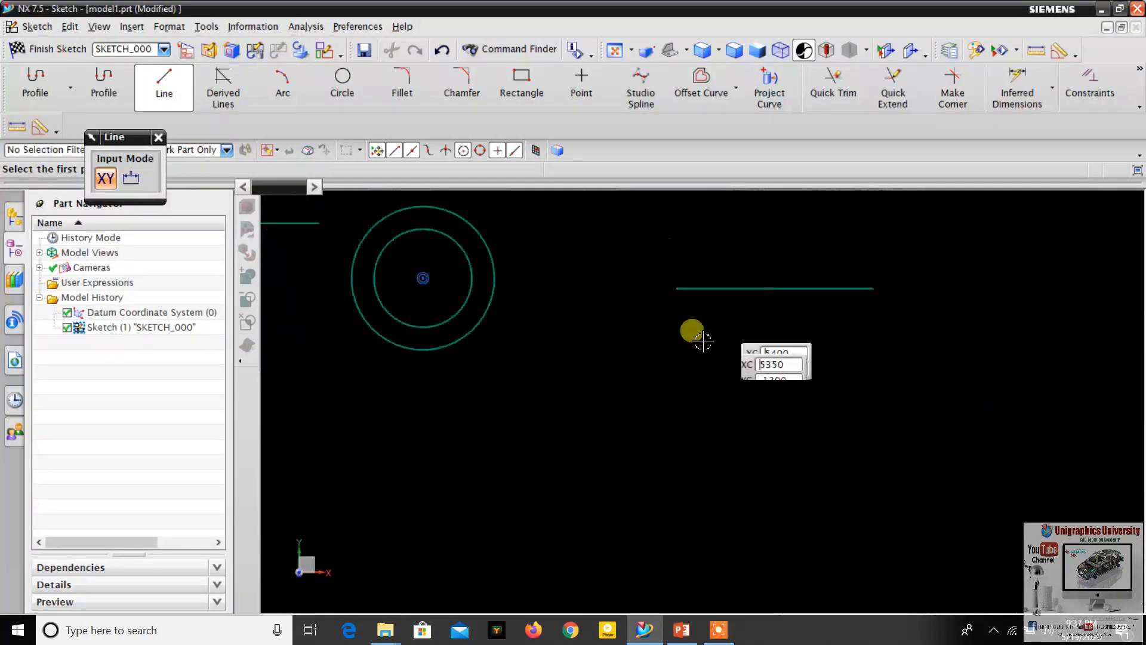
# - Draw a second, shorter horizontal line below and to the left of the first one, and finish the Line command
pyautogui.click(598, 359)
pyautogui.click(753, 360)
pyautogui.scroll(2, 802, 273)
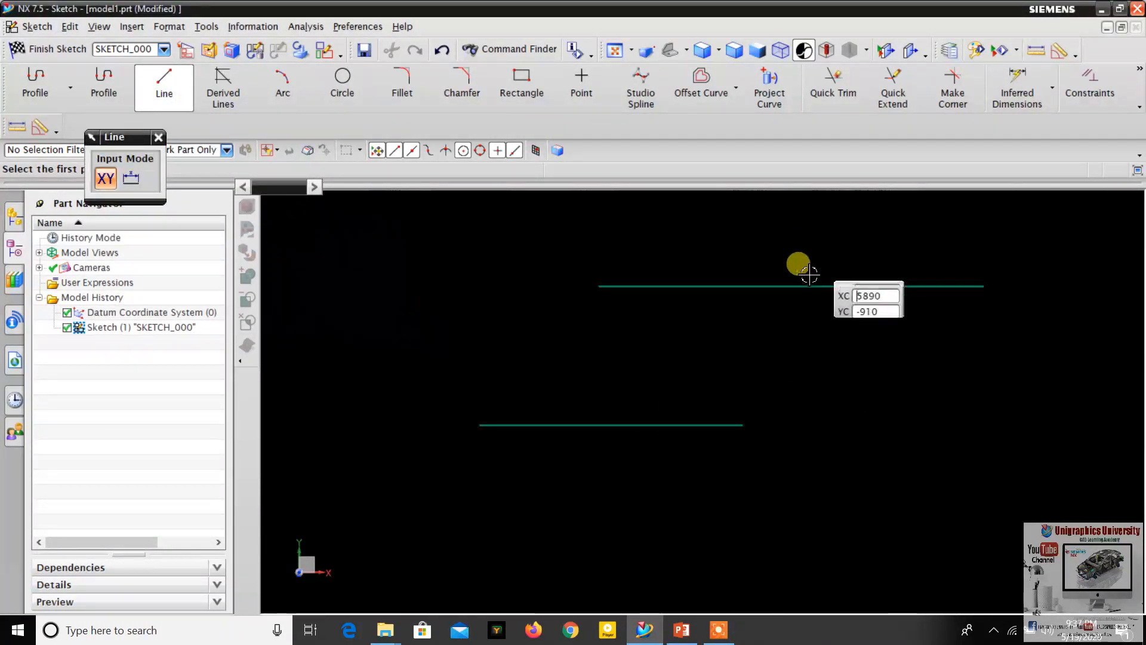
pyautogui.scroll(-2, 776, 281)
pyautogui.scroll(2, 705, 290)
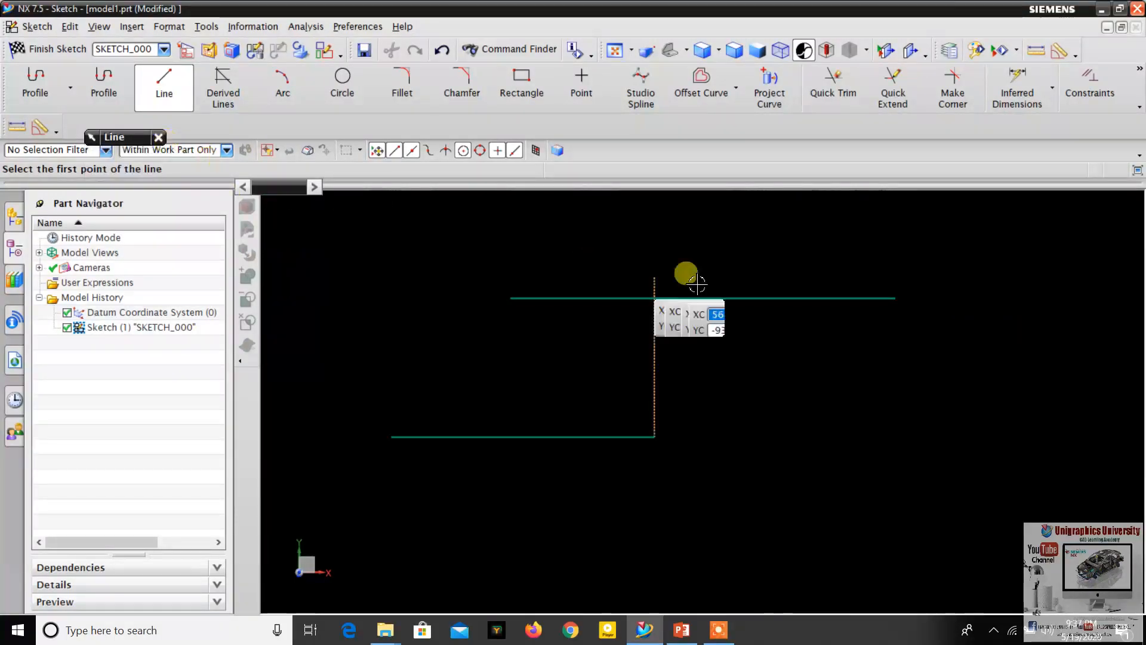
pyautogui.click(158, 137)
# - Apply an Equal Length constraint between the upper and lower horizontal lines, and inspect both lines
pyautogui.click(690, 297)
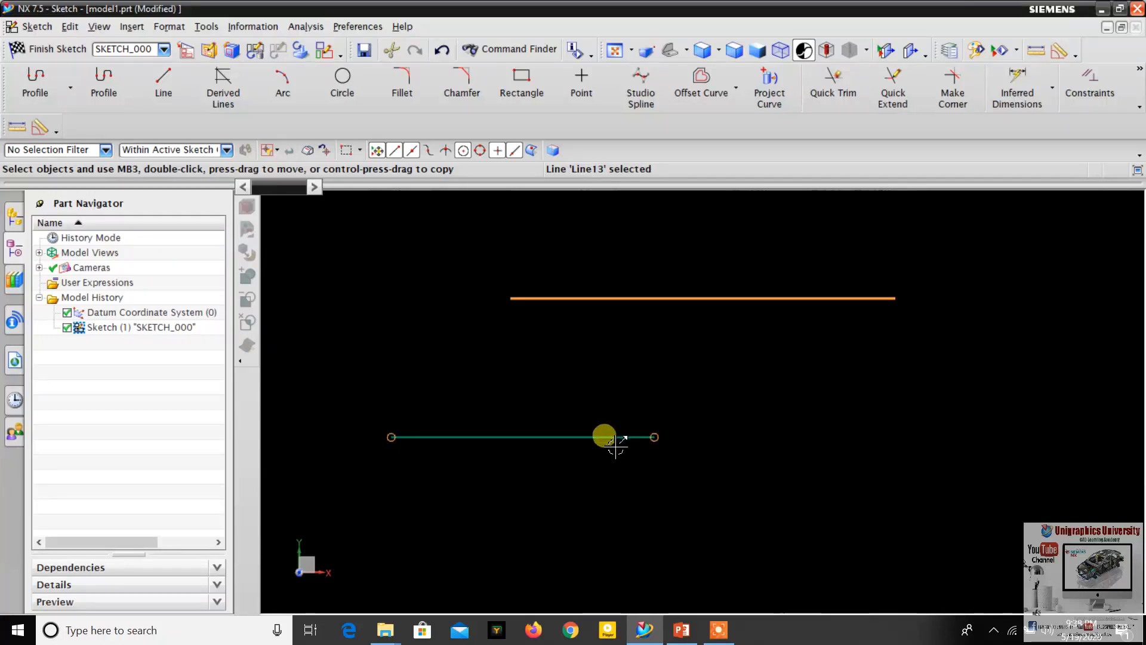
pyautogui.click(1088, 84)
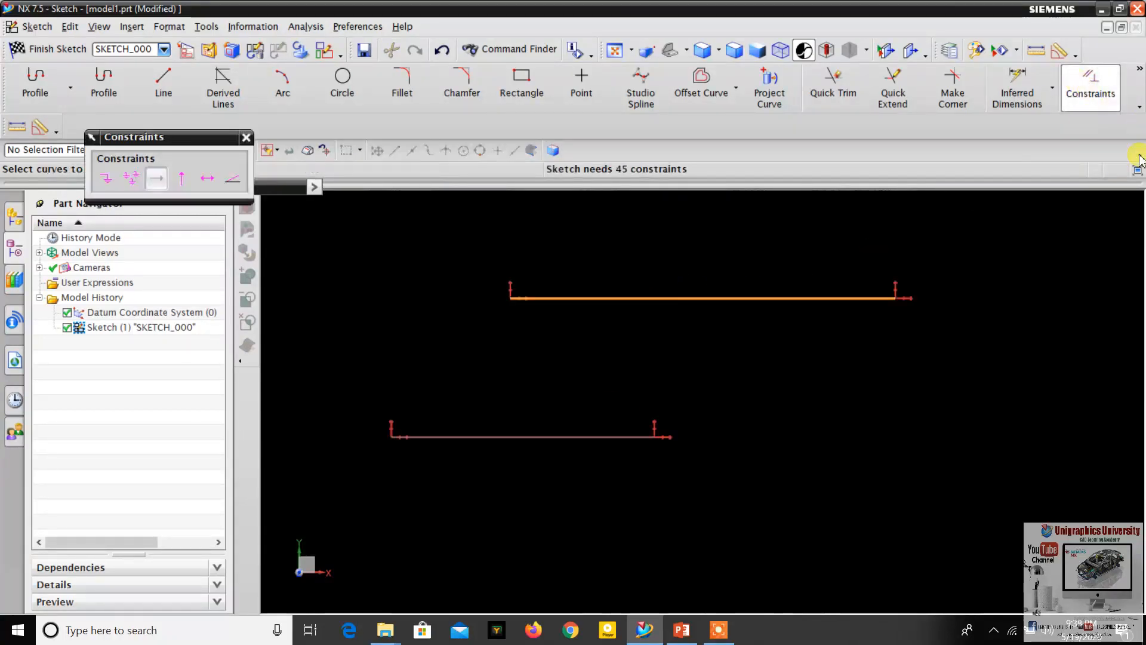
pyautogui.click(589, 438)
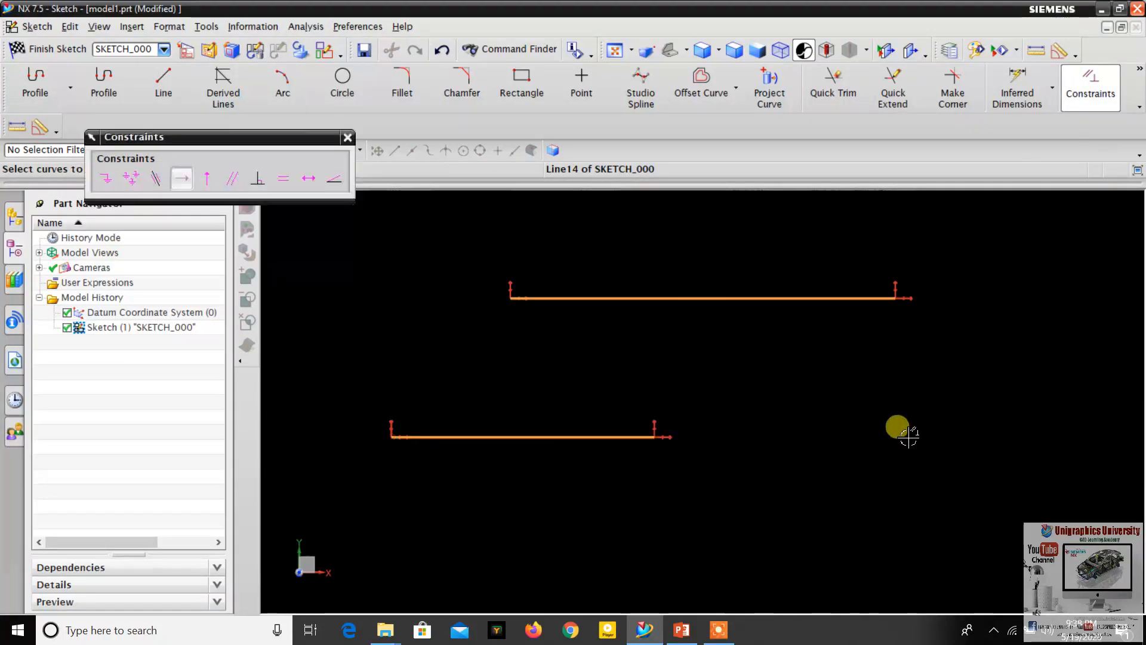
pyautogui.click(282, 178)
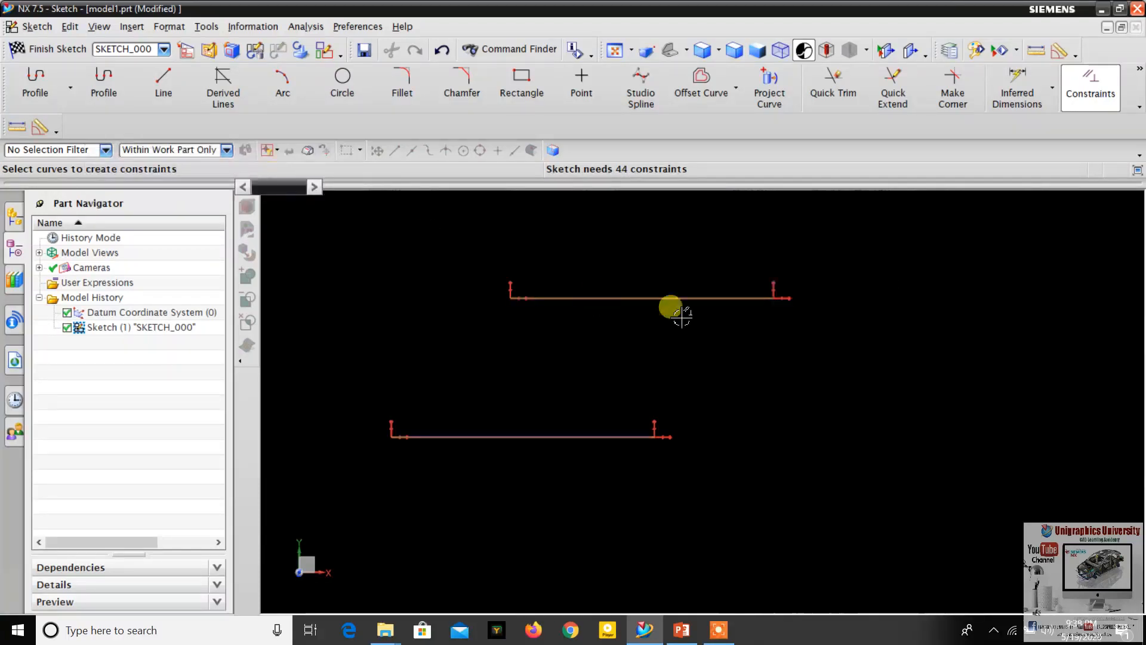
pyautogui.scroll(-1, 600, 303)
pyautogui.scroll(2, 718, 297)
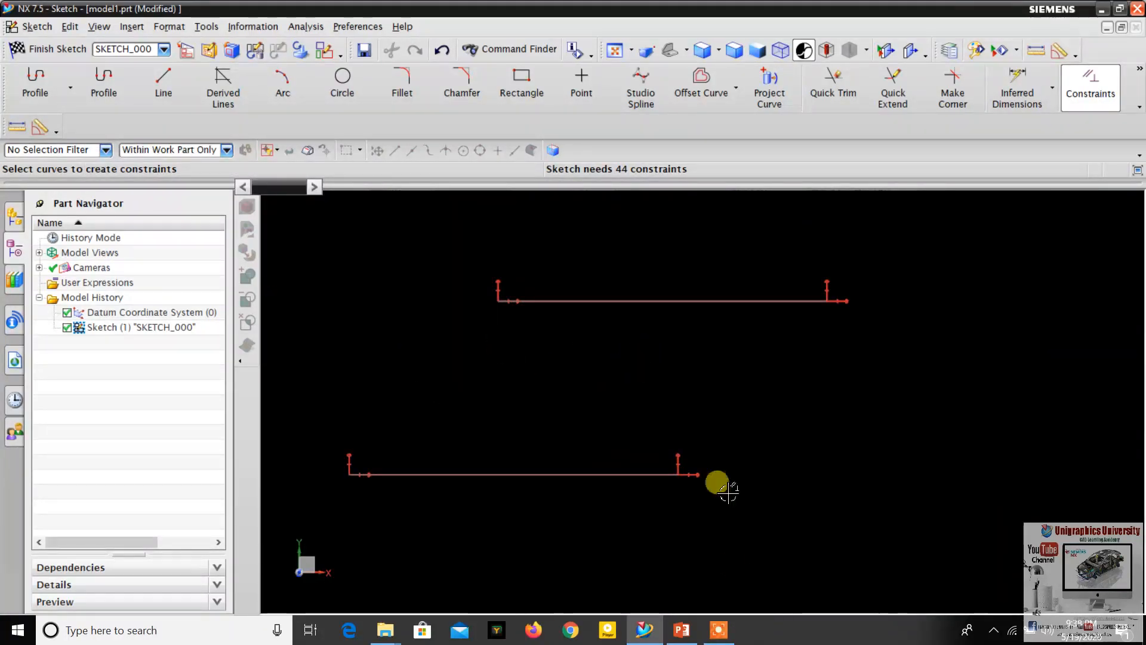
# - Check the next constraint on the PowerPoint slide and, back in NX, draw a large circle to the right of the equal-length lines
pyautogui.click(681, 630)
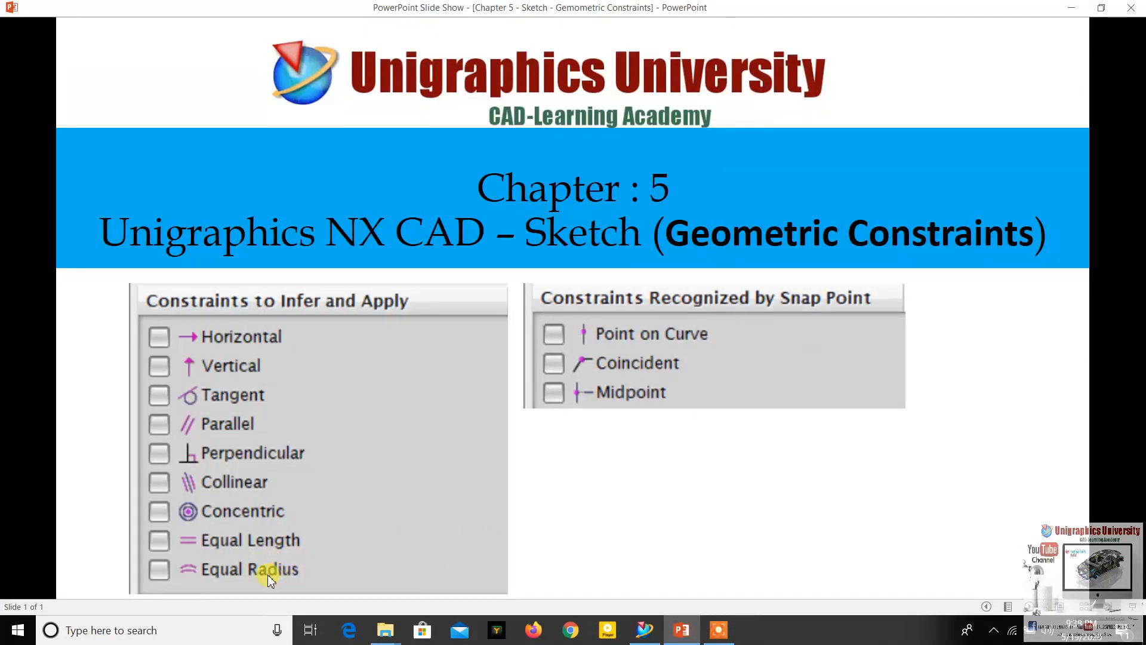
pyautogui.click(673, 633)
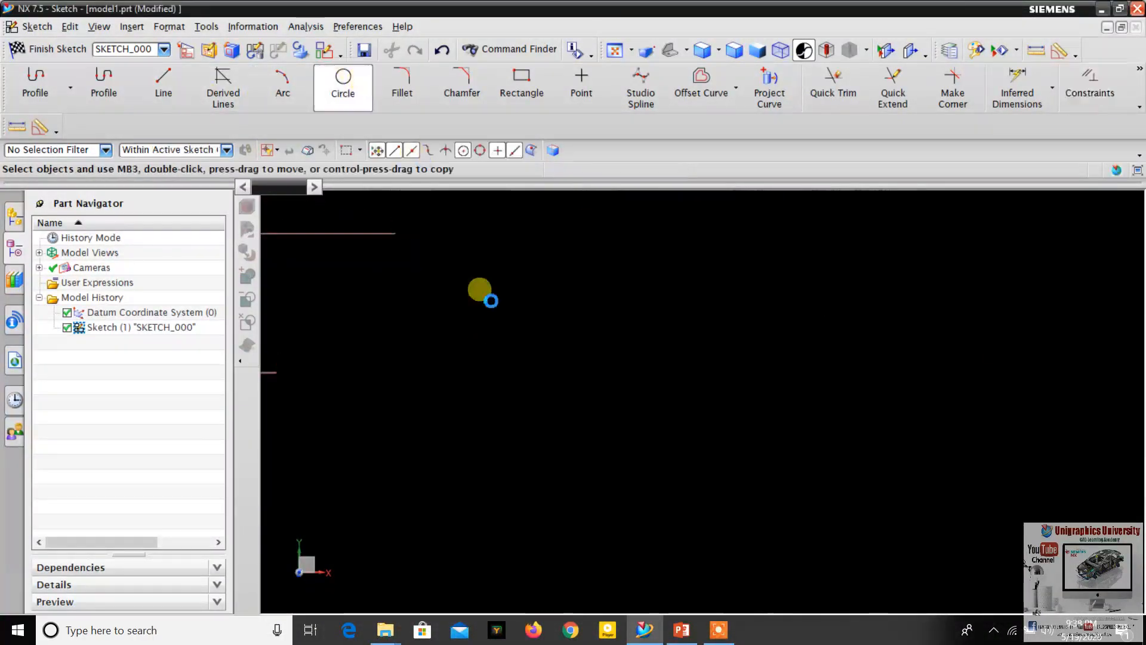
pyautogui.click(539, 298)
pyautogui.click(610, 366)
pyautogui.scroll(-4, 638, 399)
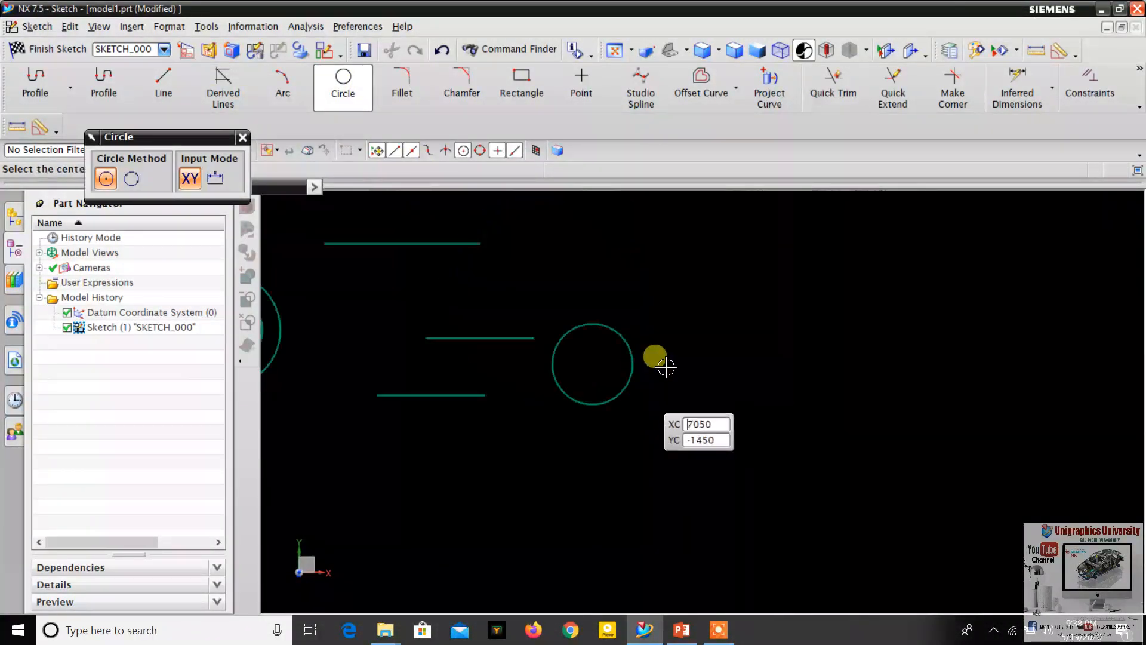
# - Draw a smaller circle to the right of the new large circle and finish the Circle command
pyautogui.scroll(4, 693, 358)
pyautogui.click(677, 329)
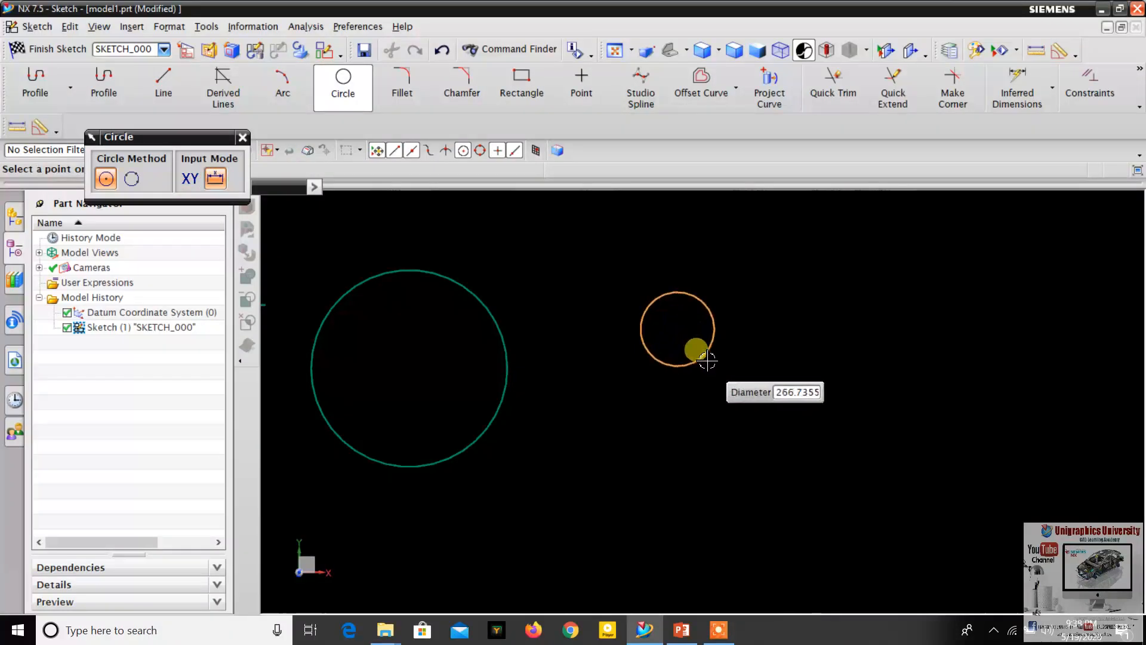
pyautogui.click(714, 365)
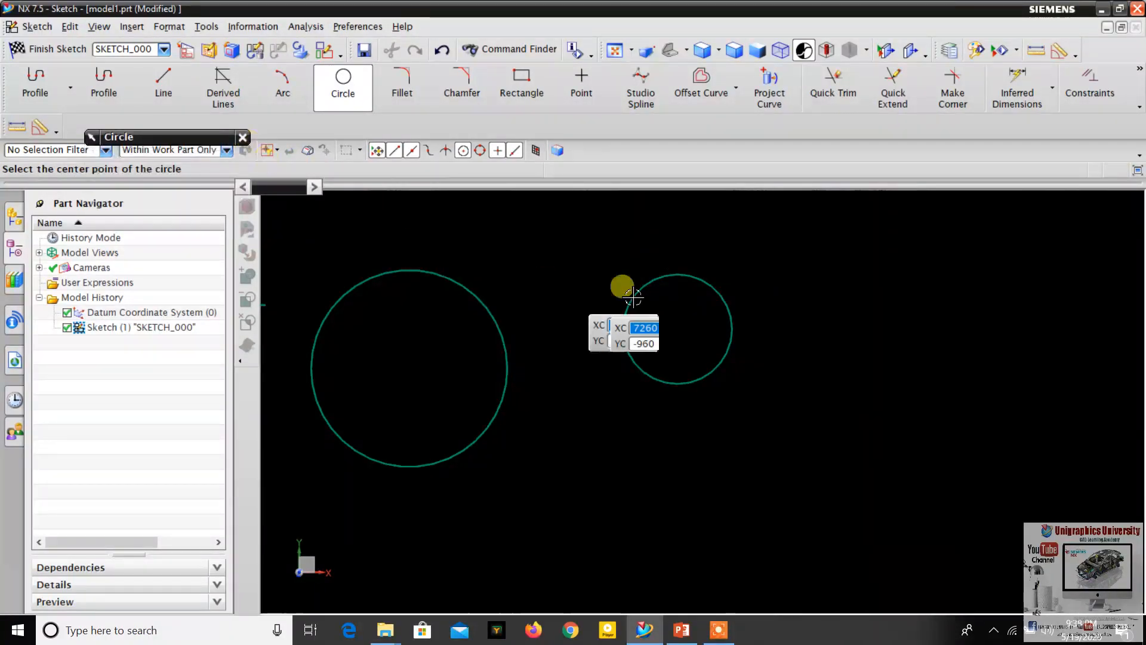
pyautogui.scroll(-4, 634, 297)
pyautogui.scroll(4, 513, 302)
pyautogui.scroll(-2, 591, 302)
pyautogui.scroll(2, 671, 299)
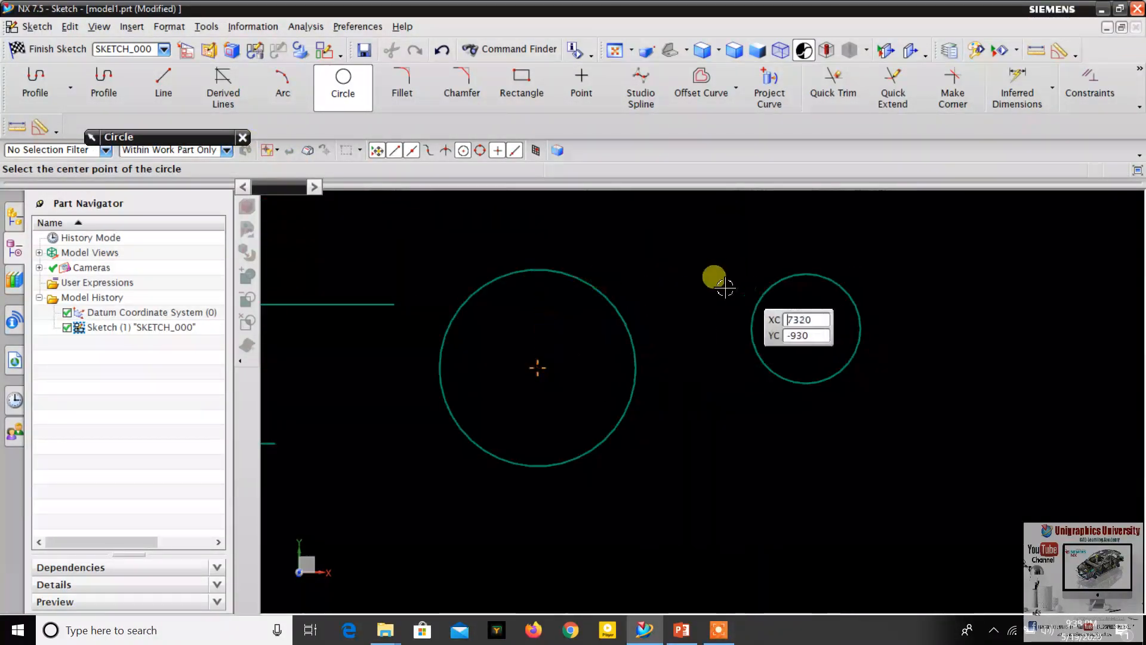
pyautogui.moveTo(207, 143)
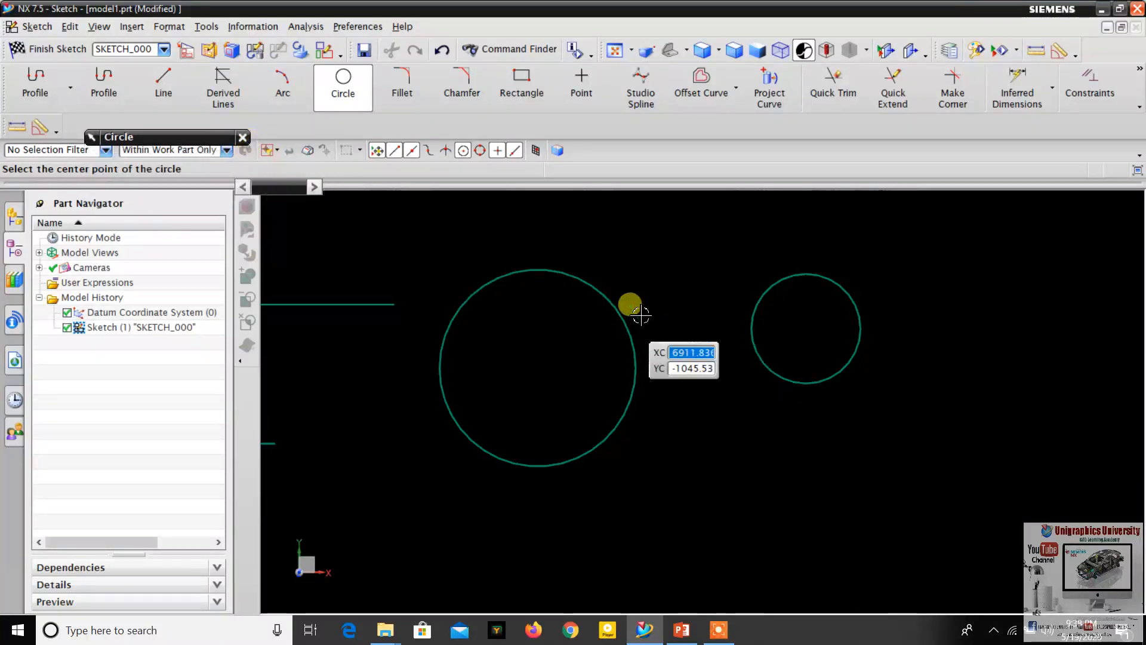
pyautogui.scroll(-1, 633, 308)
pyautogui.click(243, 138)
pyautogui.scroll(-2, 592, 299)
pyautogui.scroll(2, 642, 313)
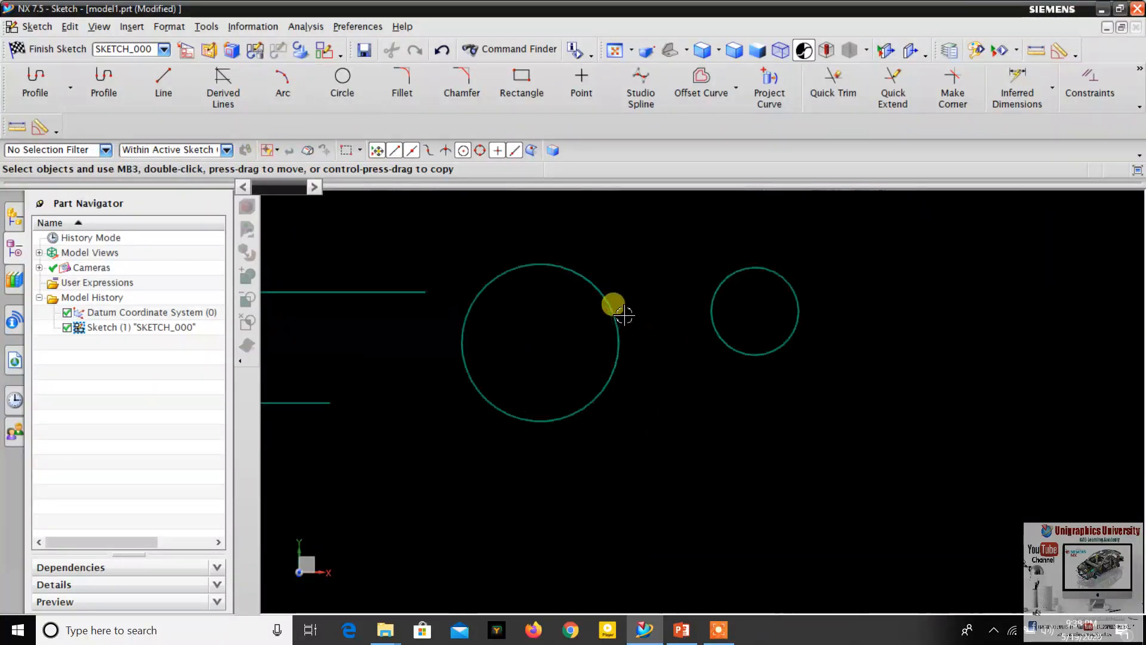
# - Apply an Equal Radius constraint between the large circle and the smaller circle beside it, and inspect both circles
pyautogui.scroll(-2, 567, 270)
pyautogui.scroll(4, 546, 293)
pyautogui.scroll(-1, 635, 261)
pyautogui.scroll(2, 635, 261)
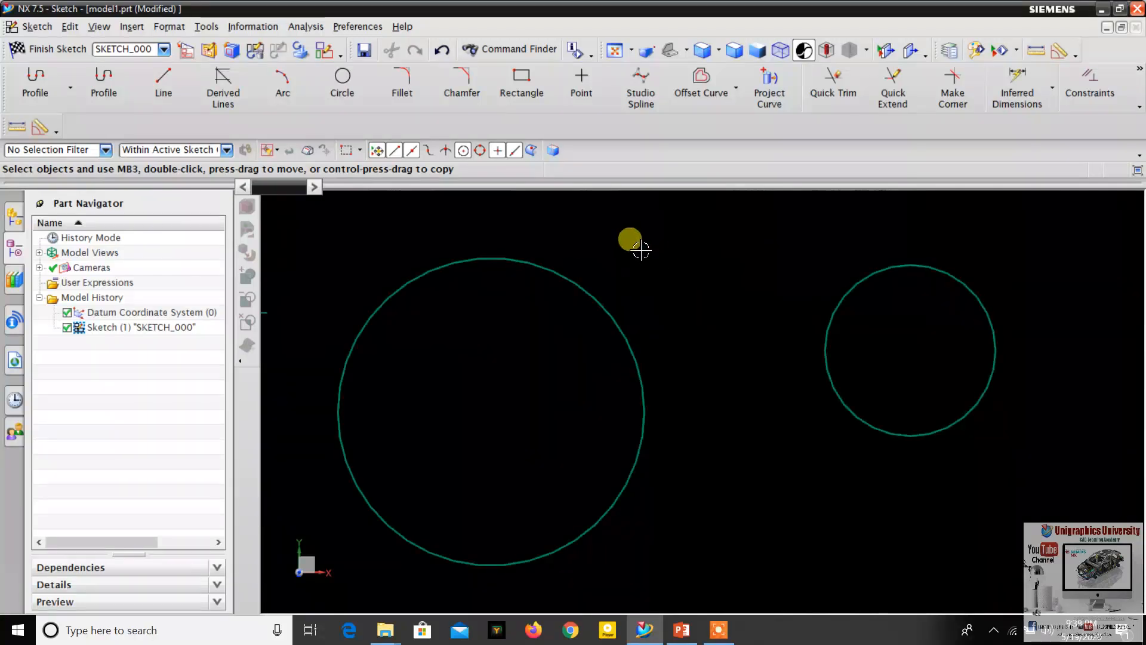
pyautogui.scroll(-2, 597, 270)
pyautogui.scroll(1, 597, 270)
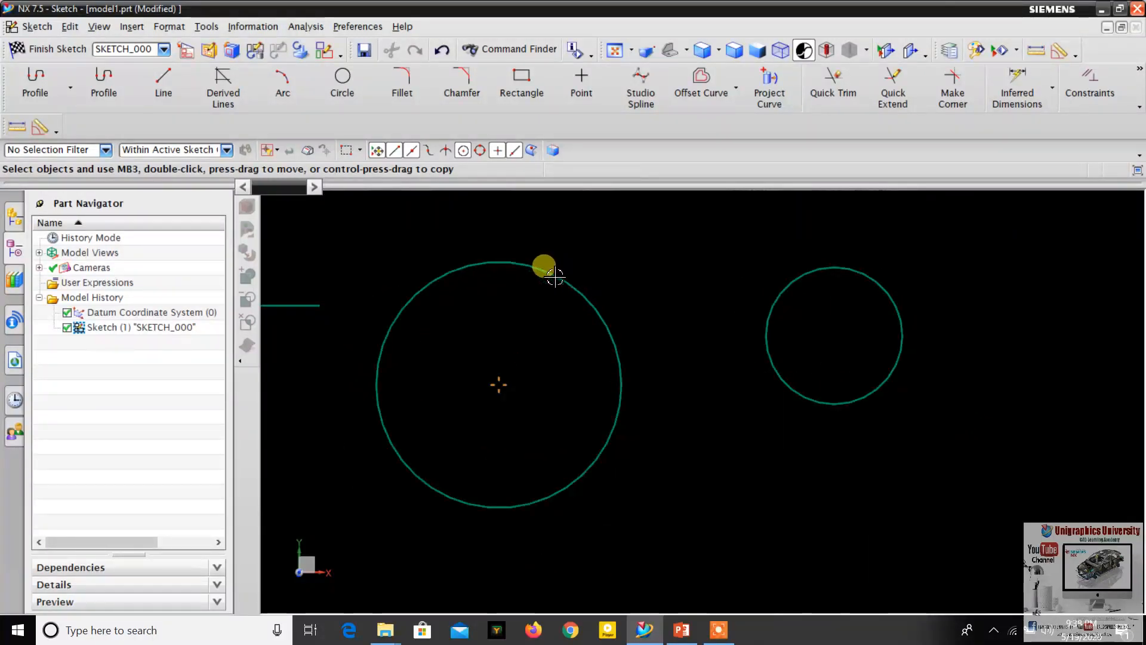
pyautogui.click(538, 268)
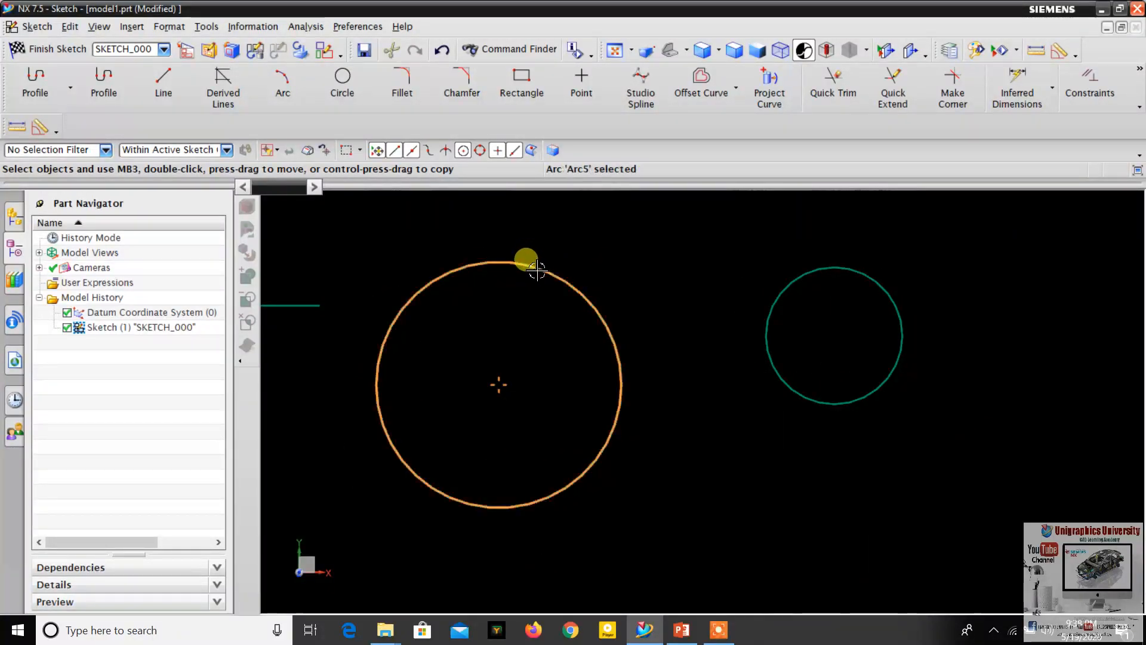
pyautogui.click(1088, 83)
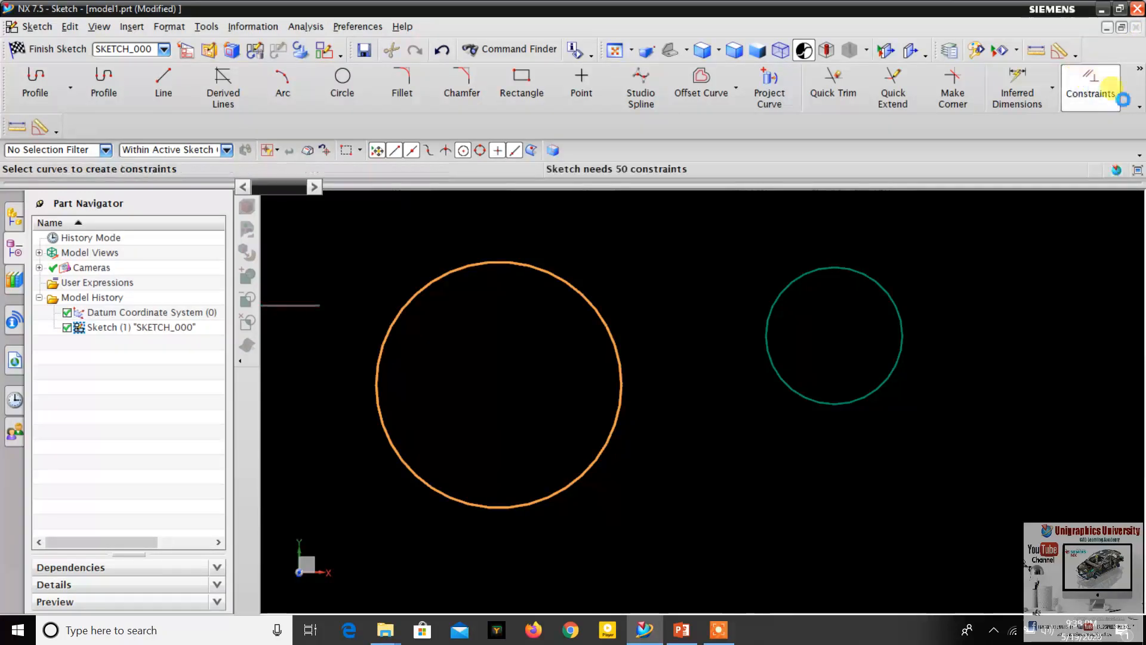
pyautogui.click(832, 267)
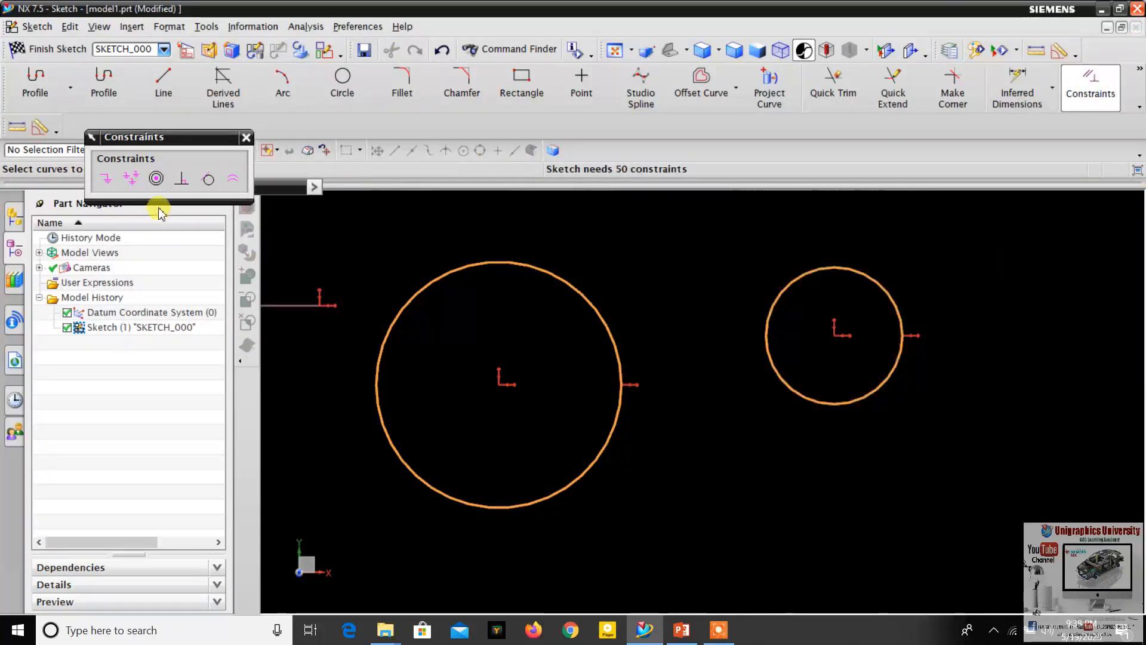
pyautogui.click(230, 185)
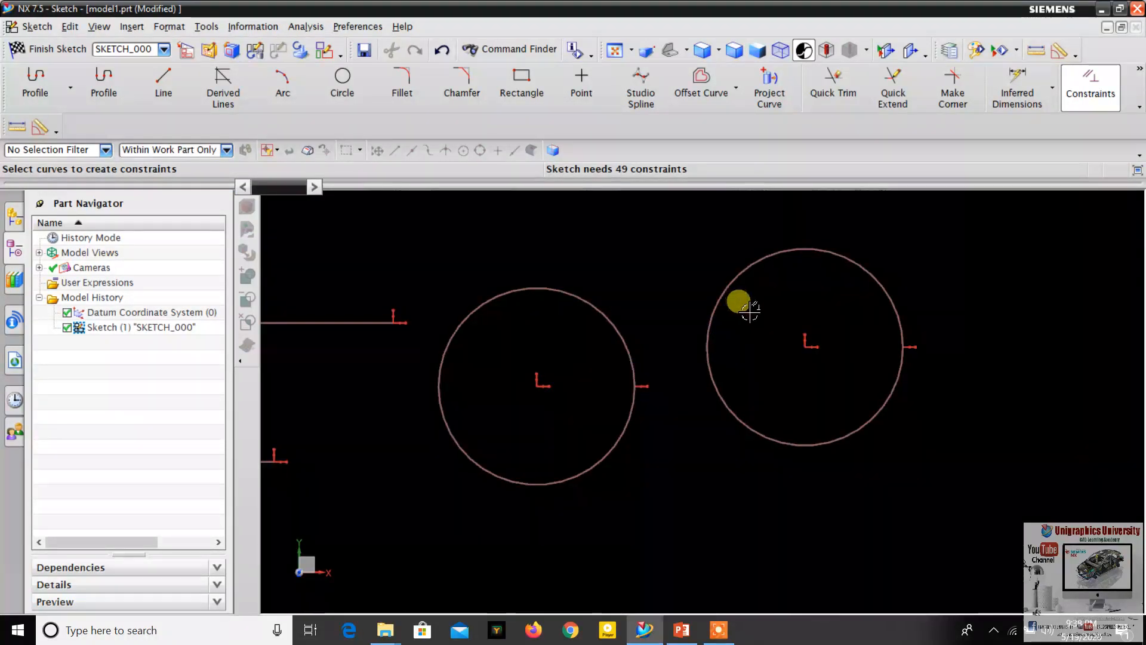
pyautogui.scroll(-4, 575, 304)
pyautogui.scroll(4, 573, 320)
pyautogui.scroll(-4, 691, 387)
pyautogui.scroll(4, 776, 298)
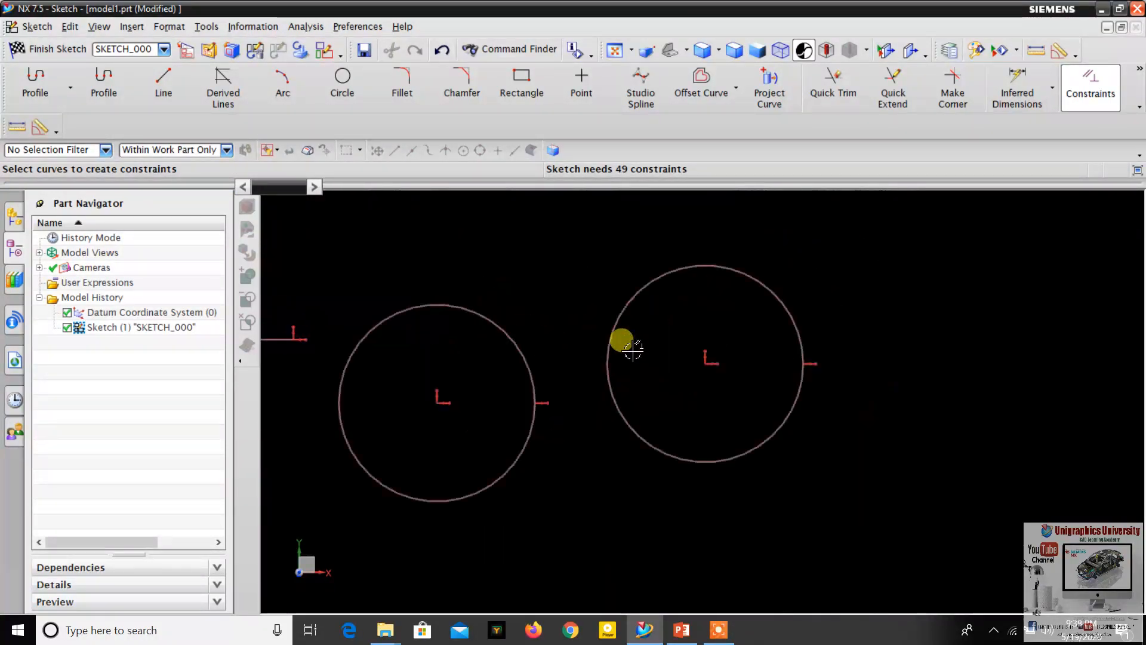
pyautogui.scroll(-5, 556, 356)
pyautogui.scroll(4, 491, 358)
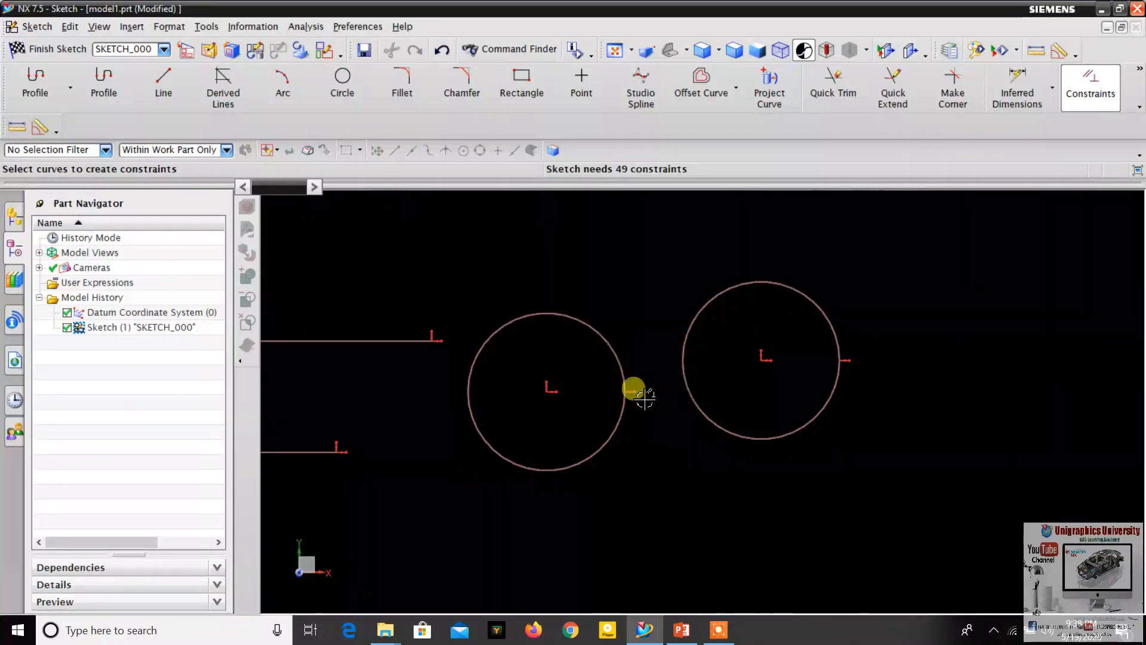
# - Check the next constraint on the PowerPoint slide and, back in NX, draw a rectangle to the right of the equal-radius circles
pyautogui.click(686, 633)
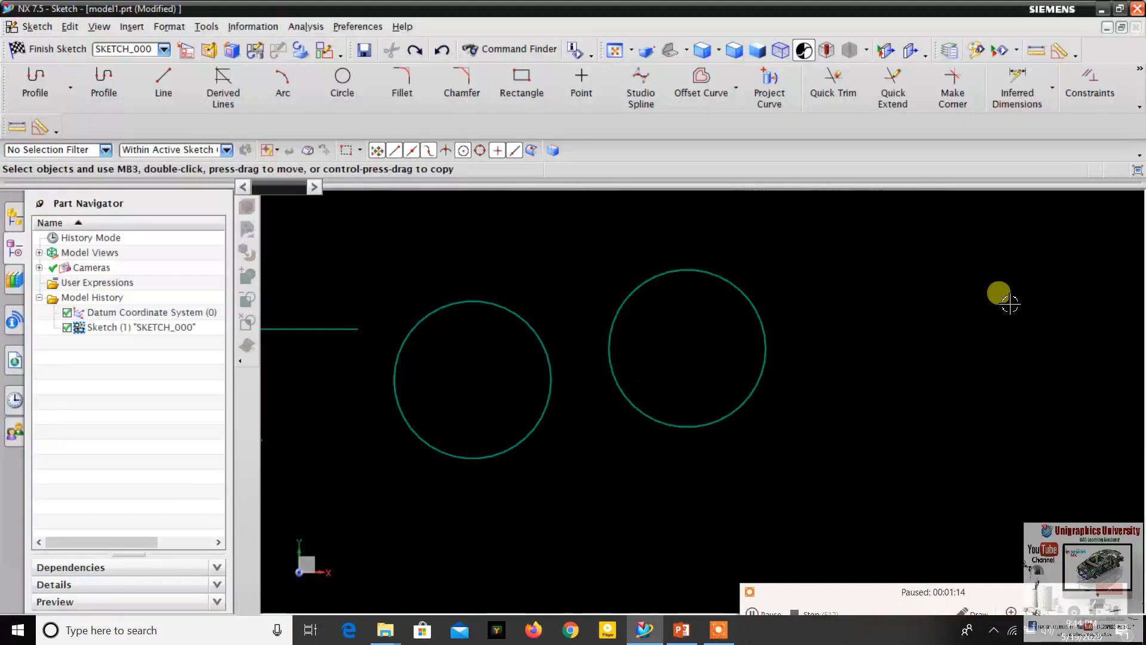
pyautogui.scroll(-2, 704, 276)
pyautogui.scroll(2, 889, 295)
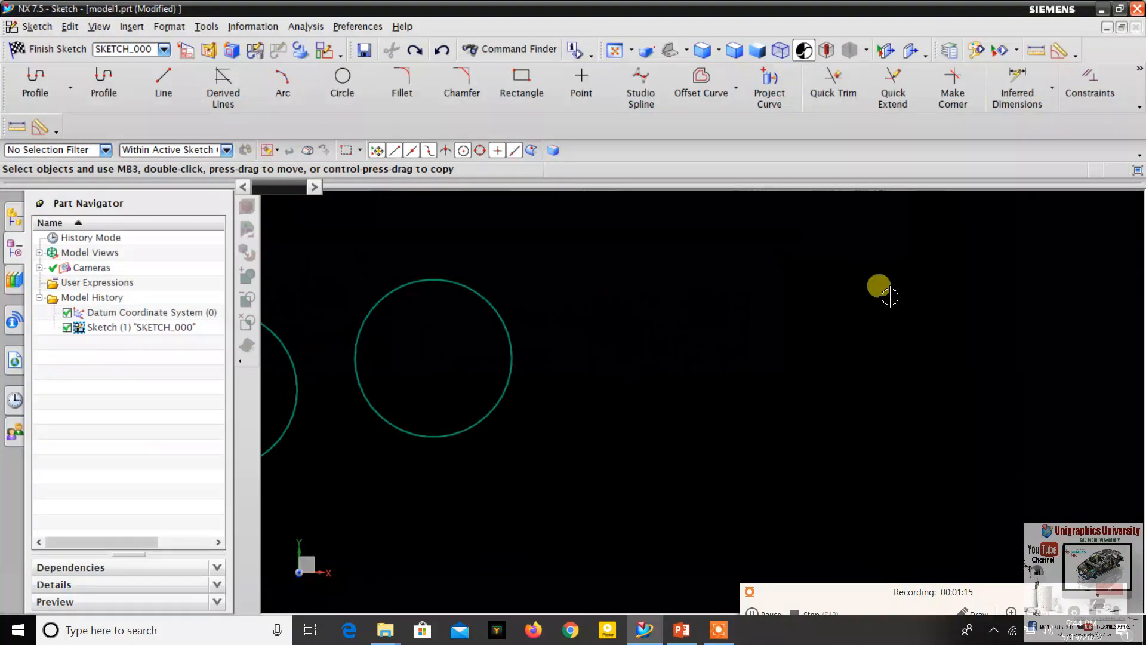
pyautogui.click(521, 84)
pyautogui.scroll(-2, 829, 283)
pyautogui.scroll(2, 828, 282)
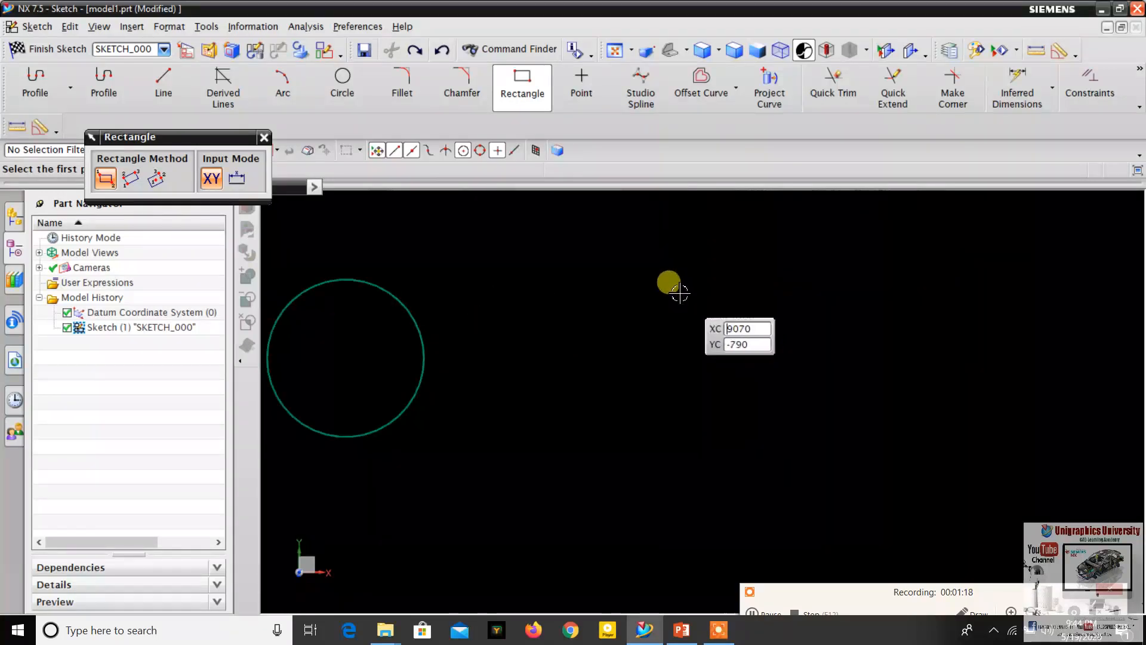
pyautogui.click(691, 263)
pyautogui.click(901, 381)
pyautogui.scroll(-3, 844, 225)
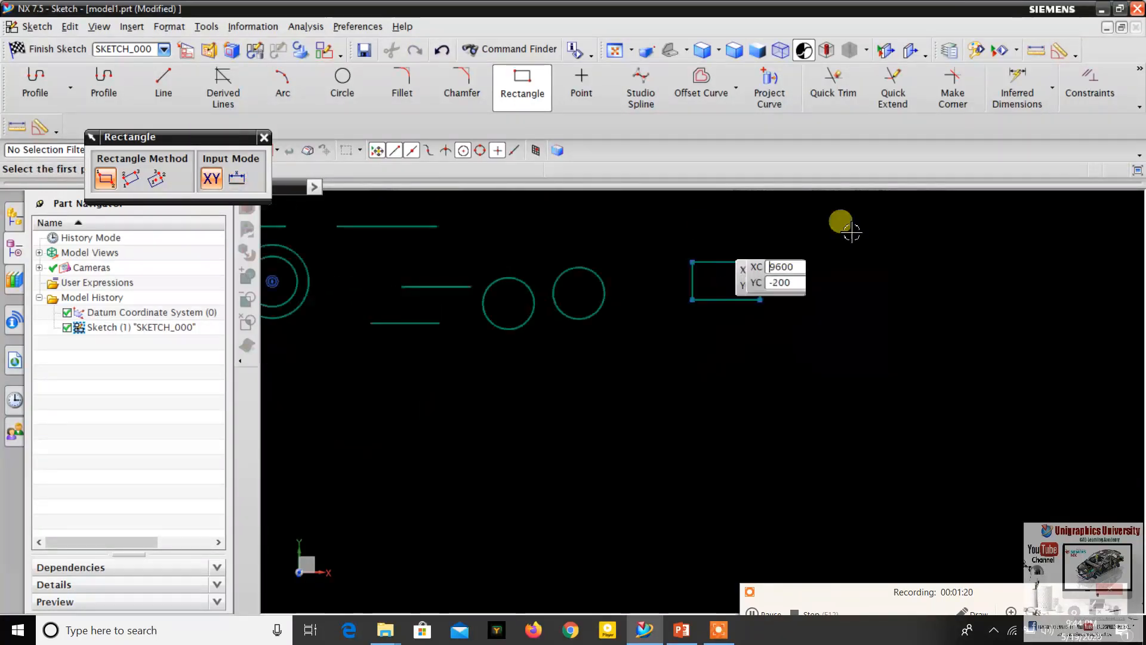
# - Draw a slanted line rising to the right below the rectangle, and finish the Line command
pyautogui.click(179, 96)
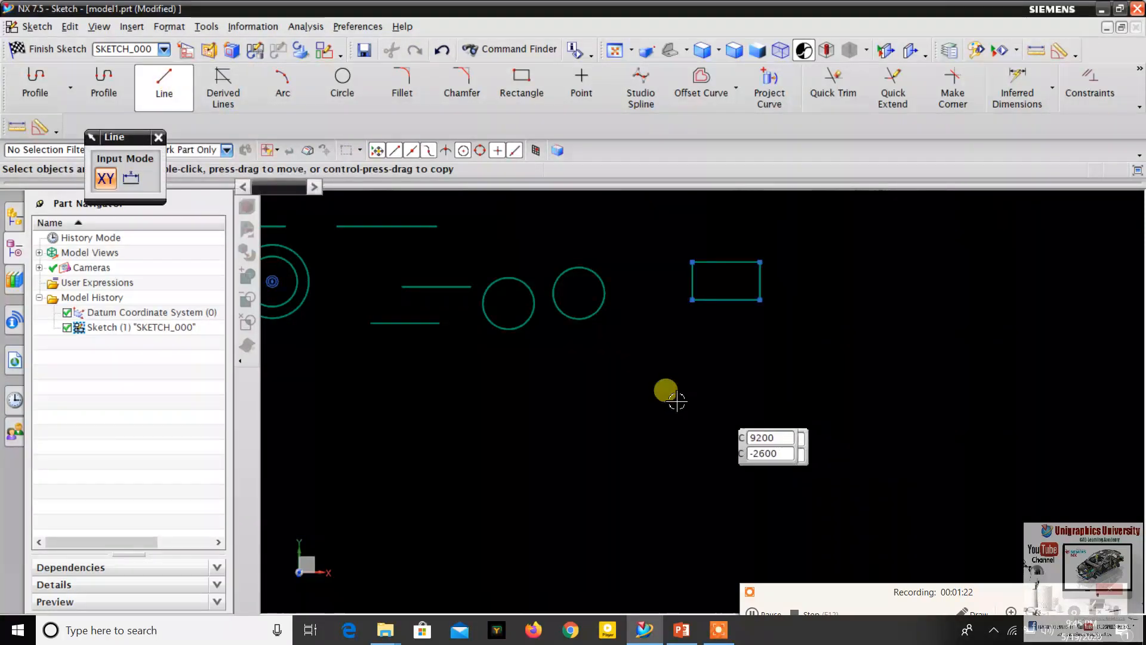
pyautogui.click(661, 418)
pyautogui.click(714, 349)
pyautogui.scroll(2, 751, 274)
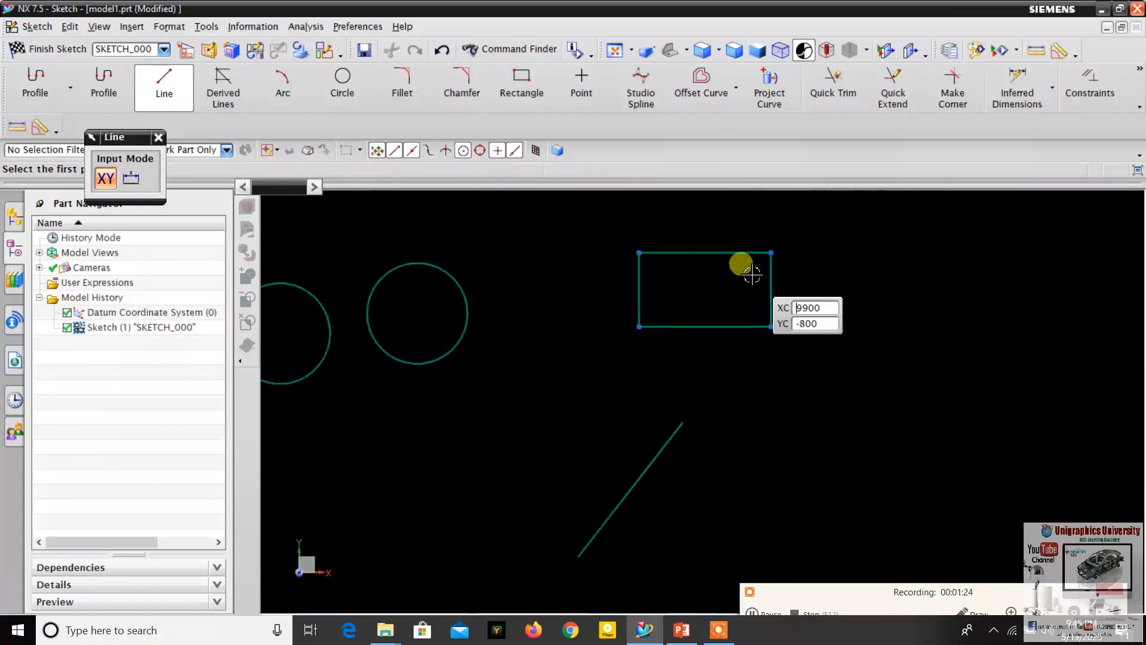
pyautogui.click(161, 136)
# - Check the constraints recognized by snap point on the PowerPoint slide and return to the NX sketch
pyautogui.scroll(-3, 789, 302)
pyautogui.scroll(3, 728, 335)
pyautogui.click(684, 628)
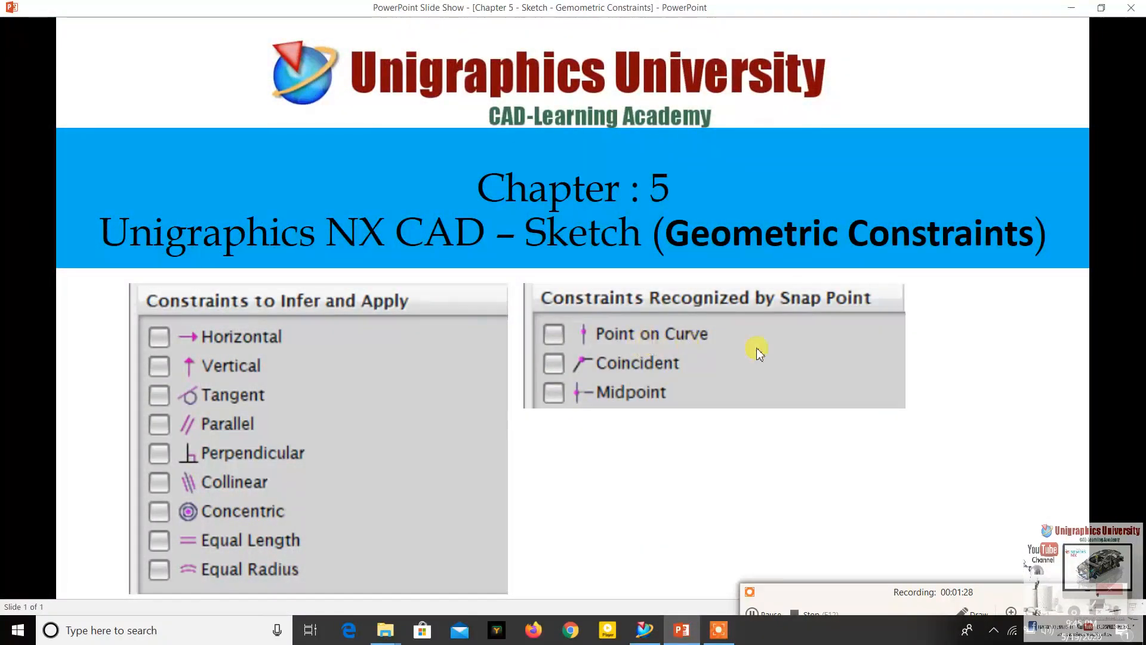
pyautogui.click(683, 628)
pyautogui.scroll(4, 772, 316)
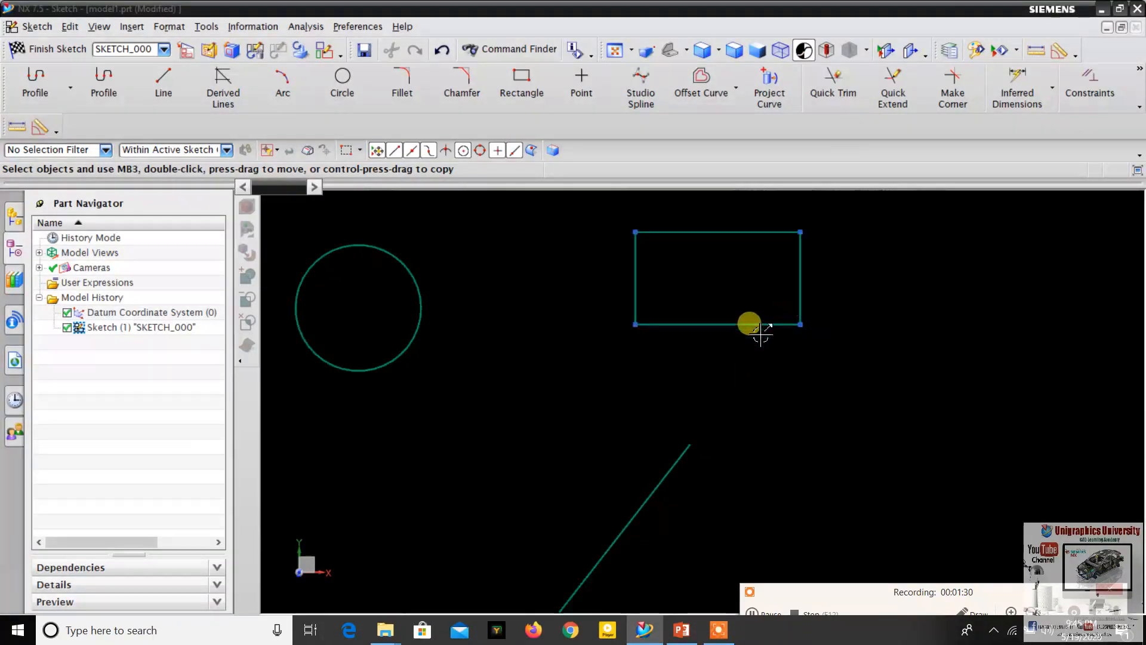
# - Apply a Point On Curve constraint between the slanted line's upper endpoint and the rectangle's bottom edge
pyautogui.click(693, 446)
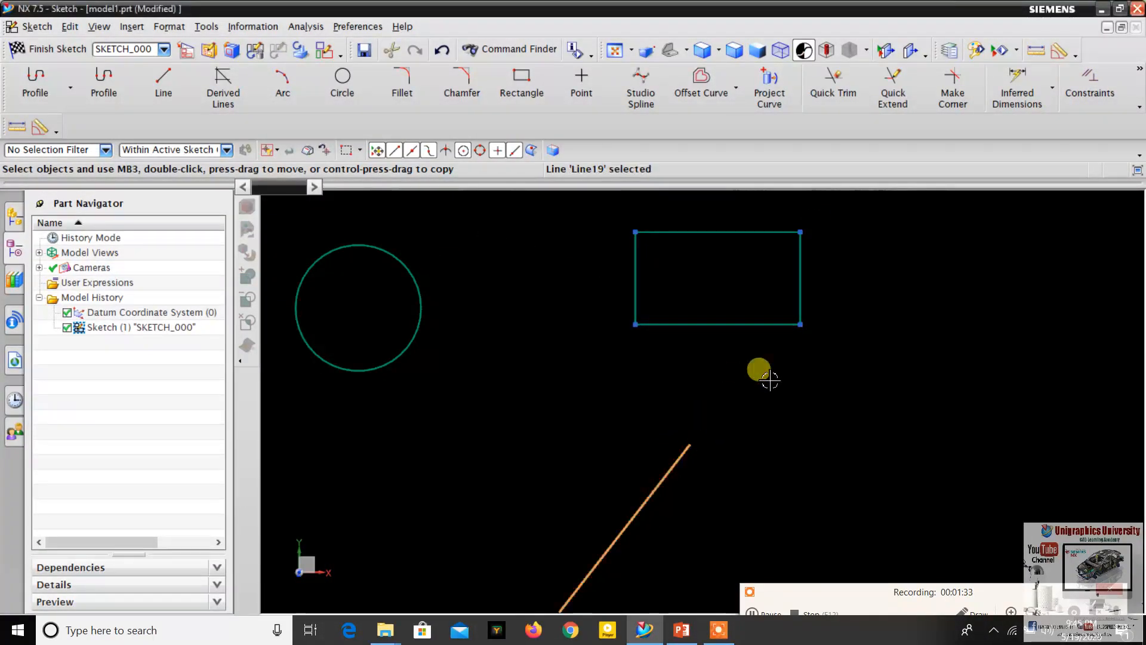
pyautogui.click(1100, 96)
pyautogui.scroll(2, 686, 328)
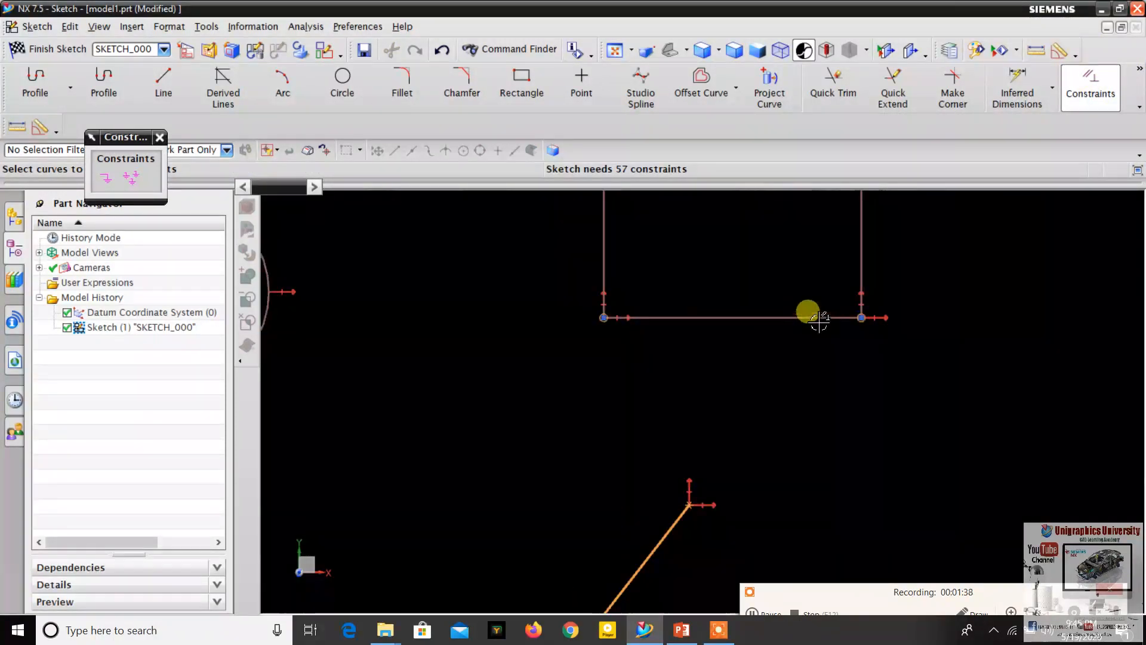
pyautogui.scroll(-1, 776, 319)
pyautogui.scroll(1, 845, 334)
pyautogui.scroll(-2, 845, 334)
pyautogui.scroll(3, 742, 307)
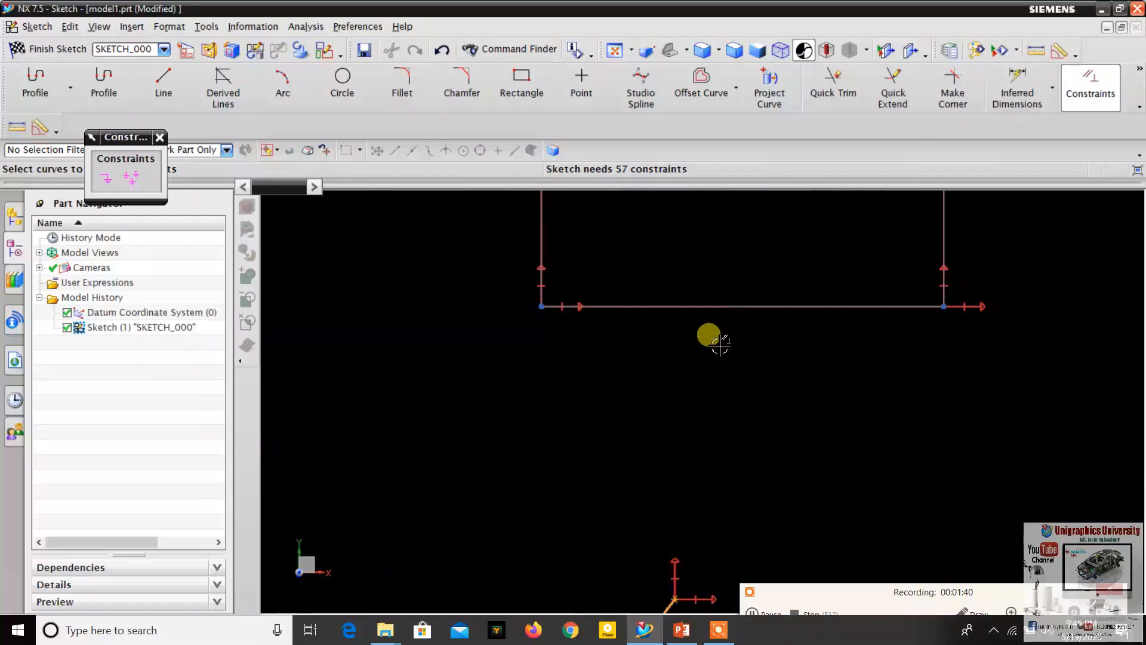
pyautogui.scroll(-1, 709, 333)
pyautogui.scroll(-3, 642, 532)
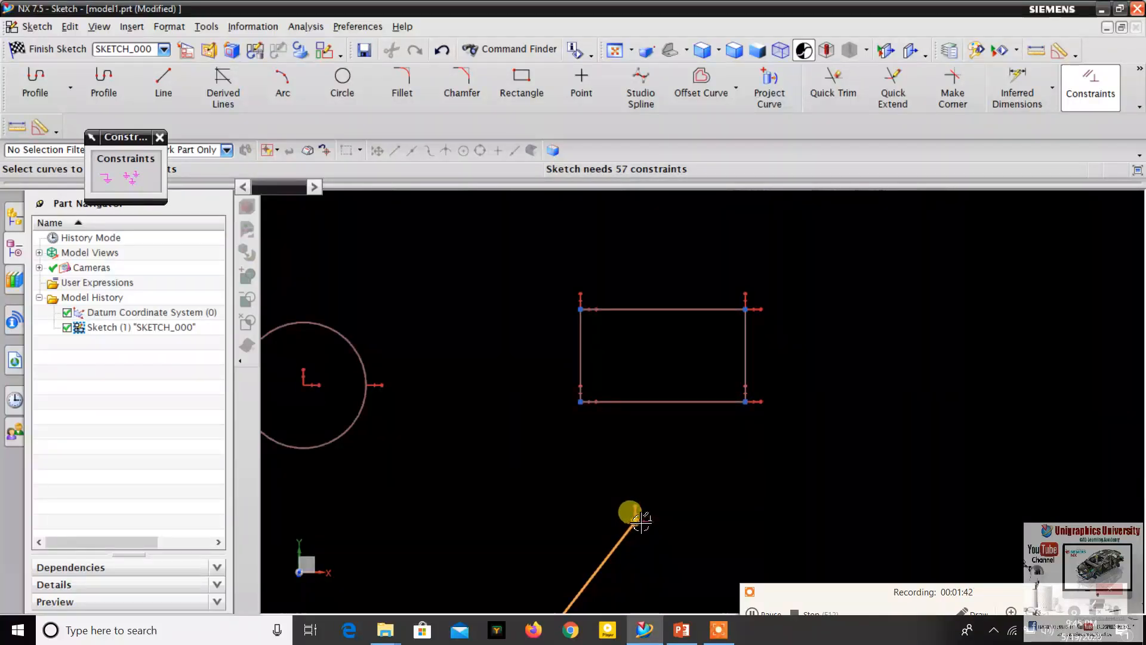
pyautogui.scroll(-1, 651, 504)
pyautogui.scroll(3, 665, 471)
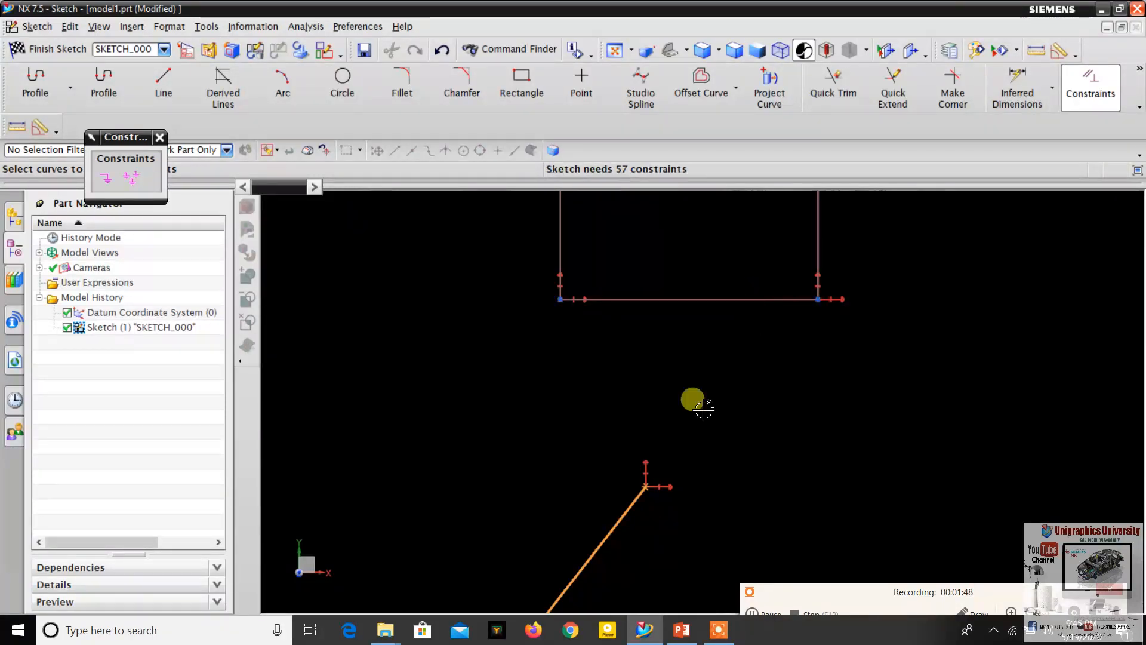
pyautogui.scroll(-2, 680, 391)
pyautogui.scroll(2, 664, 440)
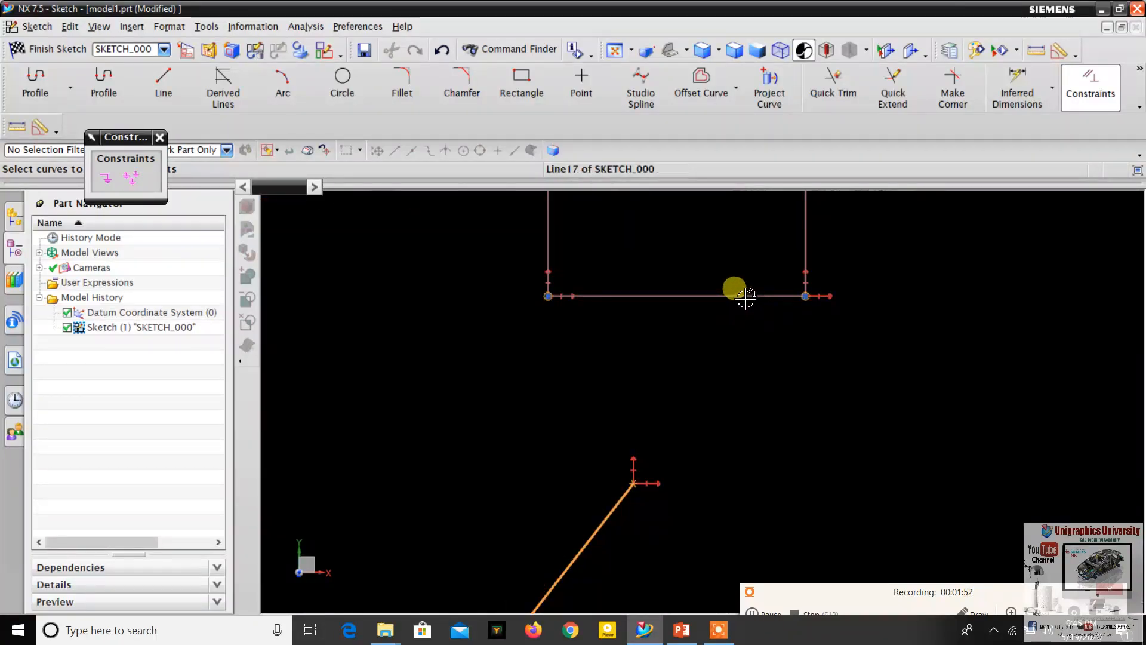
pyautogui.click(746, 296)
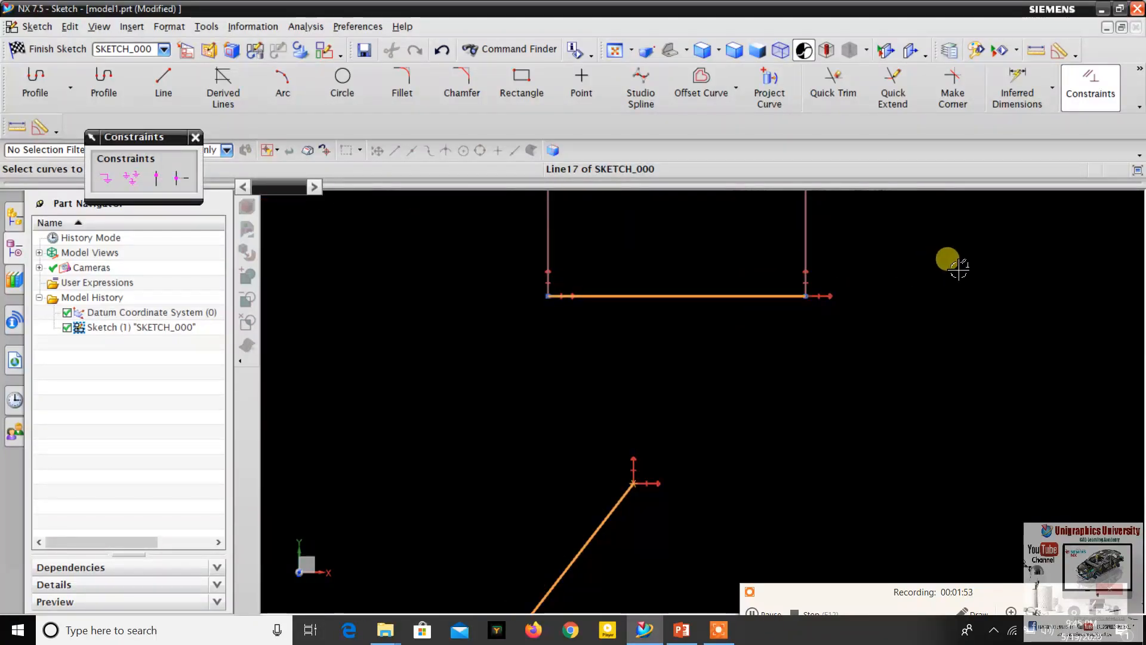
pyautogui.click(153, 177)
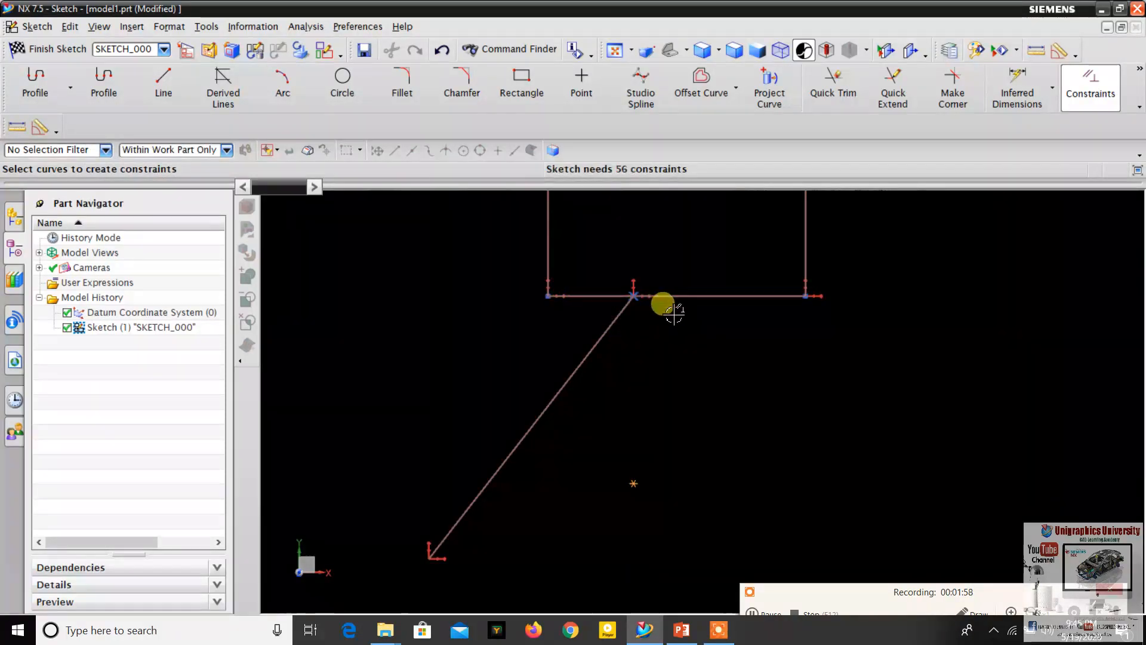
pyautogui.scroll(-5, 673, 315)
pyautogui.scroll(5, 656, 319)
# - Check the Coincident constraint on the PowerPoint slide and, back in NX, draw a line about 1050 long at about 55° below the rectangle
pyautogui.hotkey('alt', 'Tab')
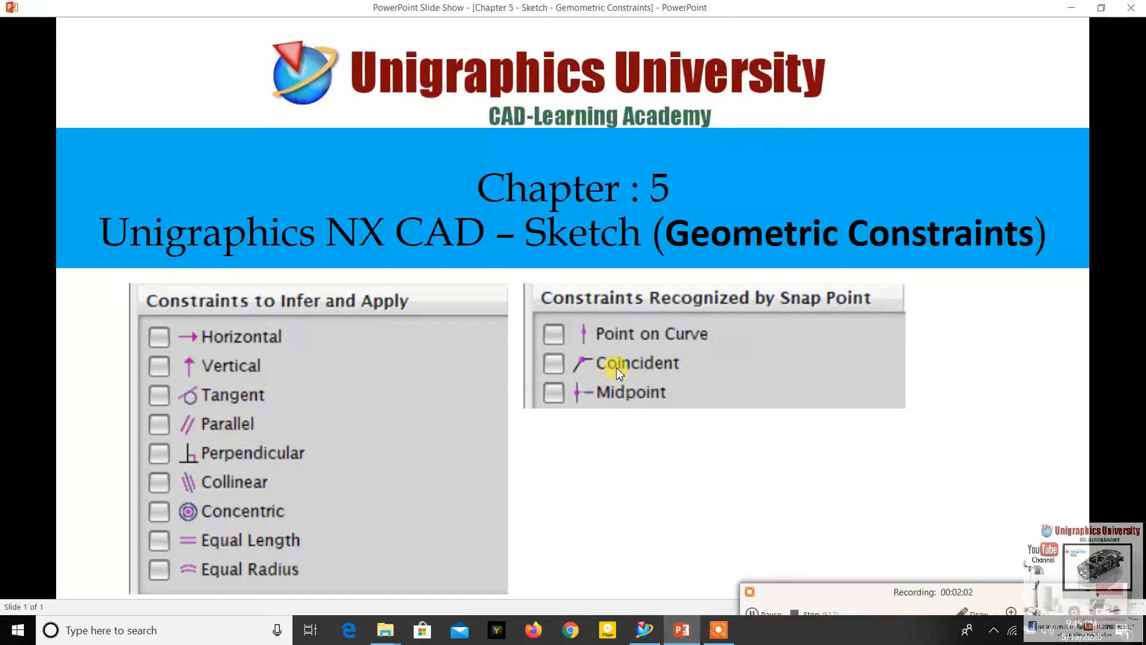
pyautogui.click(689, 637)
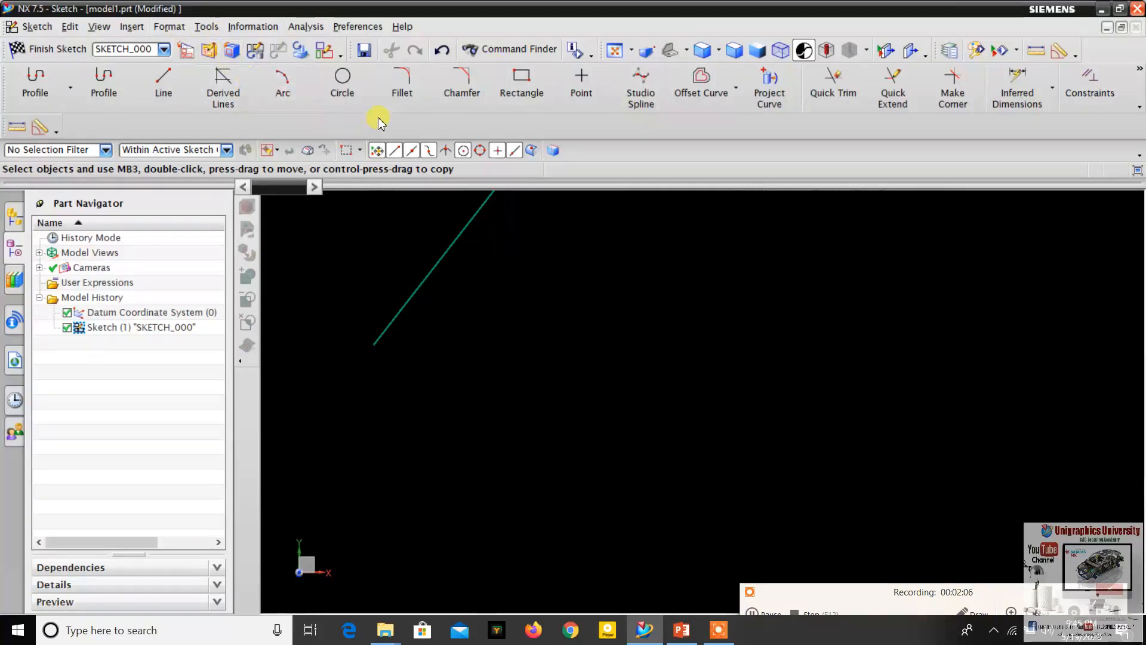
pyautogui.click(175, 98)
pyautogui.click(514, 448)
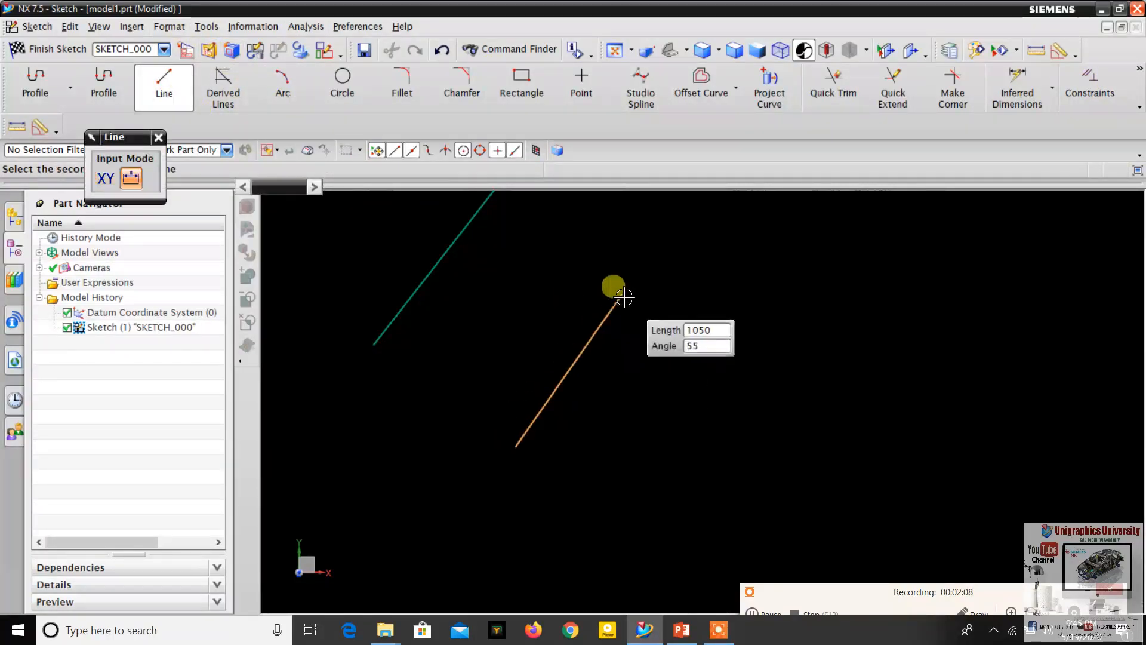
pyautogui.click(608, 293)
pyautogui.scroll(-3, 803, 322)
pyautogui.scroll(2, 980, 327)
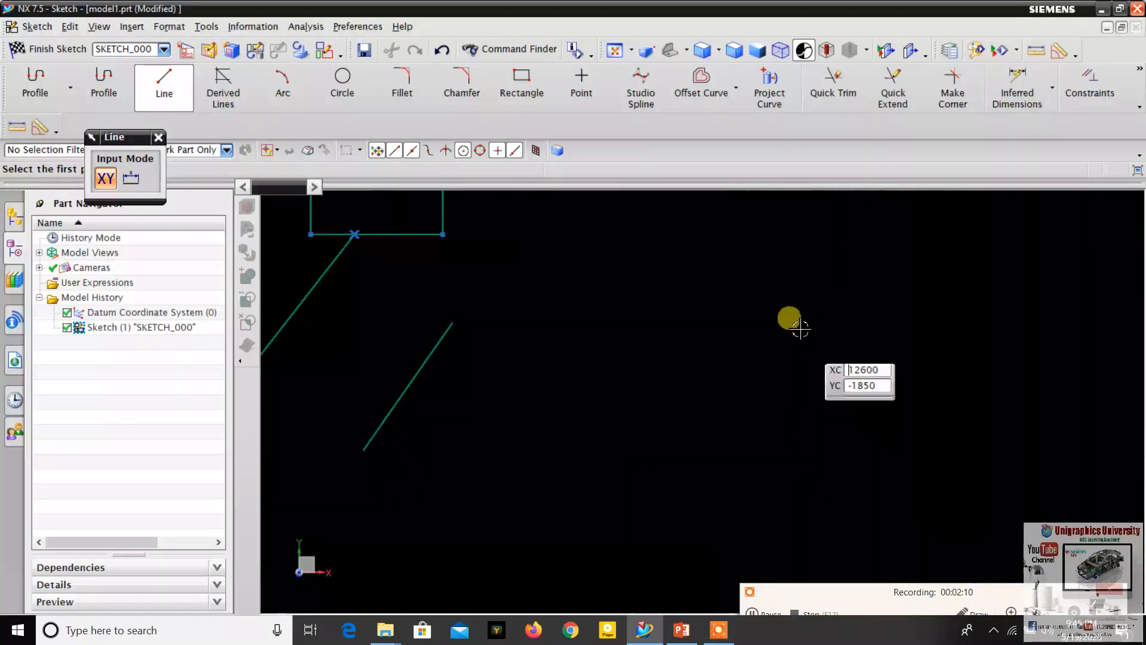
# - Draw a second line descending to the right at about 325°, well to the right of the 55° line, and finish the Line command
pyautogui.click(711, 287)
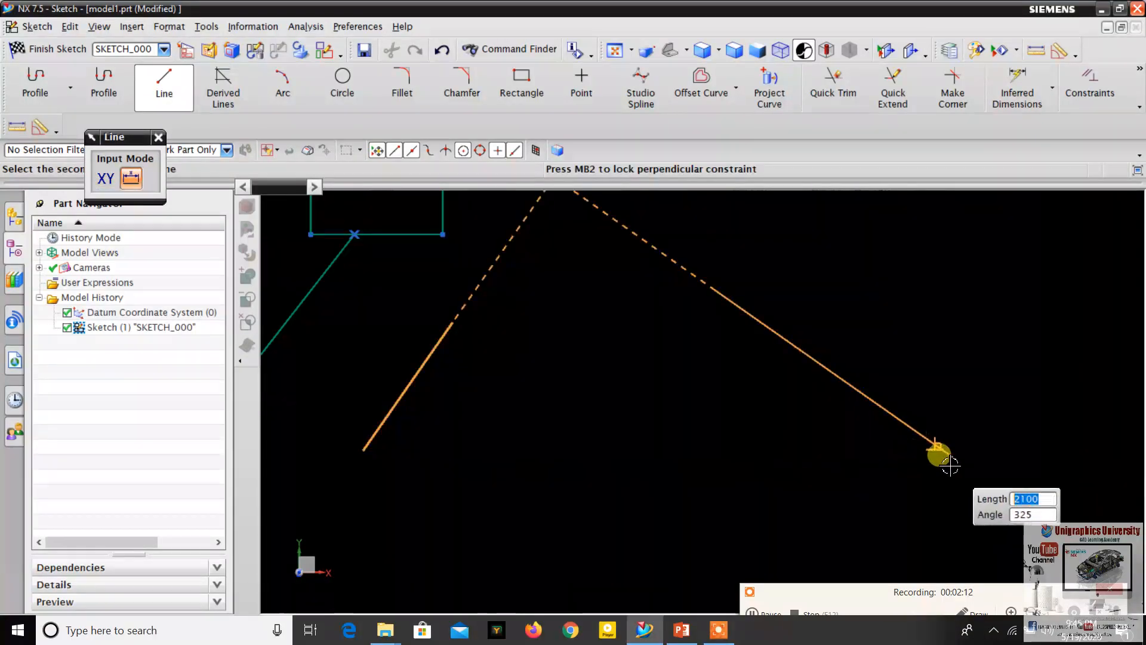
pyautogui.click(899, 419)
pyautogui.keyDown('shift'); pyautogui.moveTo(713, 270); pyautogui.dragTo(795, 330, button='middle'); pyautogui.keyUp('shift')
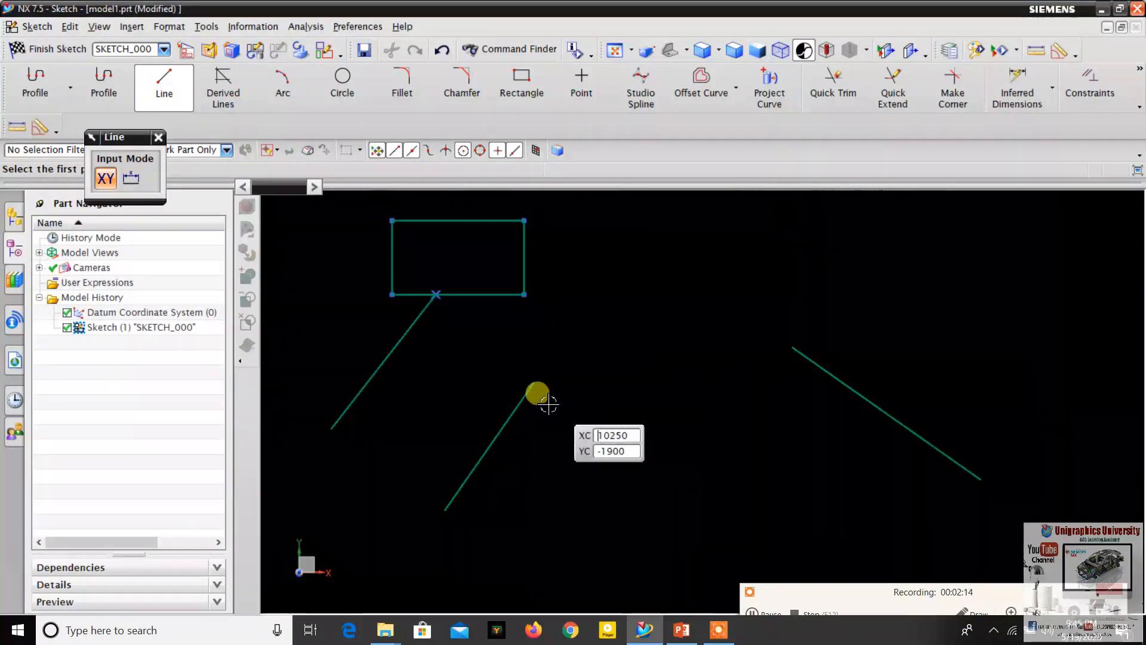
pyautogui.press('Escape')
# - Apply a Coincident constraint between the upper endpoints of the two new slanted lines and inspect the shared corner
pyautogui.scroll(2, 520, 374)
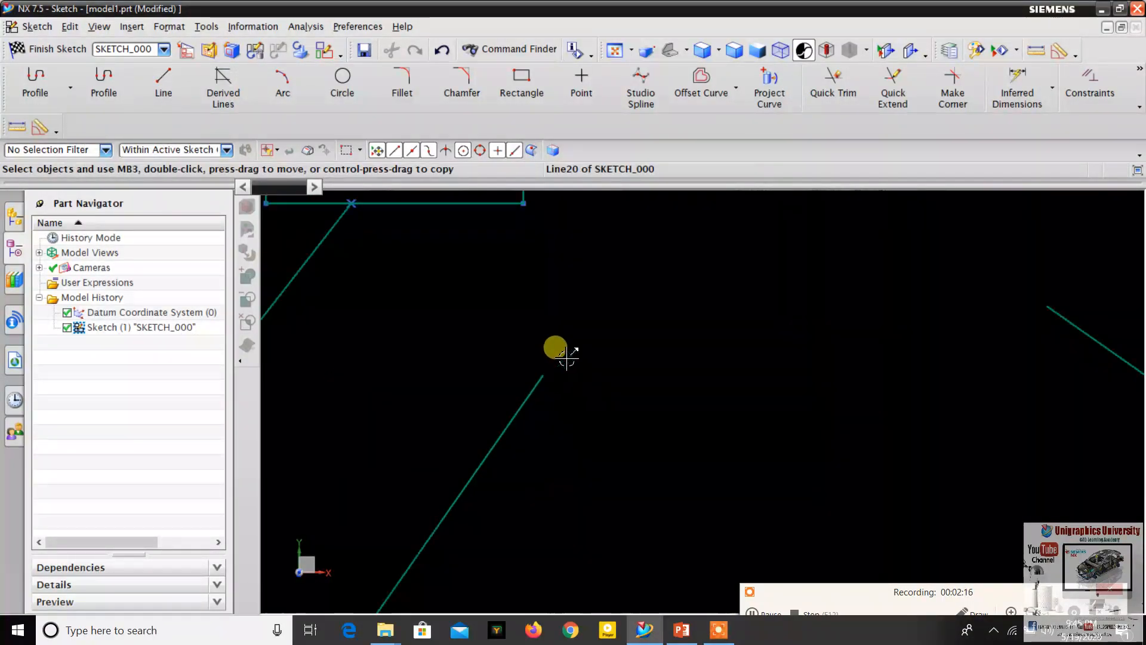
pyautogui.scroll(-4, 558, 354)
pyautogui.scroll(1, 570, 360)
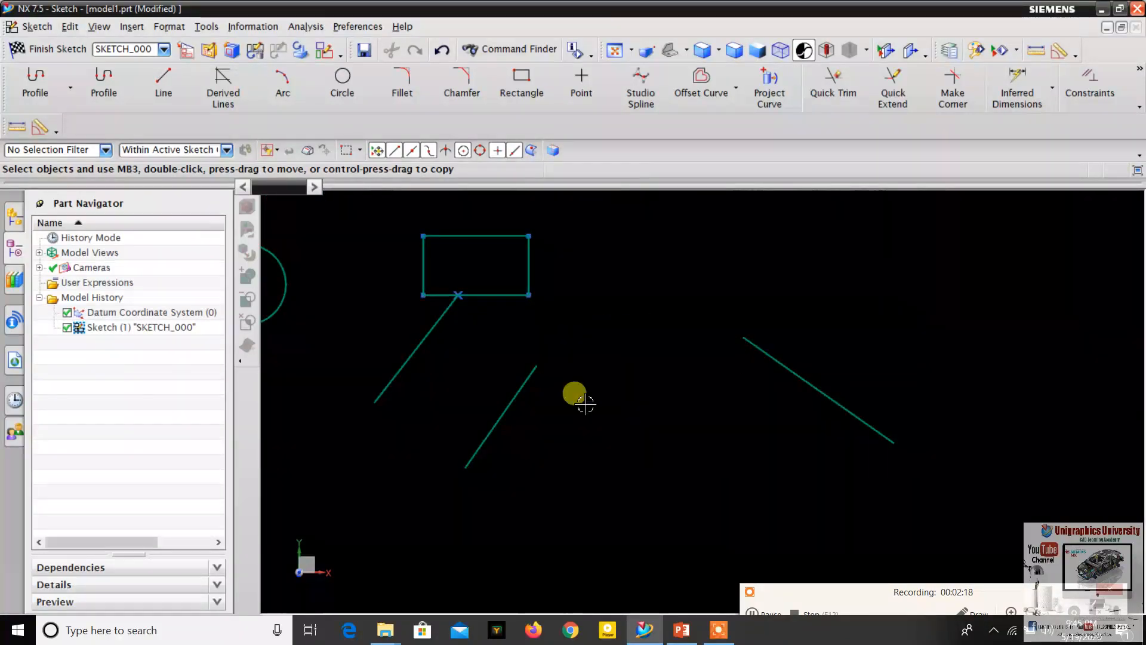
pyautogui.scroll(-1, 863, 259)
pyautogui.scroll(1, 568, 383)
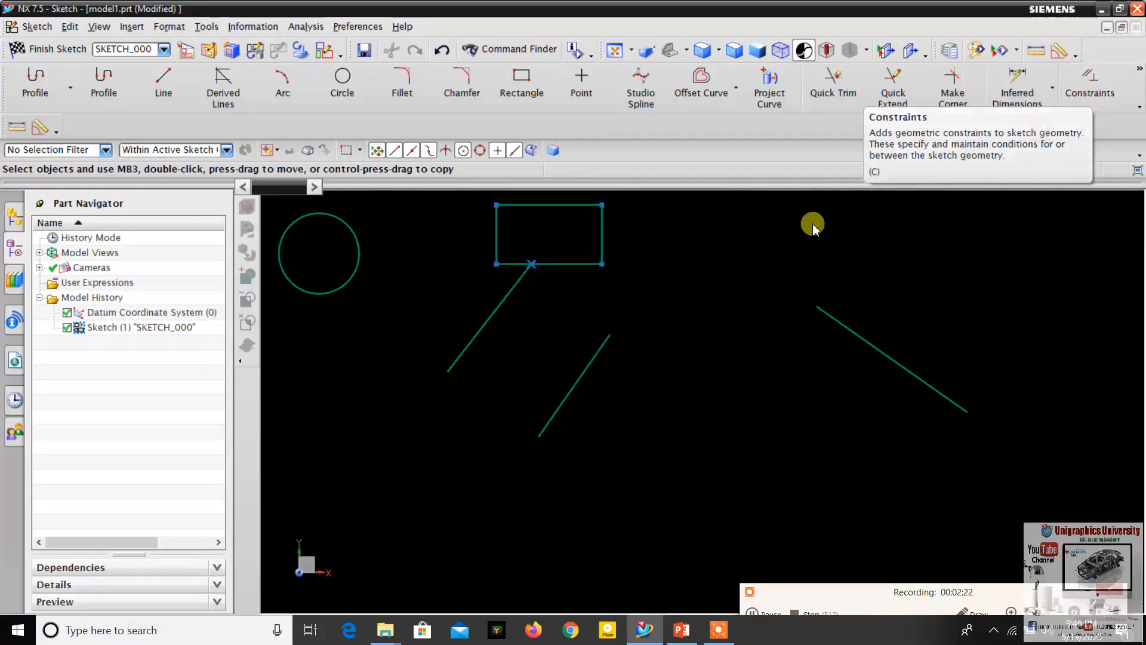
pyautogui.click(609, 335)
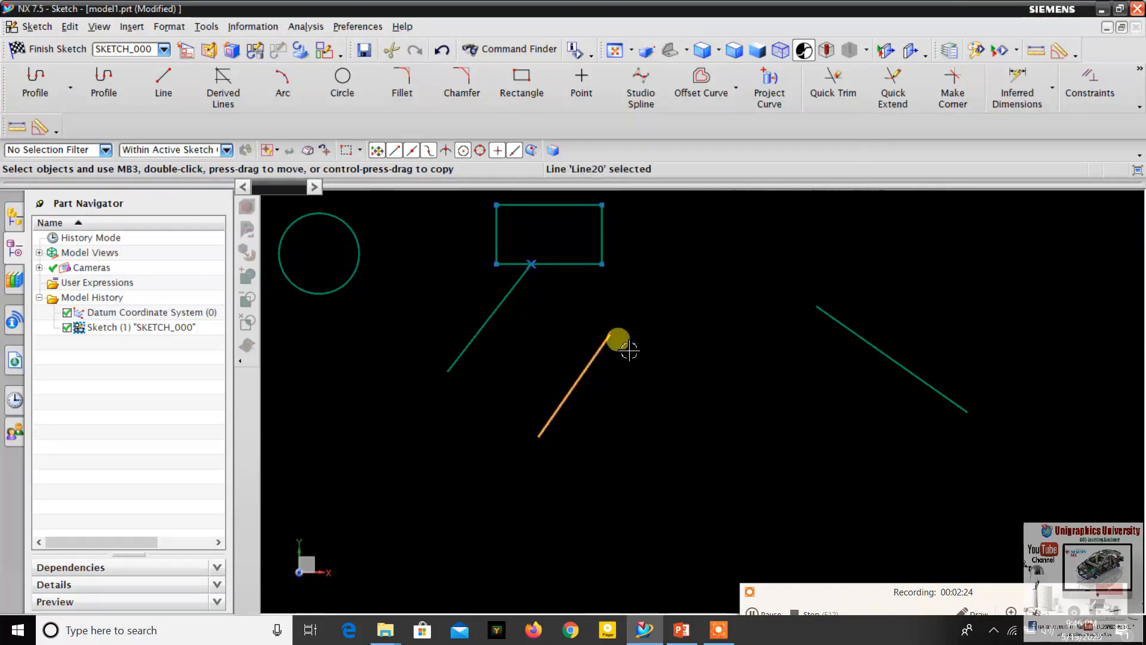
pyautogui.click(1092, 94)
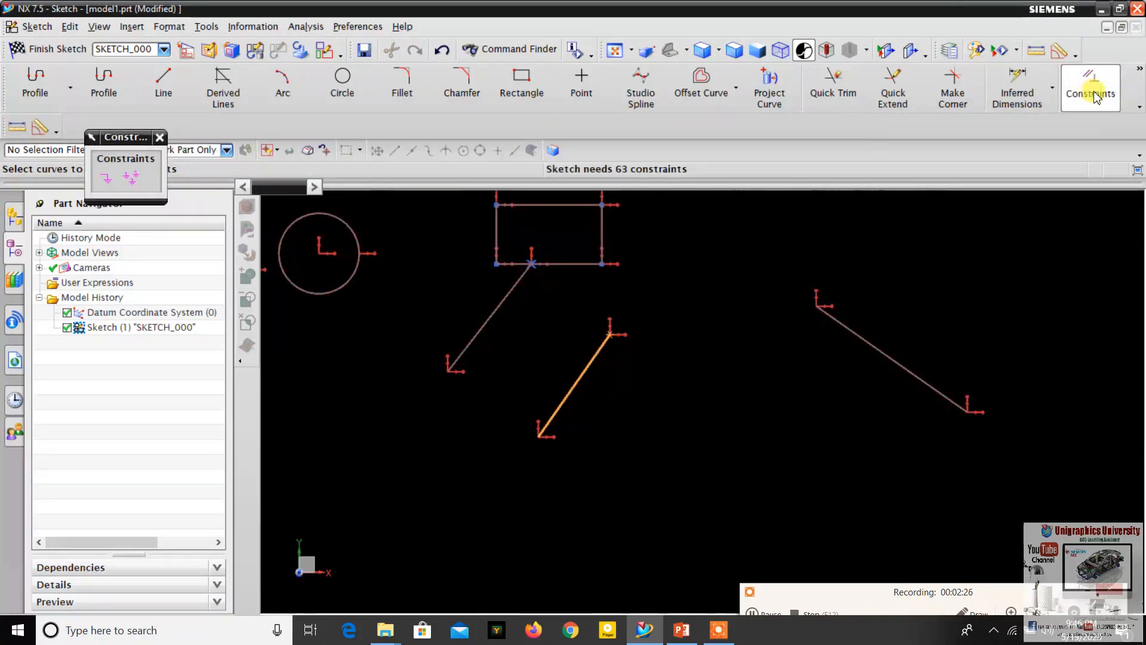
pyautogui.click(814, 304)
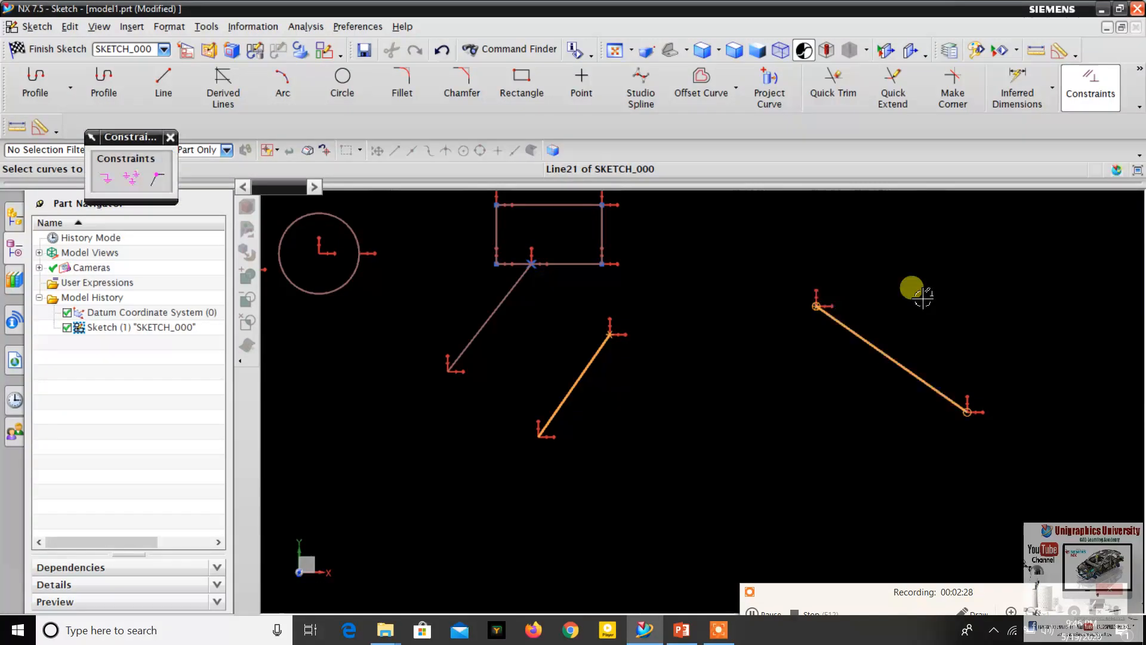
pyautogui.click(159, 177)
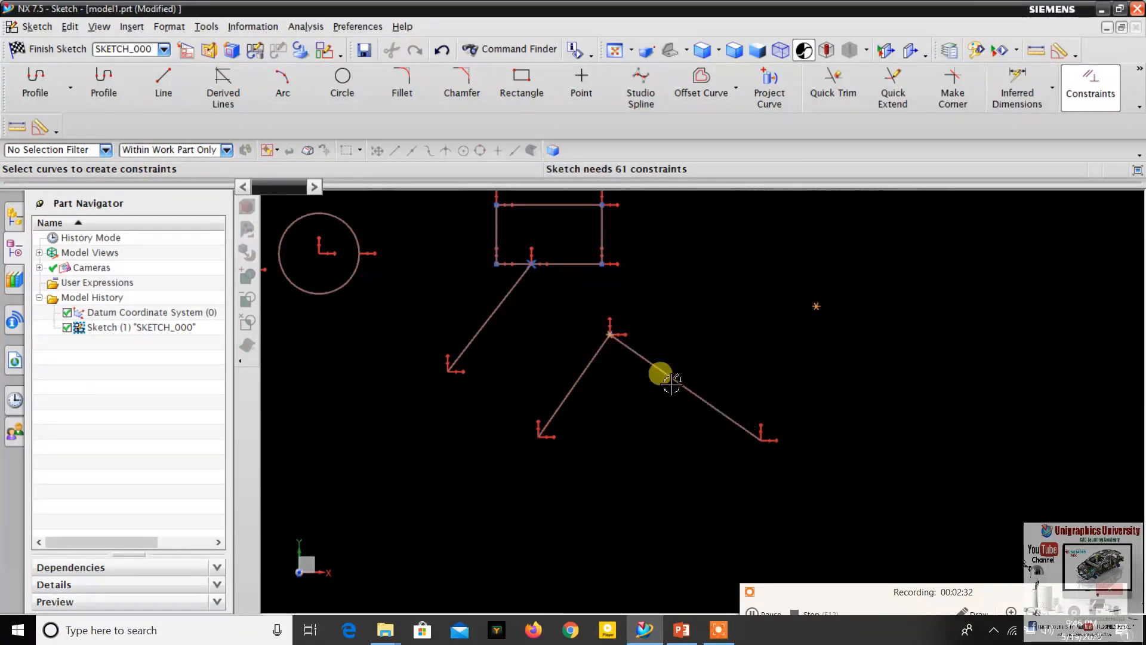
pyautogui.scroll(4, 609, 338)
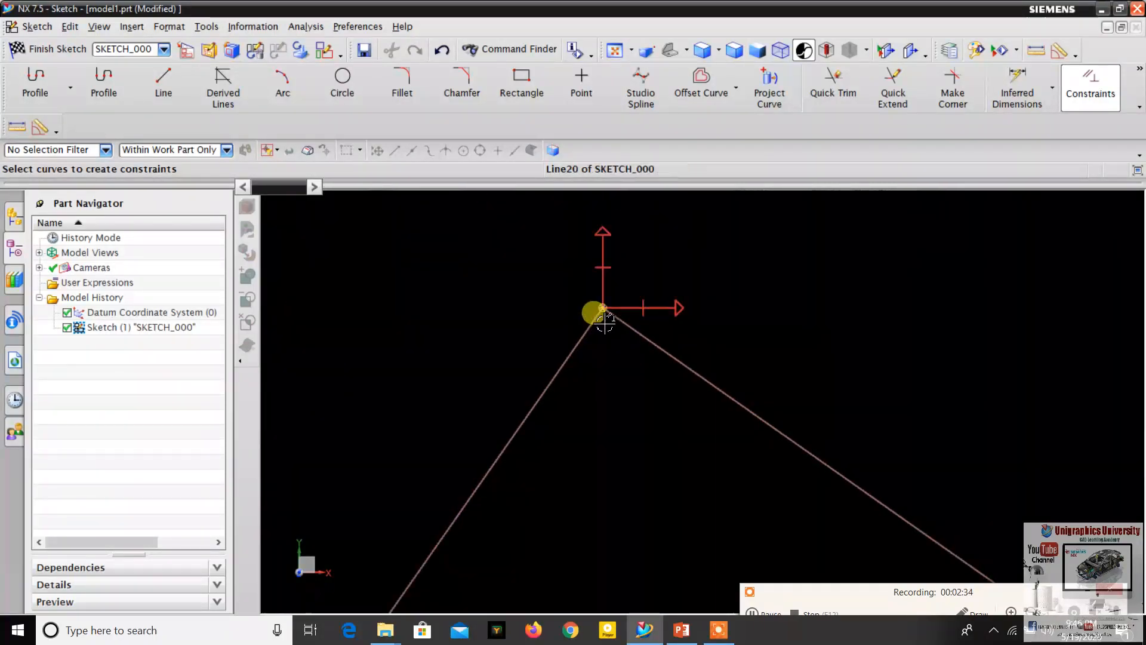
pyautogui.scroll(-8, 605, 321)
pyautogui.scroll(2, 782, 332)
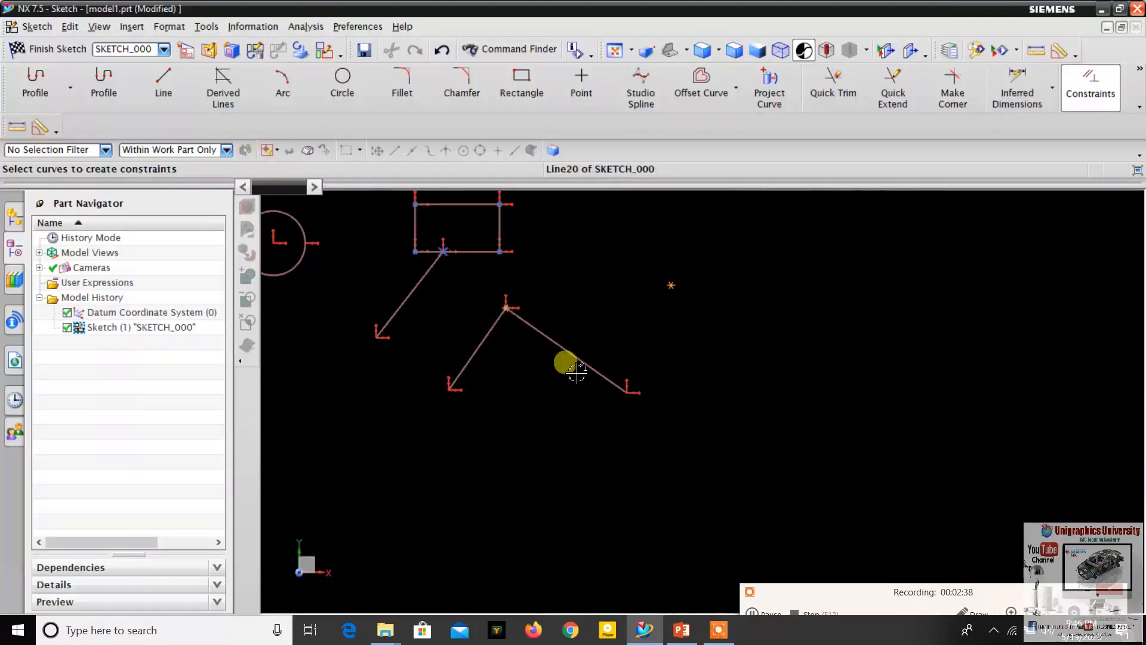
pyautogui.scroll(-1, 600, 342)
pyautogui.scroll(2, 528, 327)
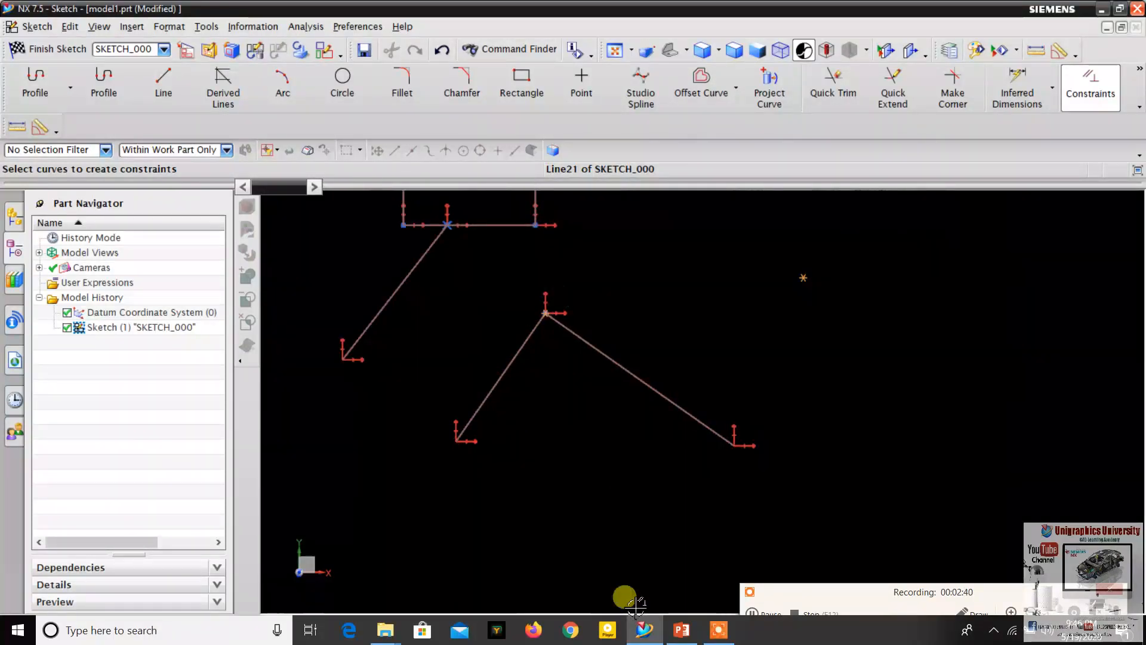
# - Check the next constraint on the PowerPoint slide and, back in NX, draw a line slanting down to the left, right of the joined lines
pyautogui.click(681, 630)
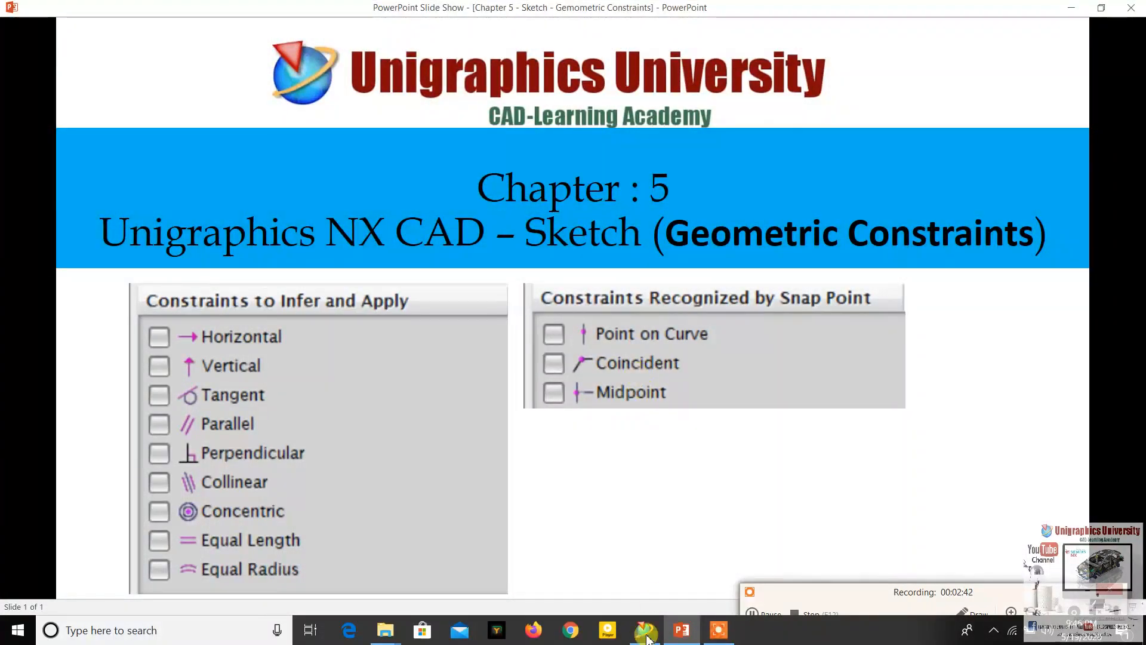
pyautogui.click(678, 632)
pyautogui.scroll(3, 734, 330)
pyautogui.scroll(4, 828, 258)
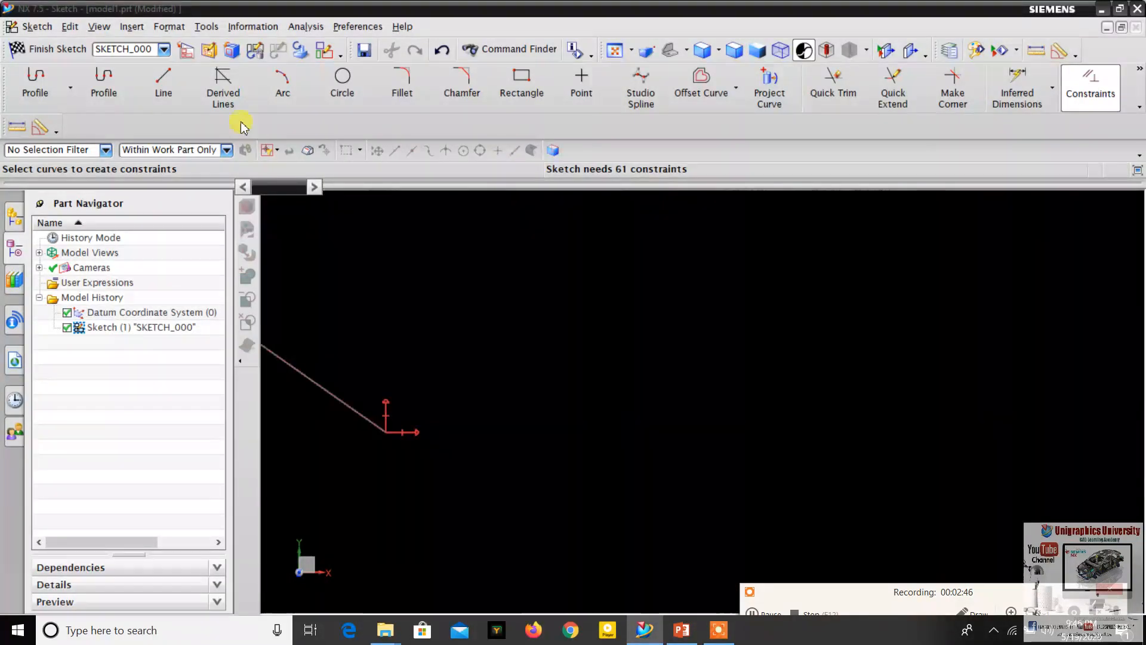
pyautogui.click(164, 90)
pyautogui.click(642, 269)
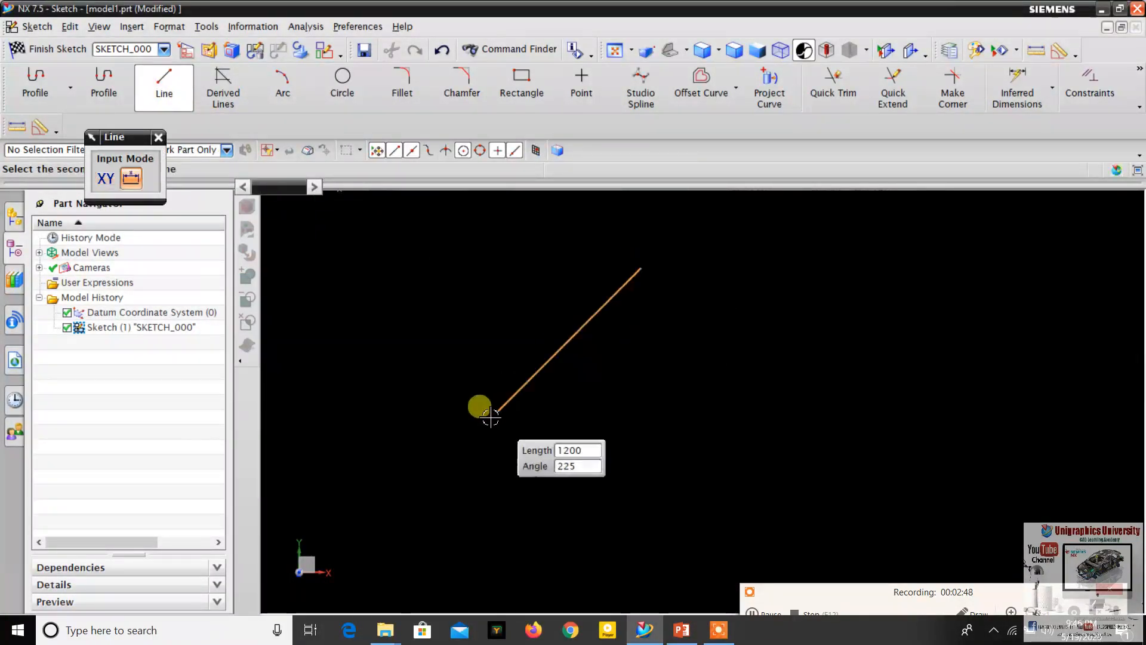
pyautogui.click(460, 434)
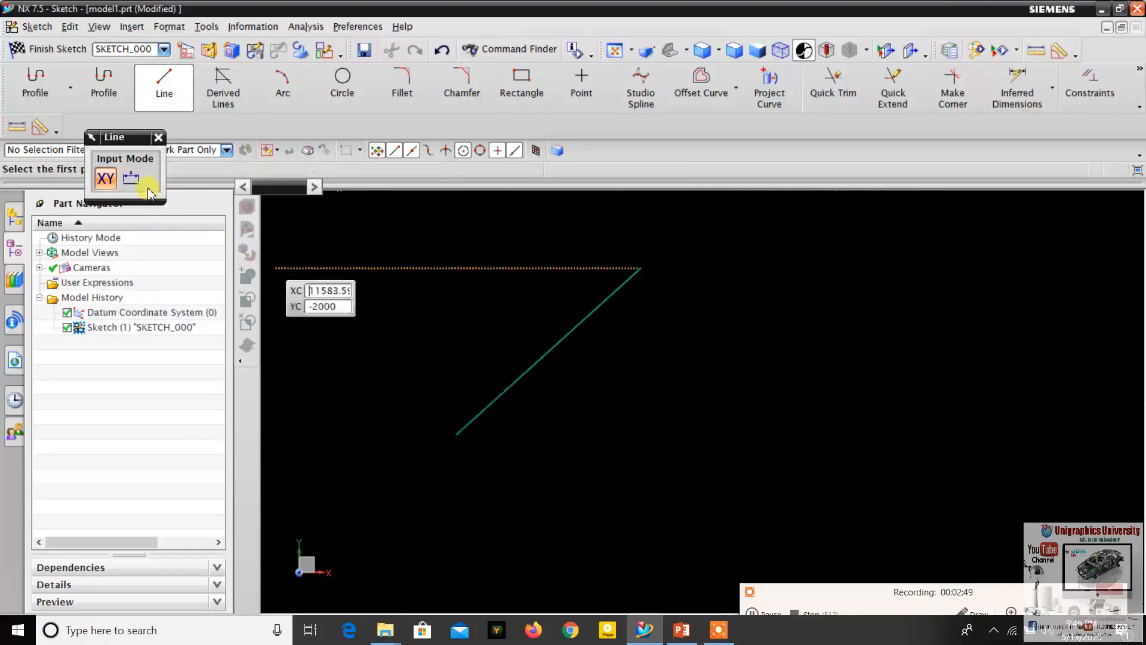
pyautogui.click(158, 138)
# - Draw another line descending to the right beside the new slanted line, and finish the Line command
pyautogui.click(163, 90)
pyautogui.scroll(-1, 689, 356)
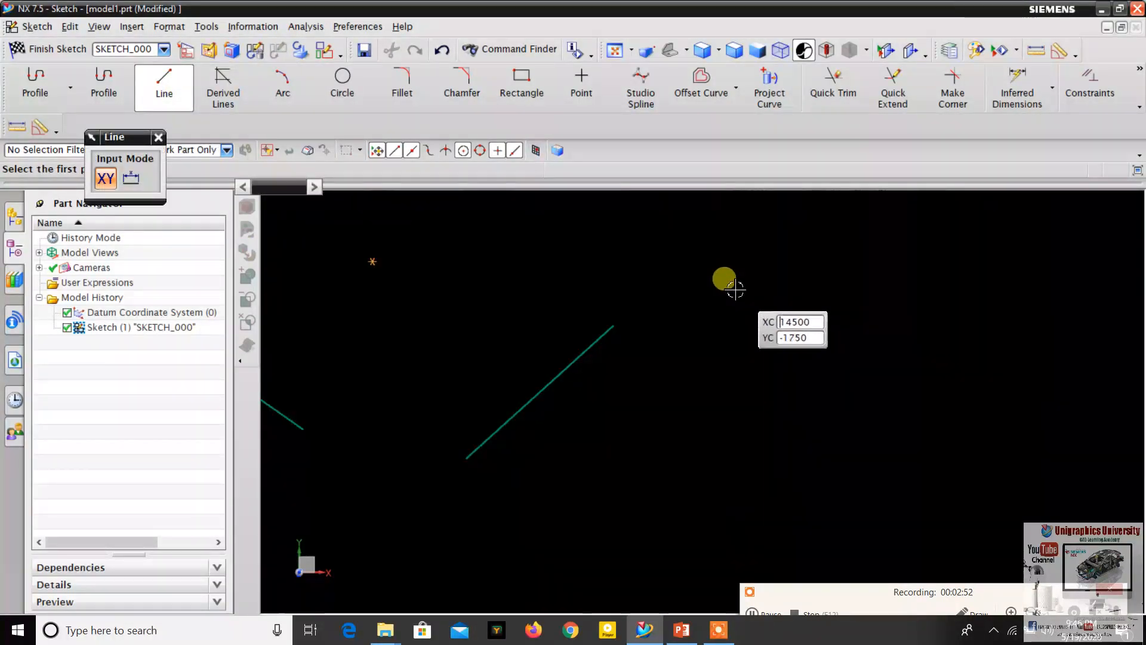
pyautogui.click(735, 289)
pyautogui.click(904, 479)
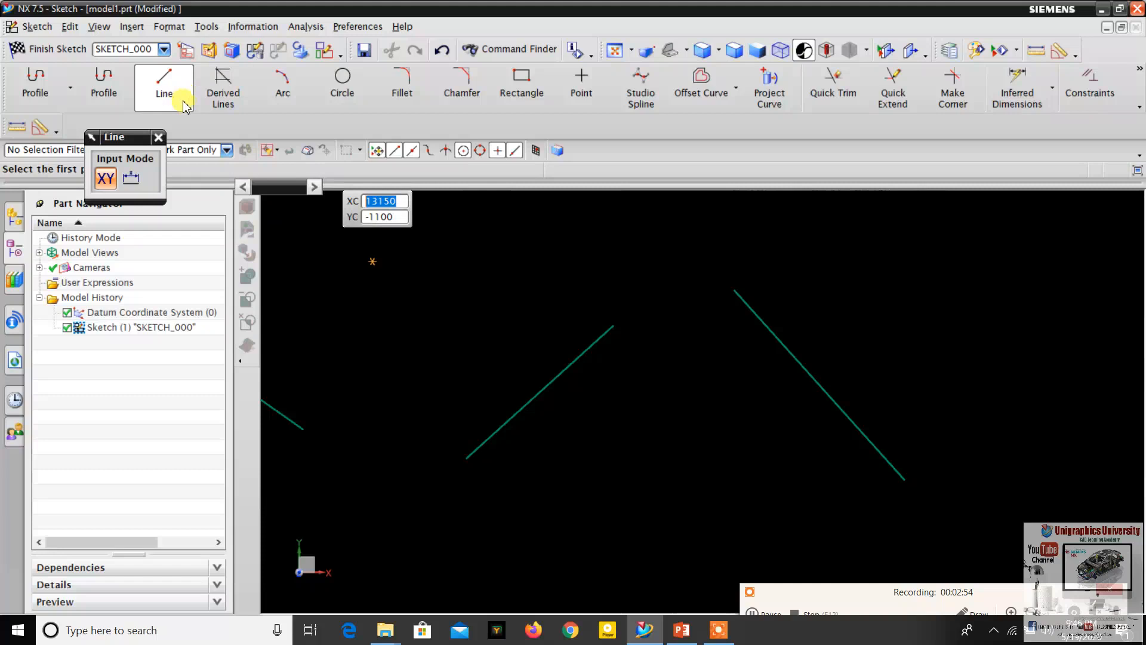
pyautogui.click(159, 138)
pyautogui.scroll(-1, 696, 325)
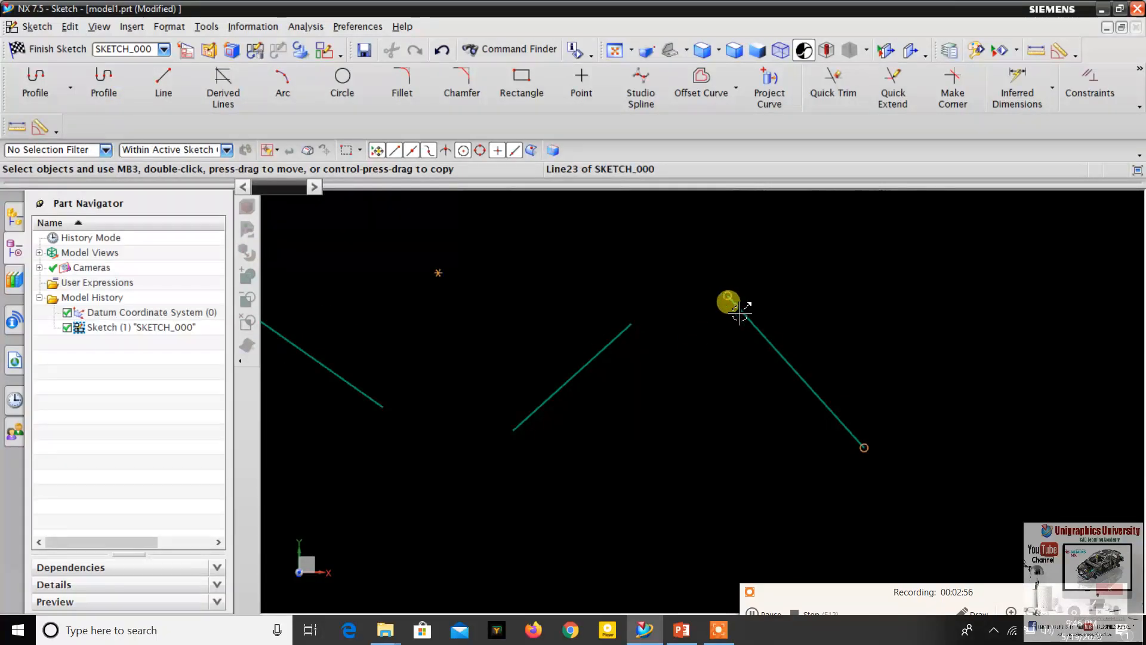
# - Check the Midpoint constraint on the PowerPoint slide and return to the NX sketch
pyautogui.click(525, 409)
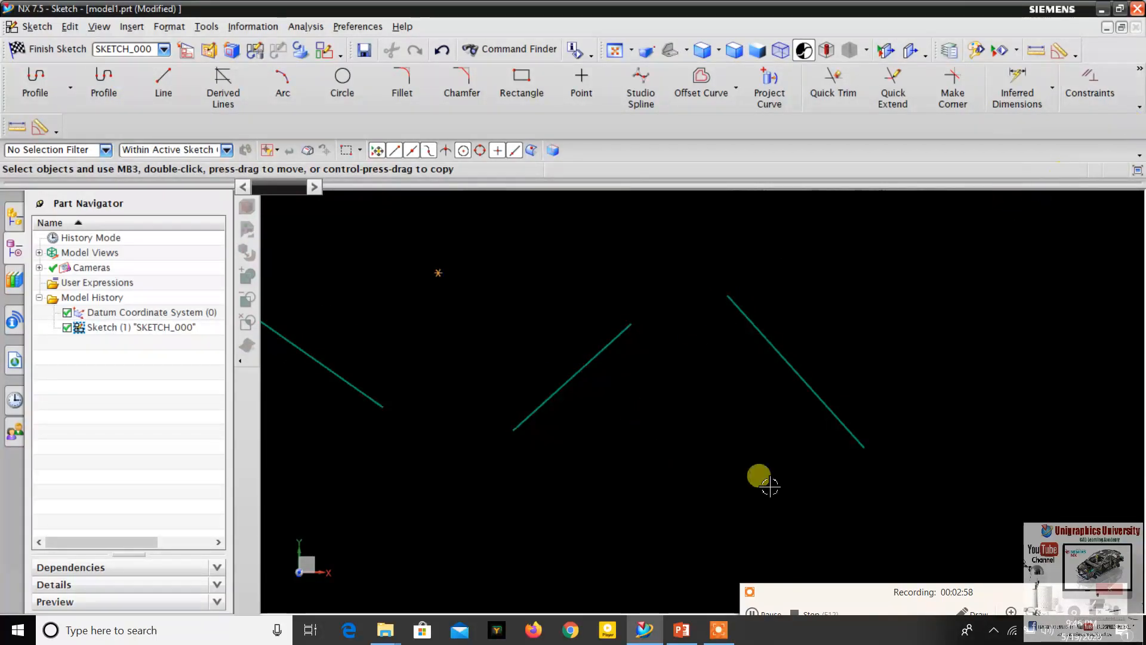
pyautogui.click(681, 629)
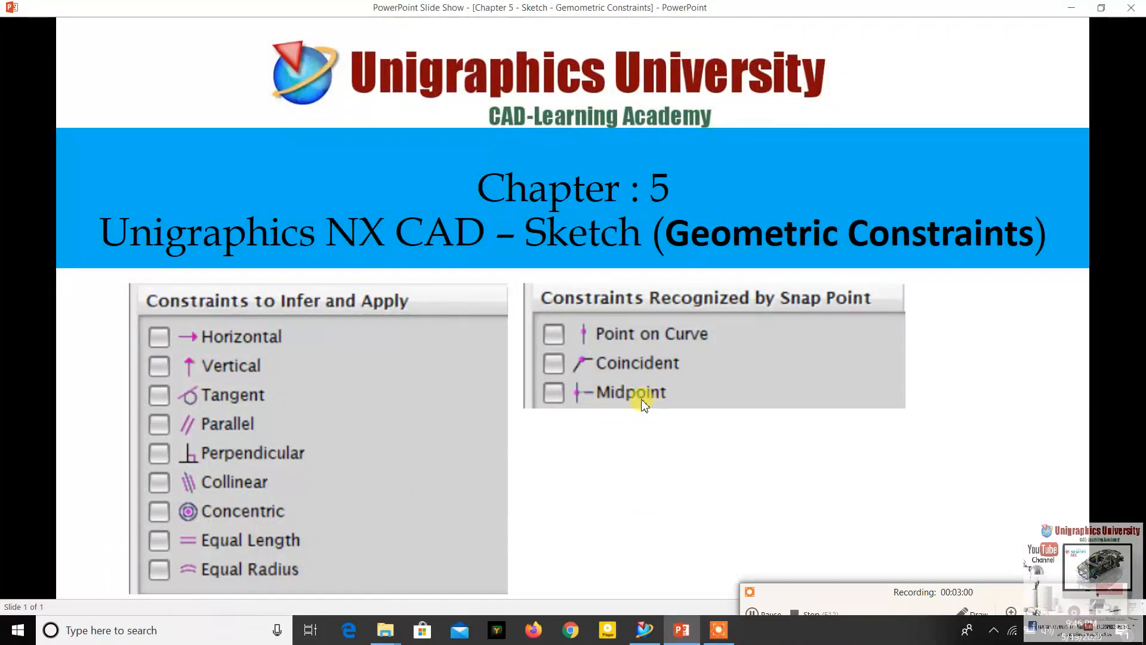
pyautogui.click(683, 632)
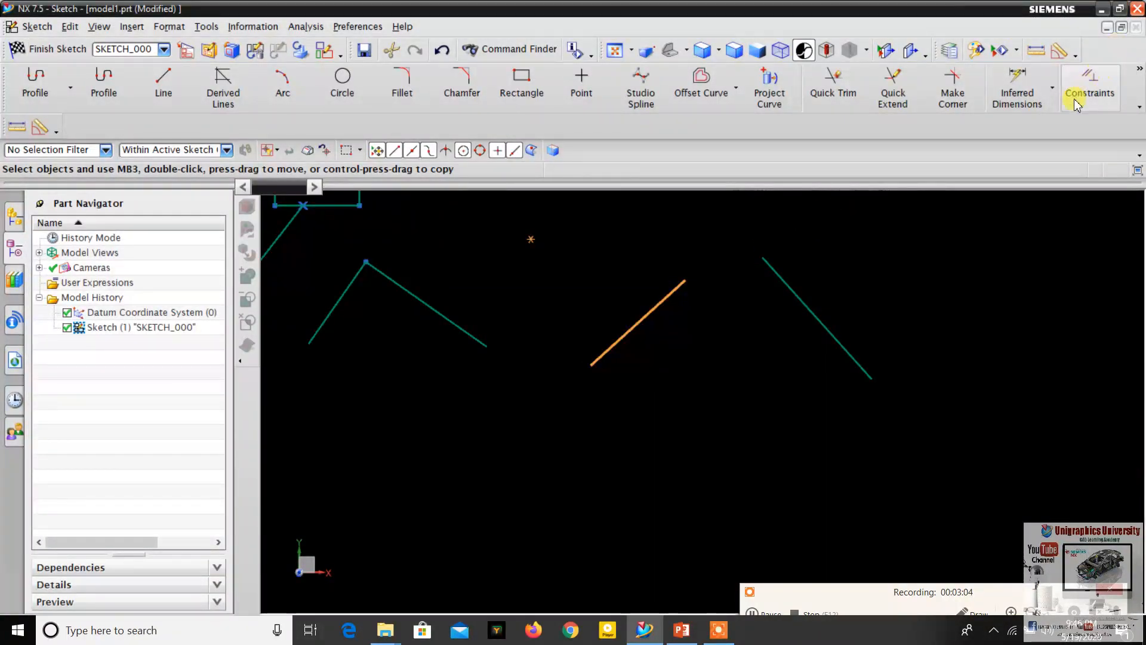
# - Apply a Midpoint constraint between the descending line's upper endpoint and the slanted line beside it, and return to the PowerPoint slide
pyautogui.click(1092, 87)
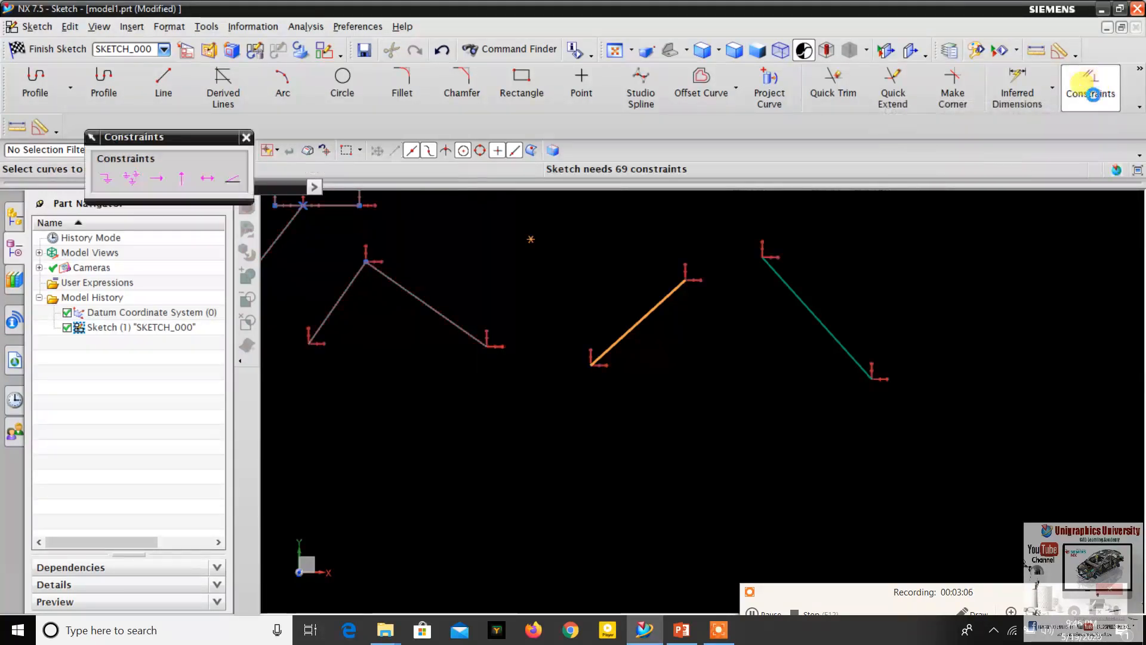
pyautogui.click(765, 263)
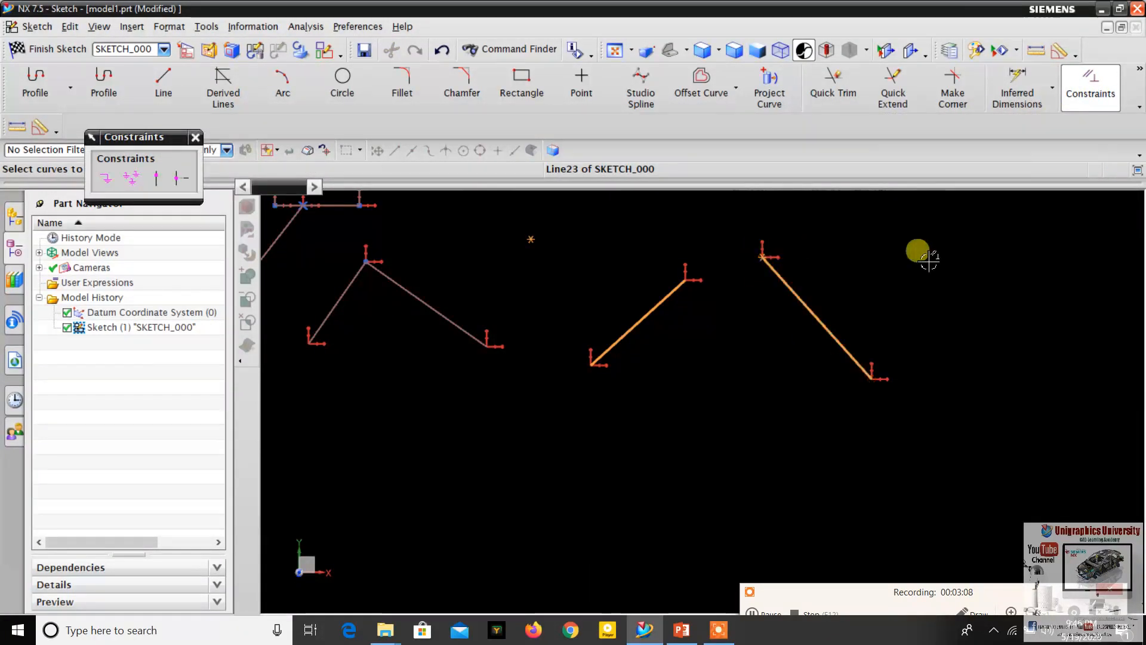
pyautogui.click(183, 178)
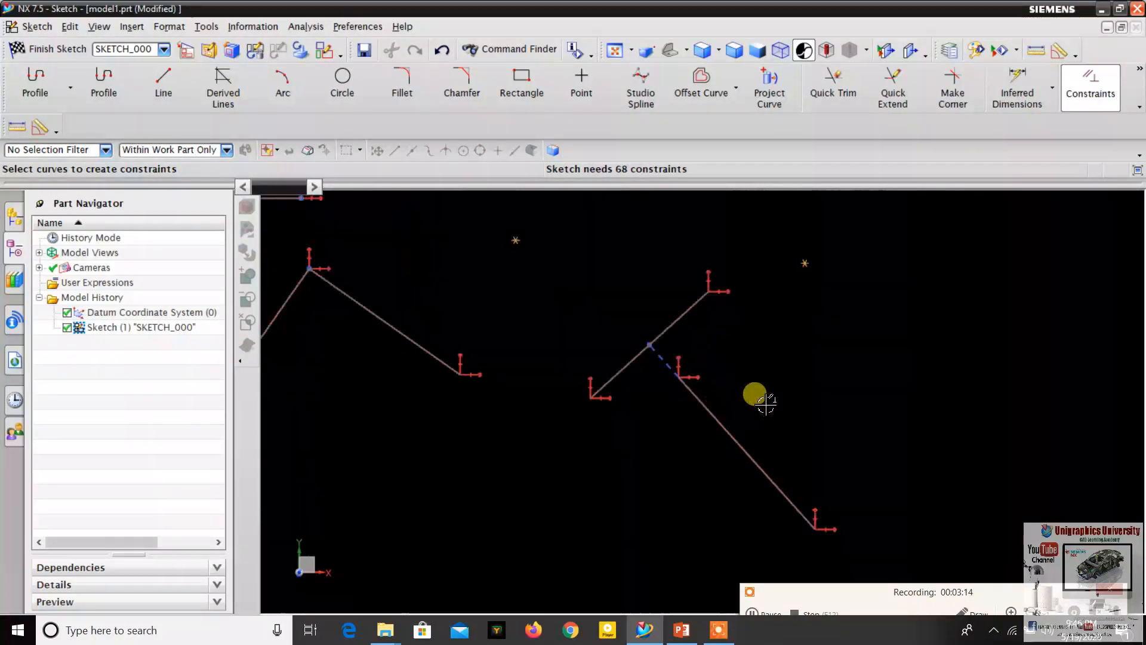
pyautogui.click(682, 630)
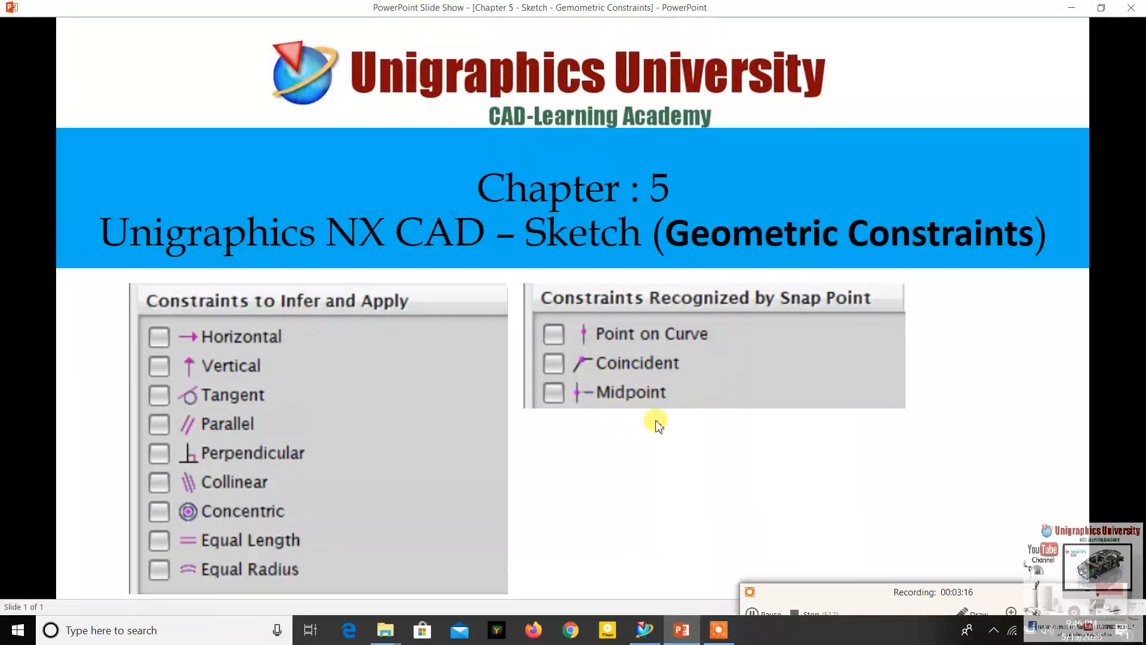